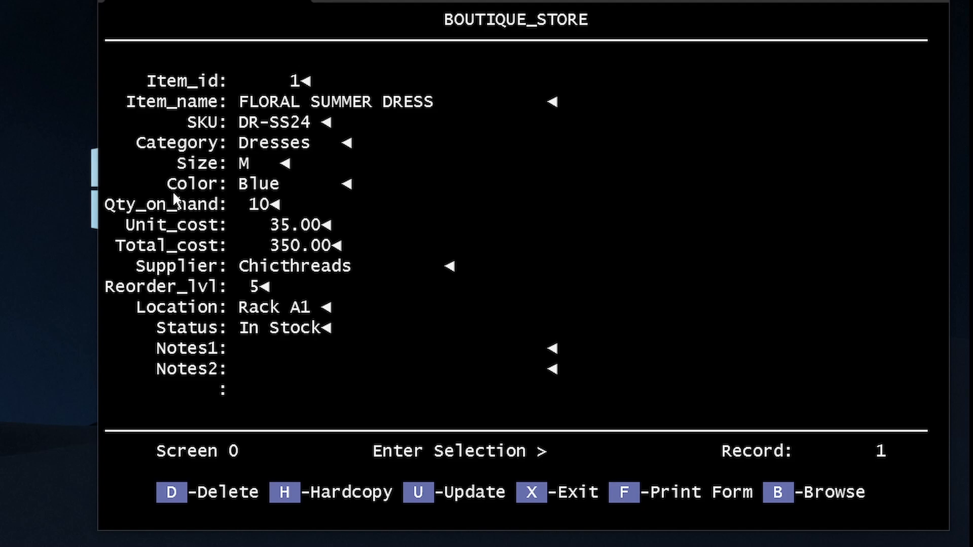
Step: Examine the first BOUTIQUE_STORE record, focusing on the form title, item ID, item name, SKU and reorder level fields
left_click_drag(444, 15, 618, 26)
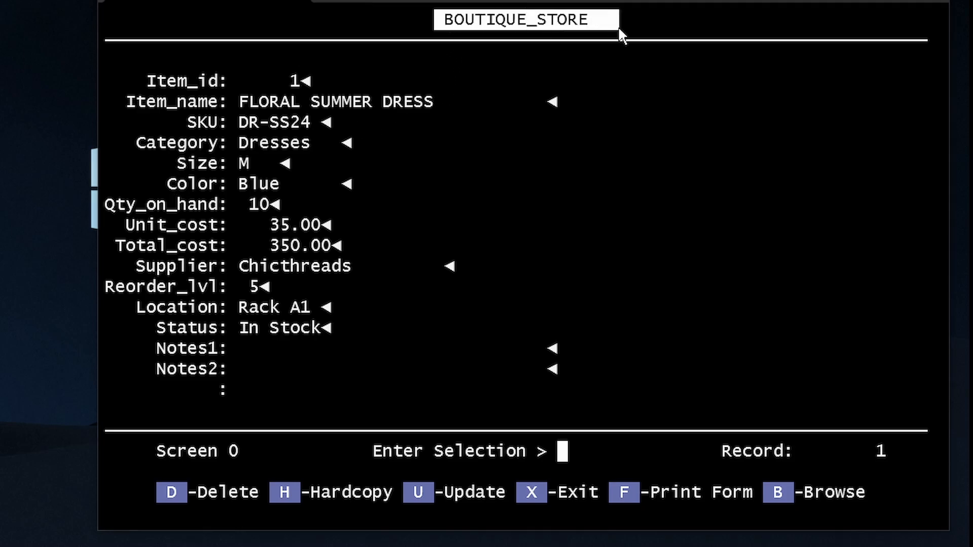
left_click(509, 75)
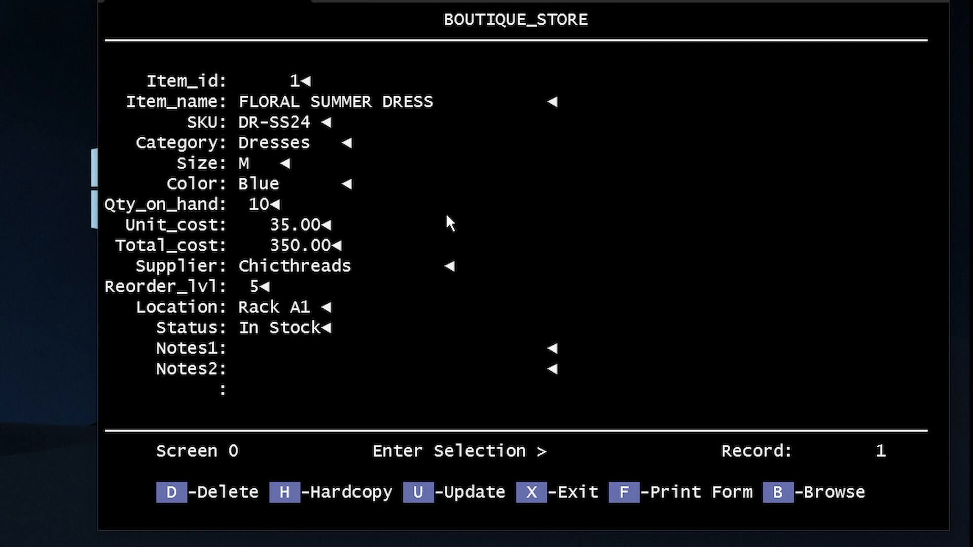
left_click_drag(139, 84, 238, 84)
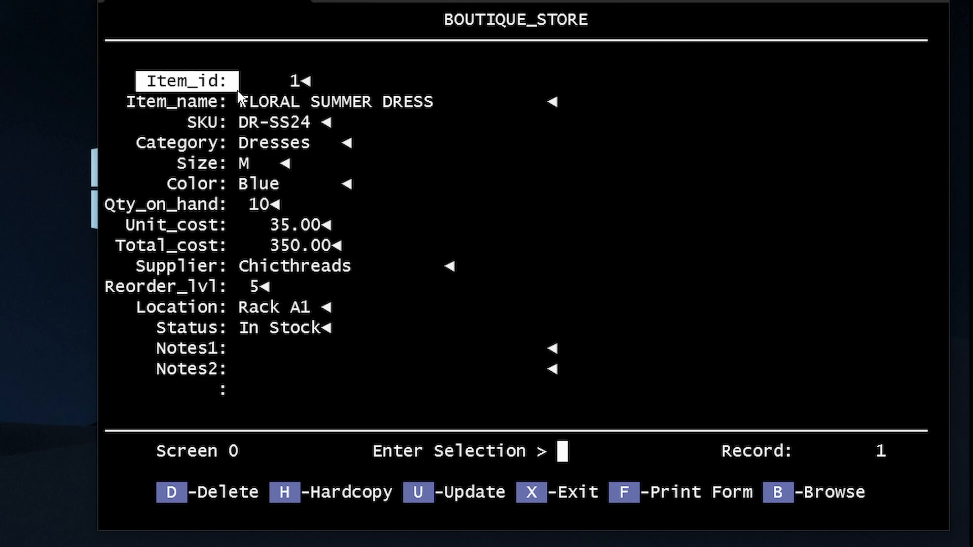
left_click(126, 100)
left_click_drag(127, 100, 393, 106)
left_click(434, 105)
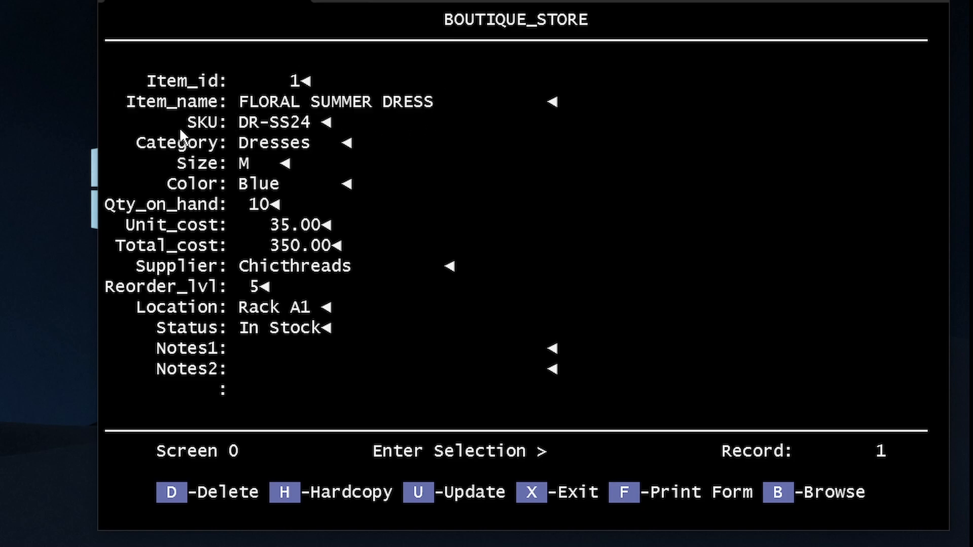
left_click_drag(180, 126, 316, 129)
left_click(329, 123)
left_click_drag(107, 287, 311, 292)
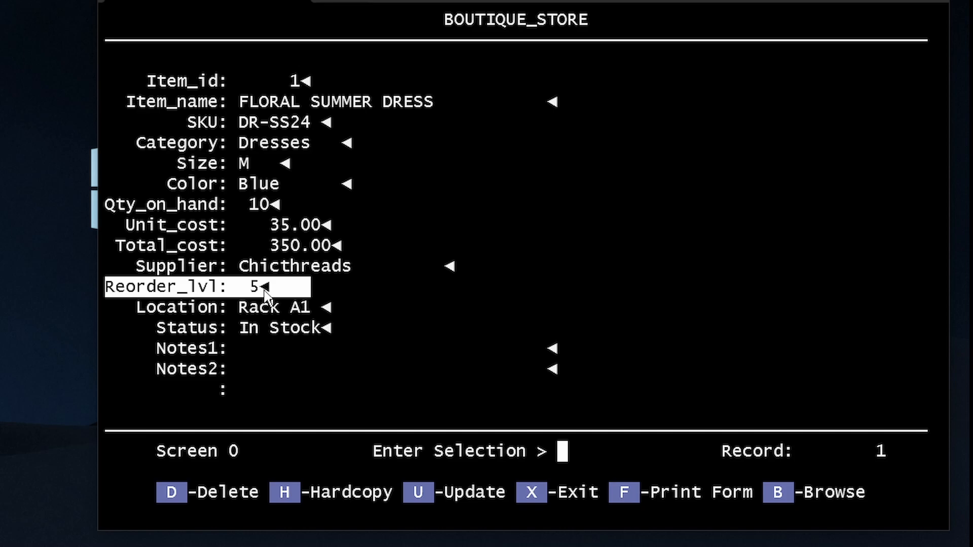
left_click(263, 289)
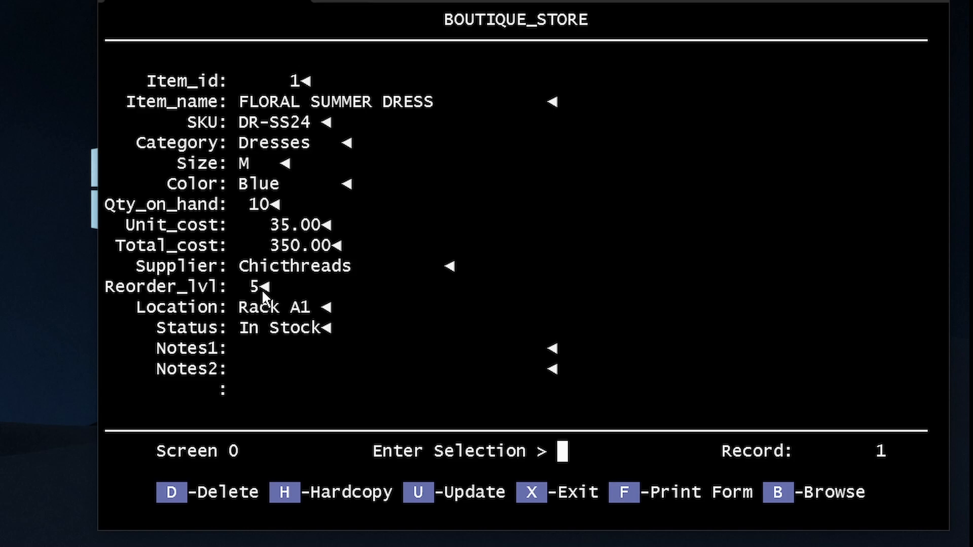
left_click_drag(282, 284, 109, 291)
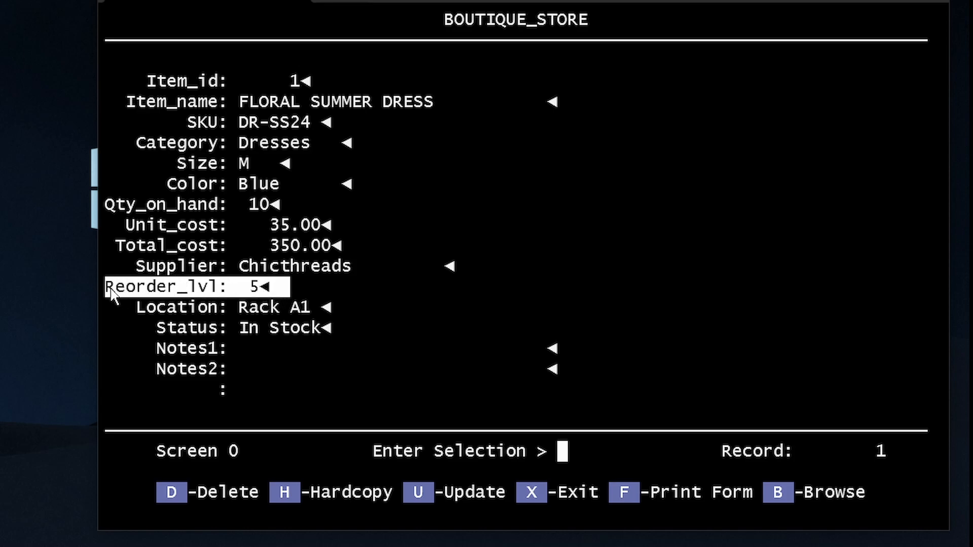
left_click(112, 292)
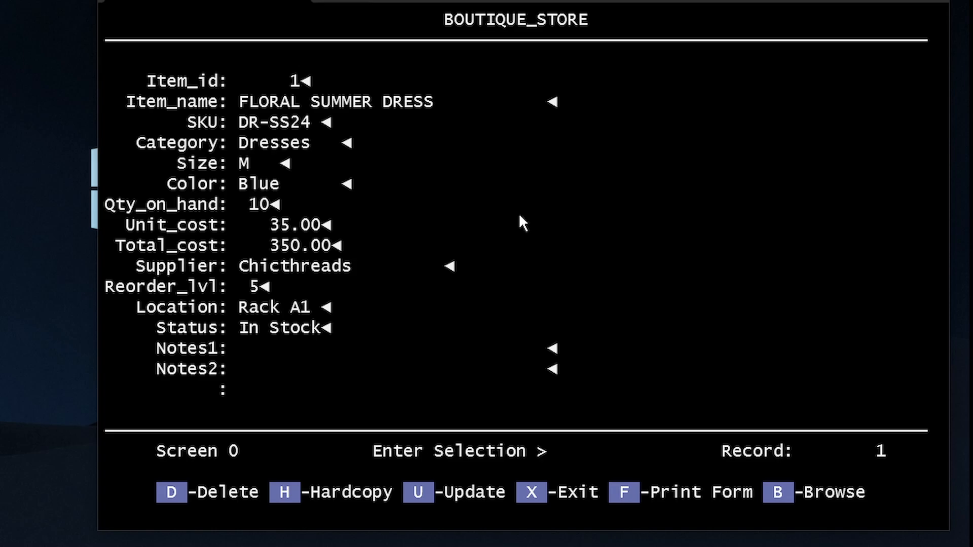
Step: Page forward through the boutique inventory records from the first one up to the blank record after the last item
key("Return")
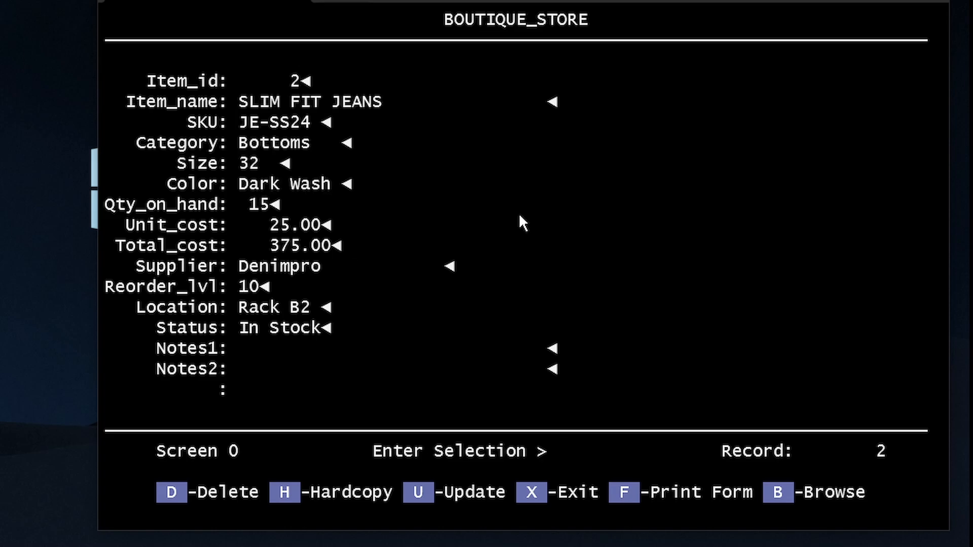
key("Return")
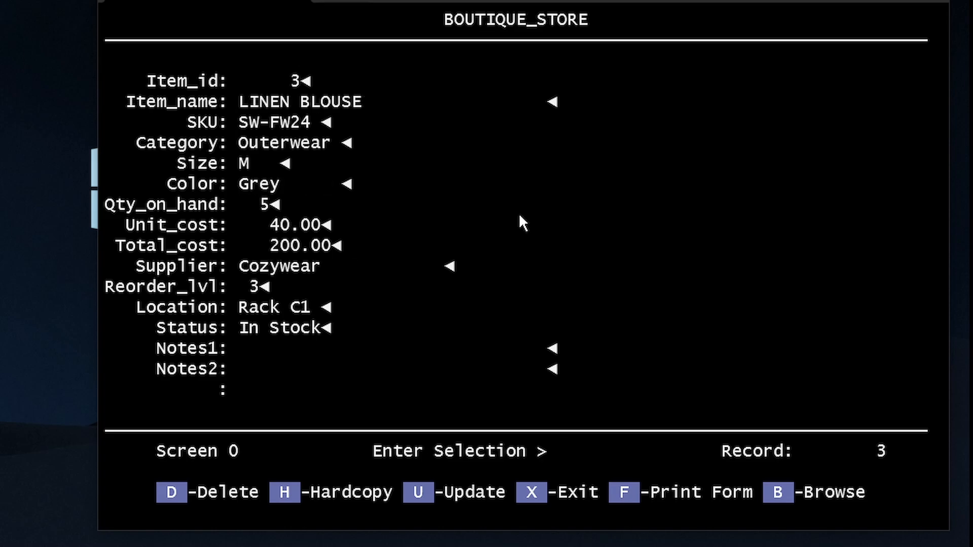
key("Return")
key("Return")
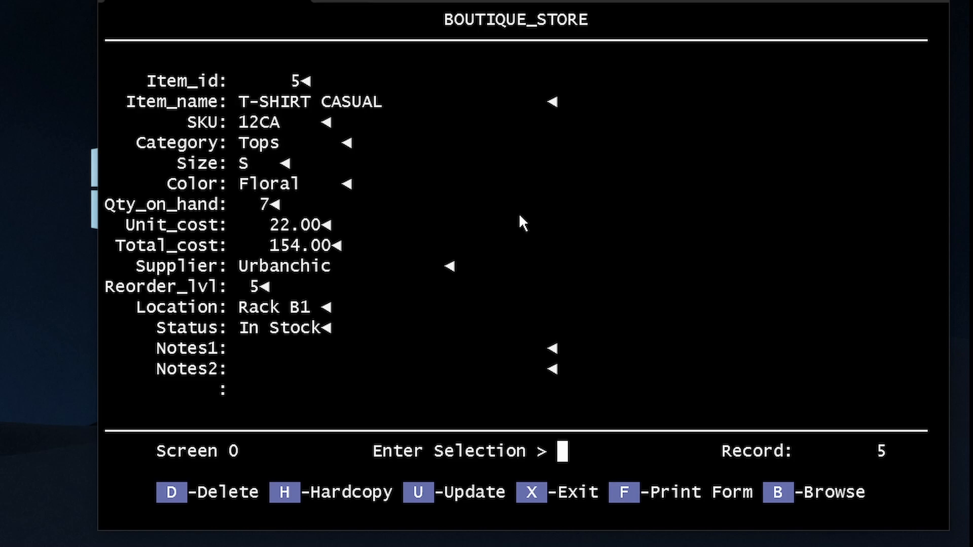
key("Return")
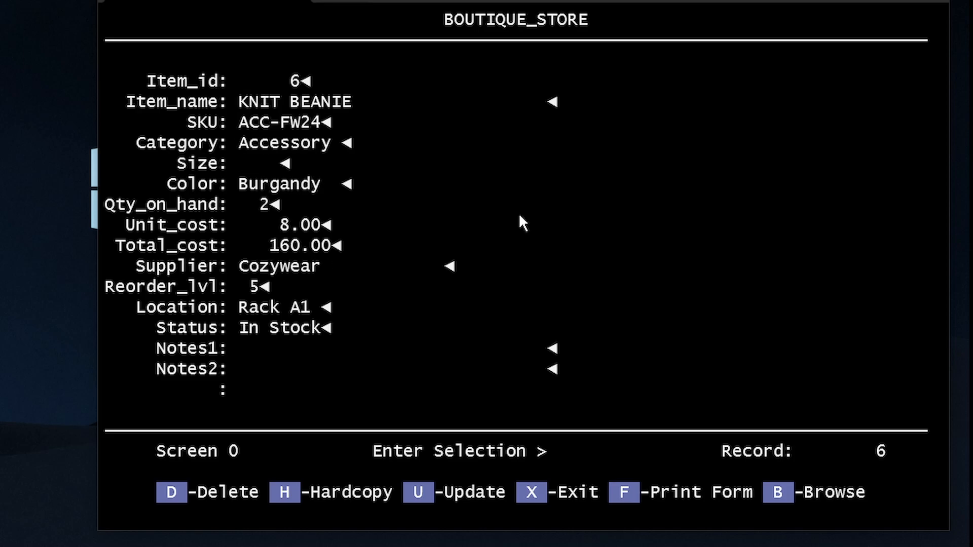
key("Return")
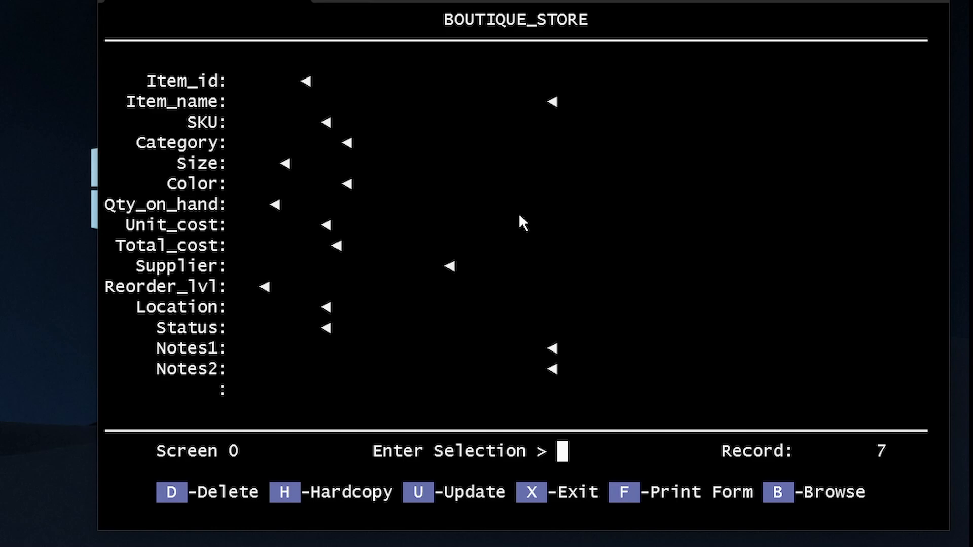
Step: Leave the record view, start adding a new record, and set its Item_id to 7
type("x")
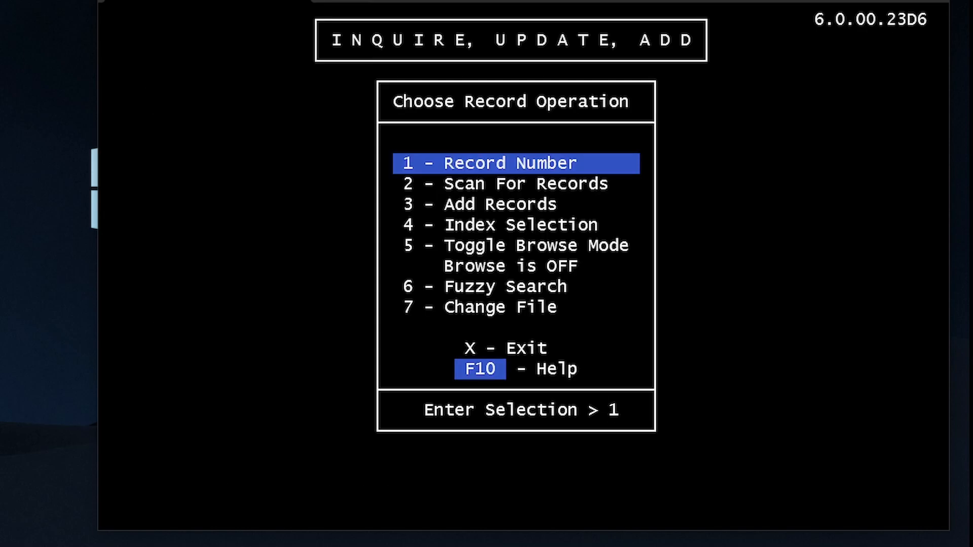
type("3")
key("Return")
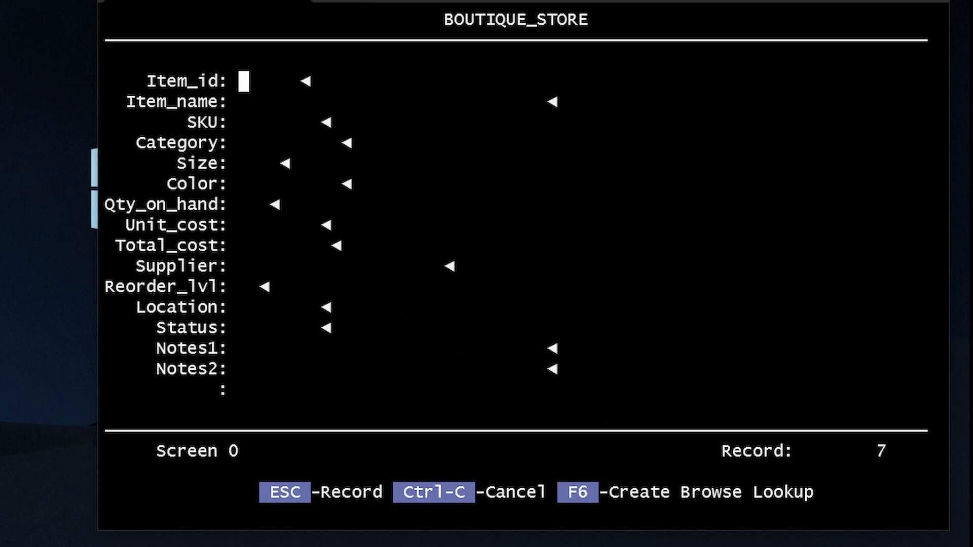
type("7")
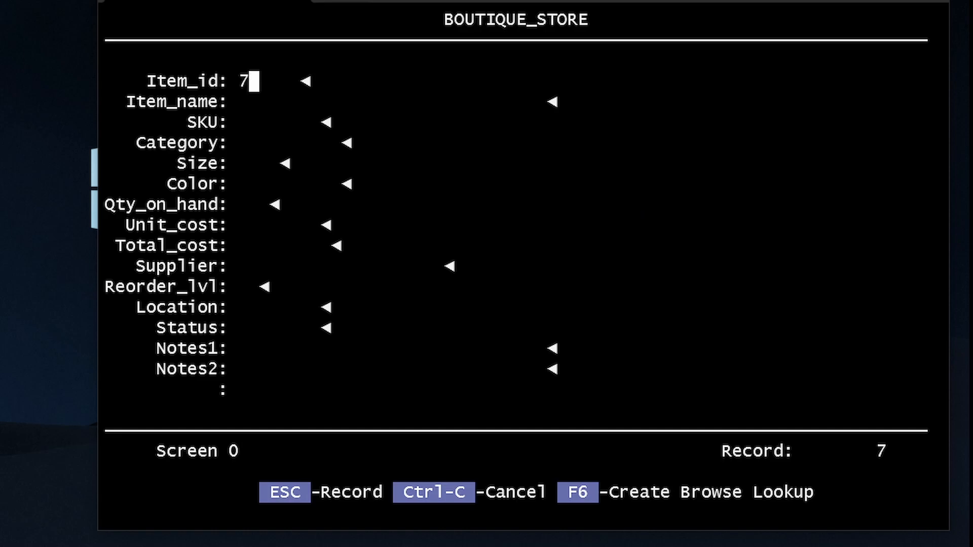
key("Return")
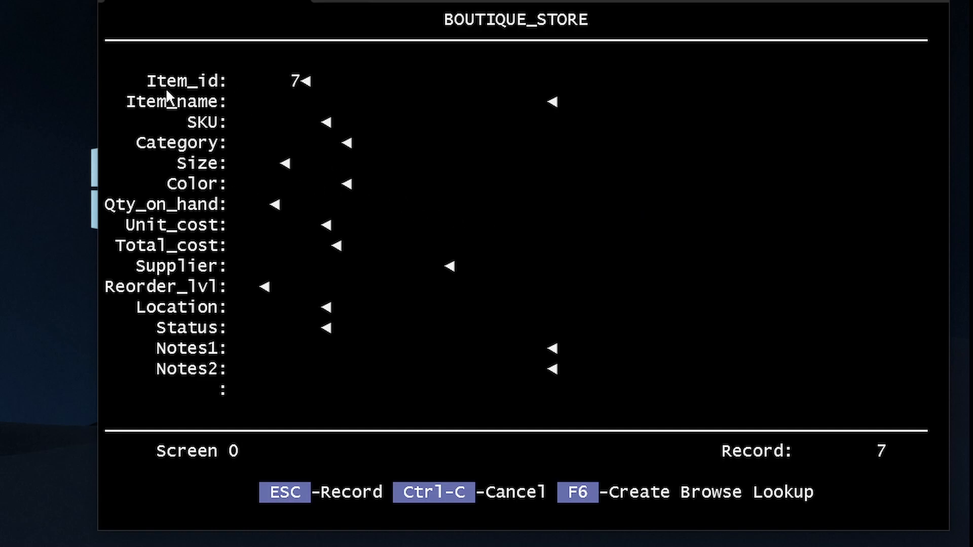
left_click_drag(140, 80, 355, 79)
left_click(352, 79)
left_click_drag(135, 77, 346, 83)
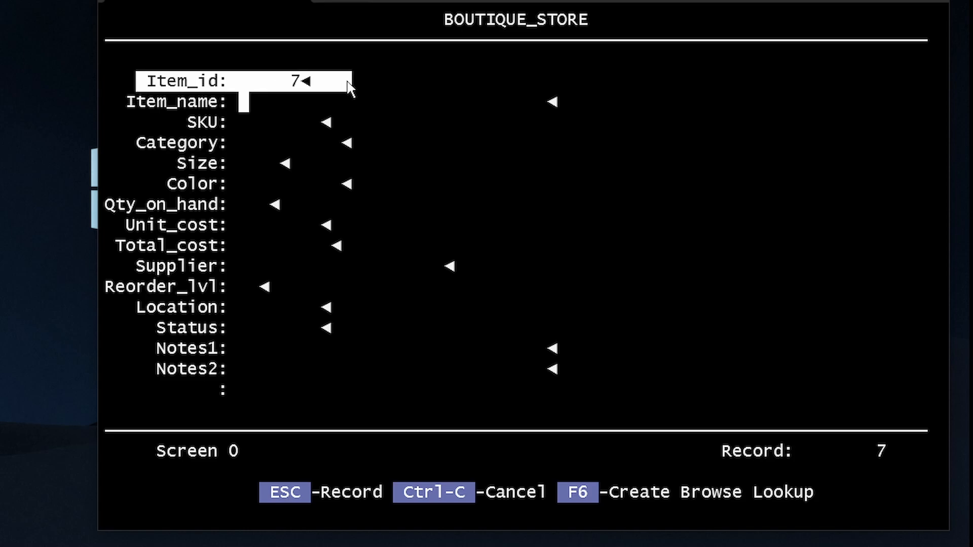
left_click(346, 80)
left_click_drag(128, 74, 335, 82)
left_click(335, 83)
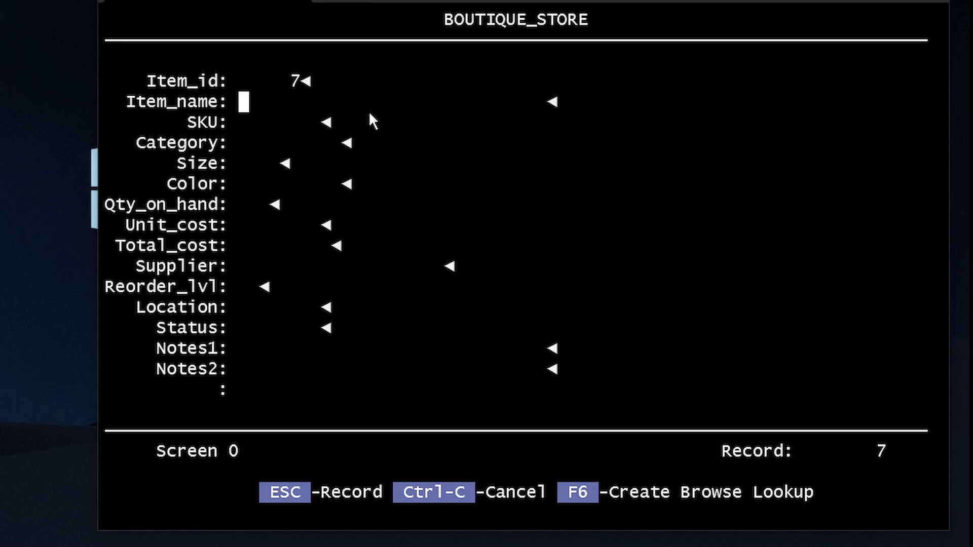
Step: Enter T-shirt as the new record's item name and ts123 as its SKU
type("T-shirt")
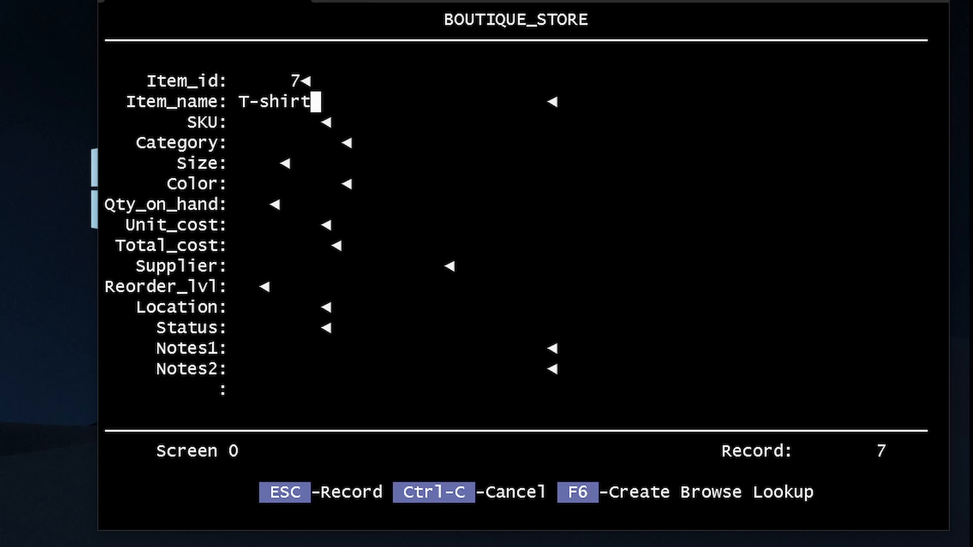
key("Return")
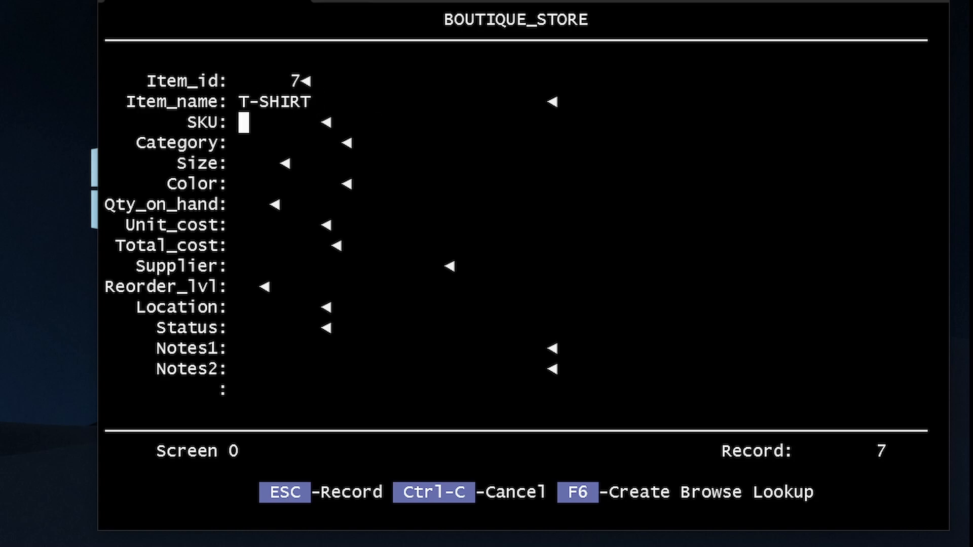
type("ts123")
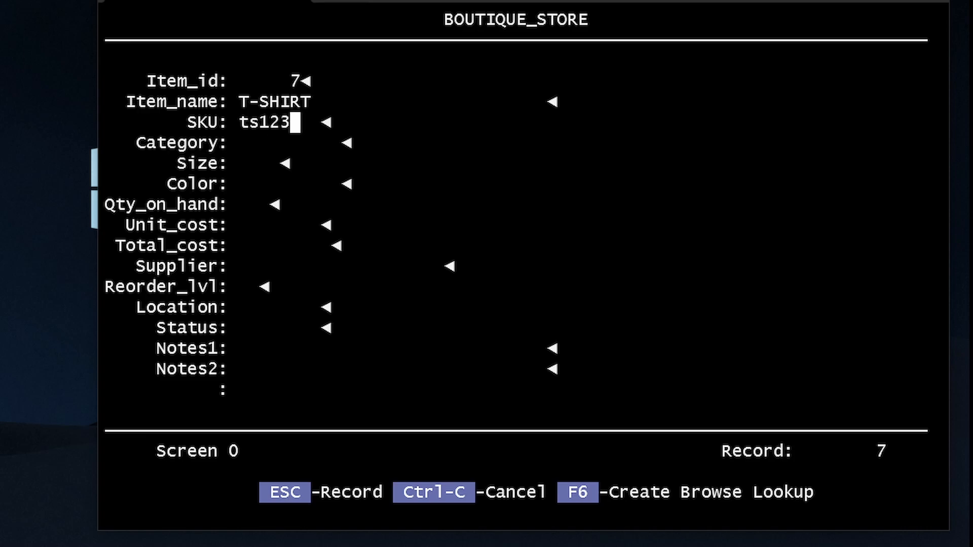
key("Return")
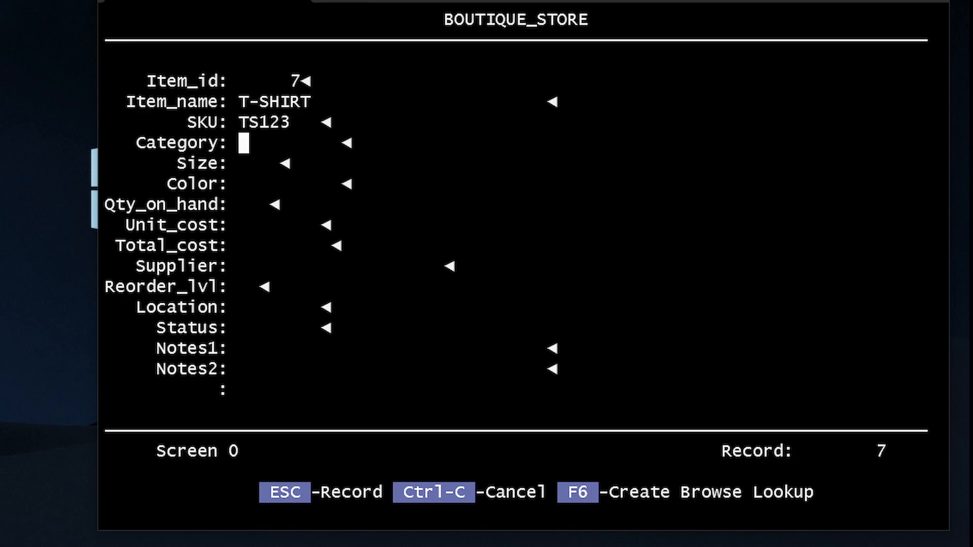
Step: Set the new item's category to Tops, its size to L and its color to Black
type("Tops")
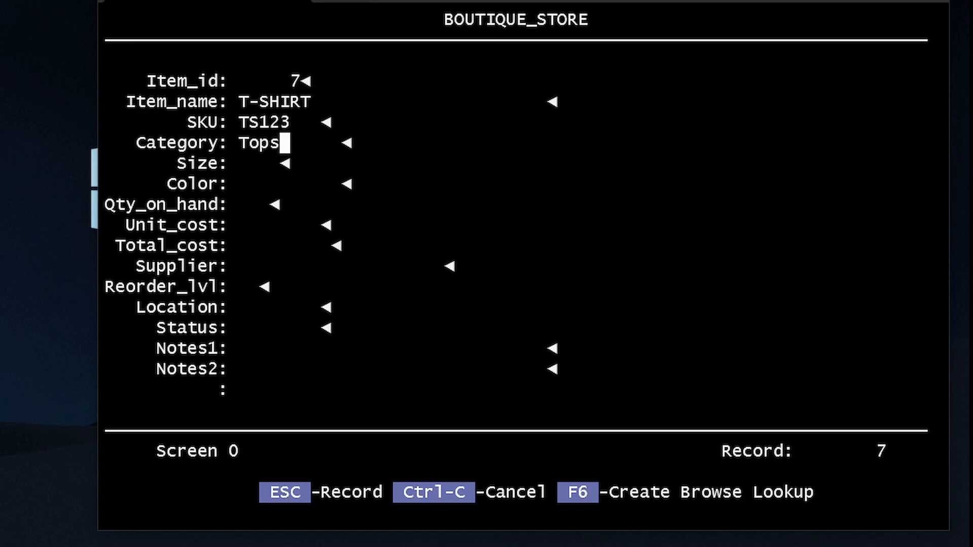
key("Return")
type("L")
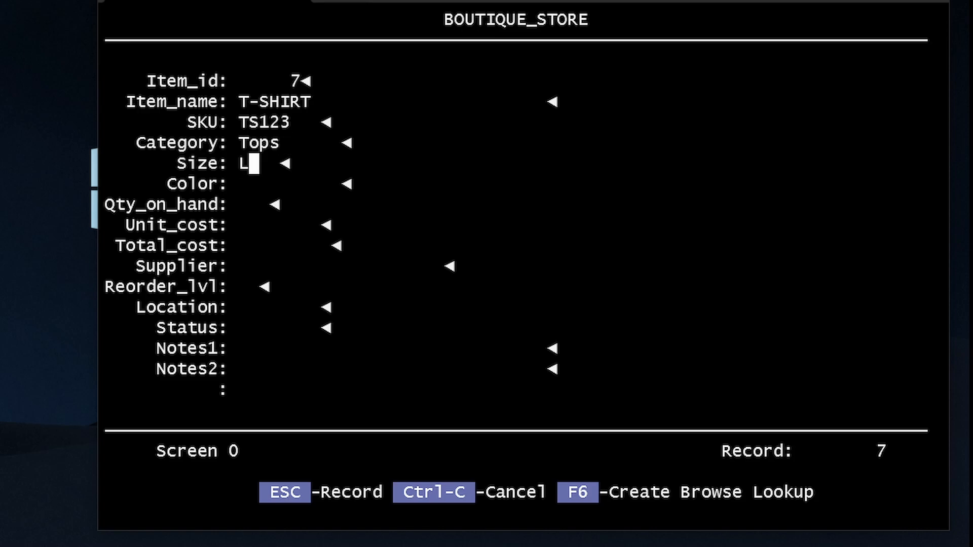
key("Return")
type("Black")
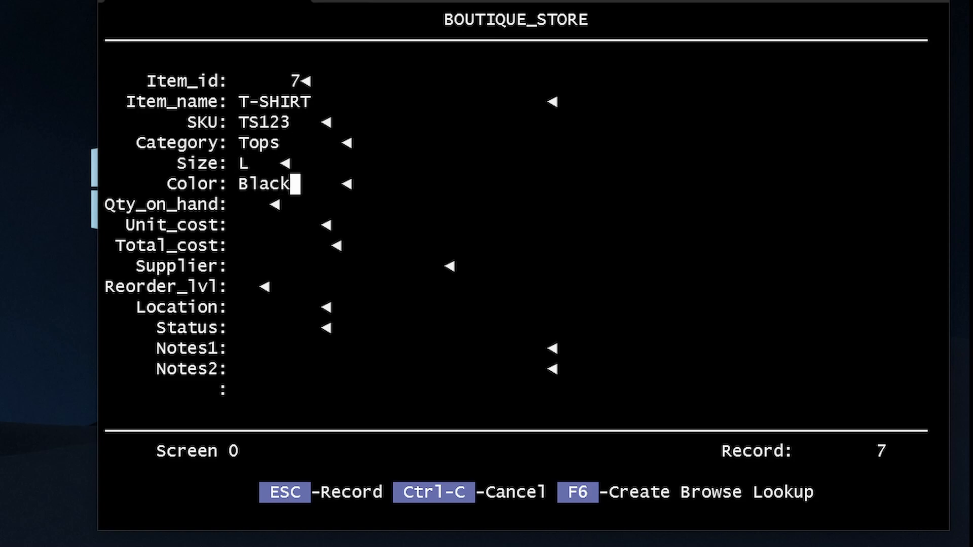
key("Return")
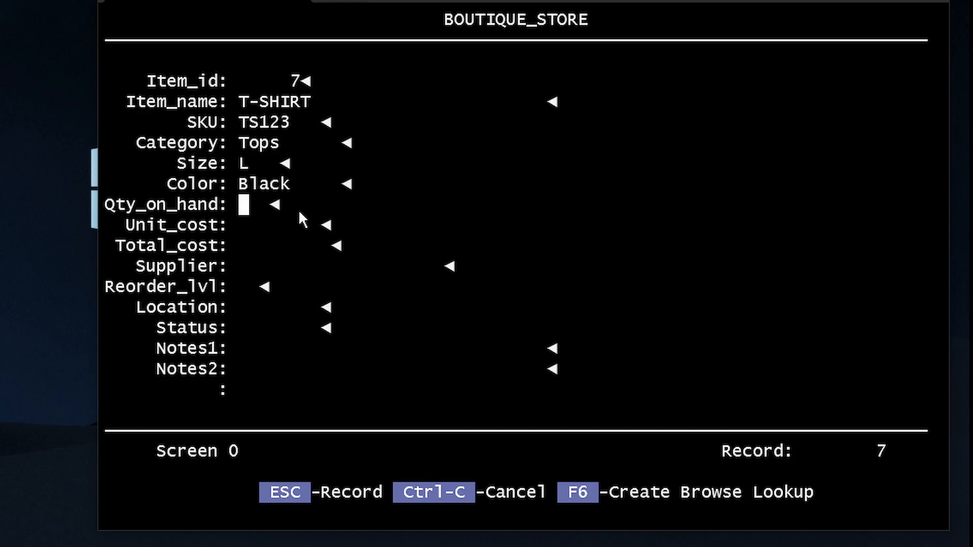
Step: Enter a quantity on hand of 2, a unit cost of 5 and a total cost of 10 for the T-shirt
type("2")
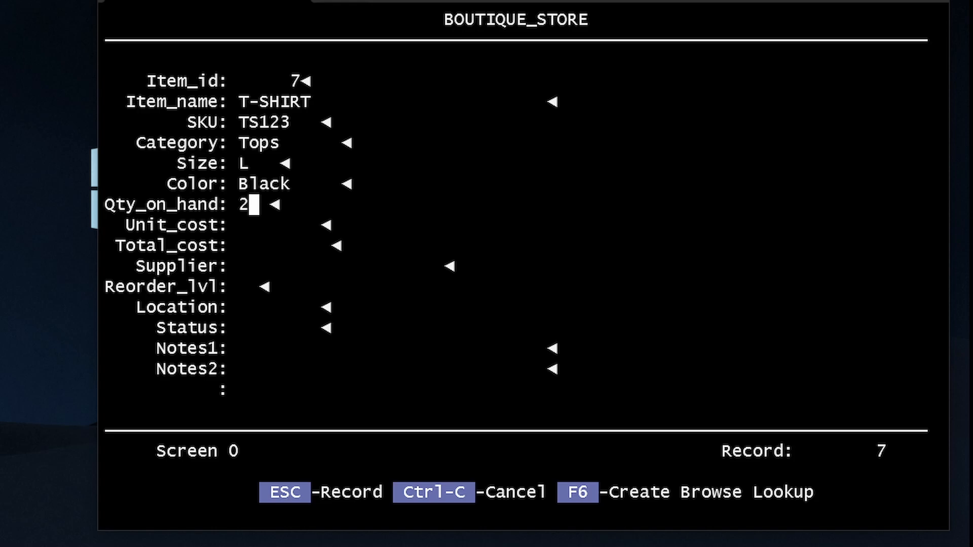
key("Return")
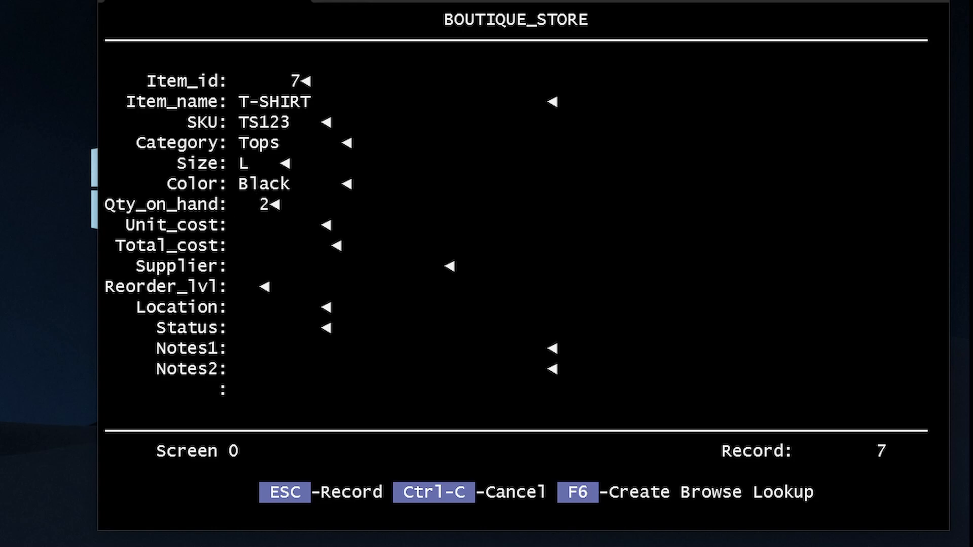
type("5")
key("Return")
type("10")
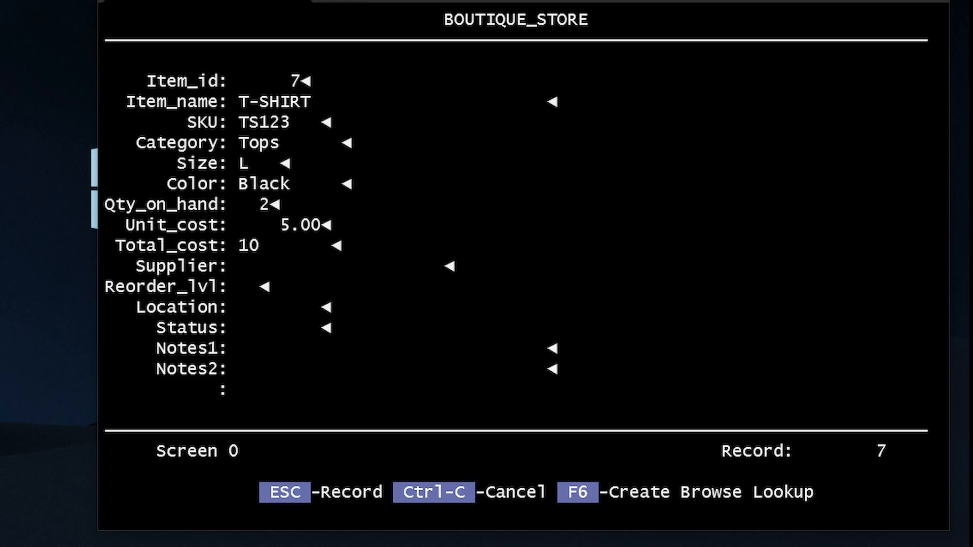
key("Return")
Step: Enter ChicThreads as the T-shirt's supplier and set its reorder level to 5
type("C")
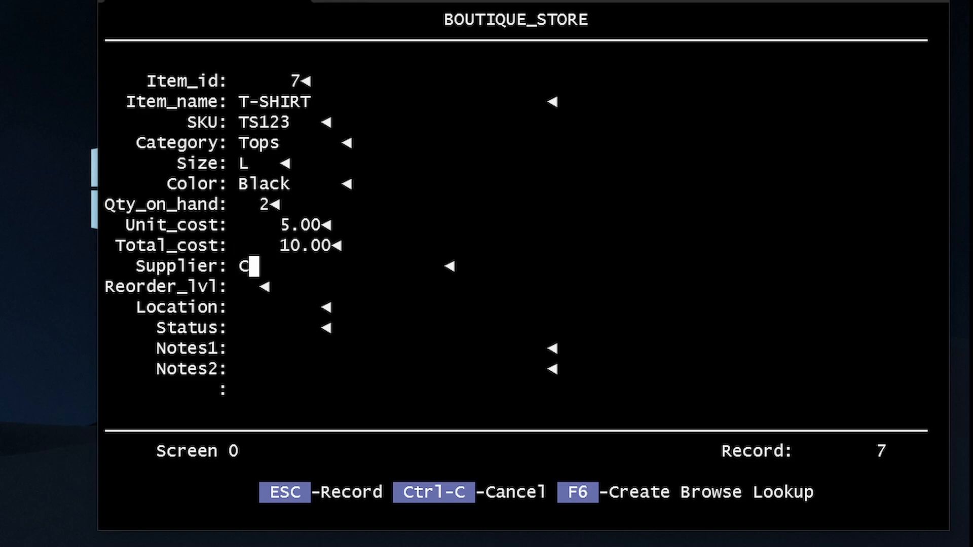
type("hicThreads")
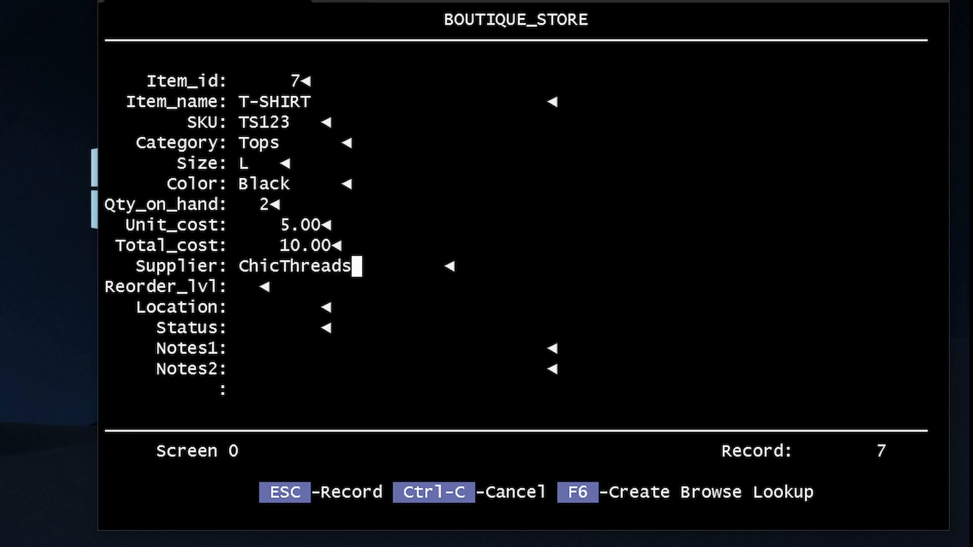
key("Return")
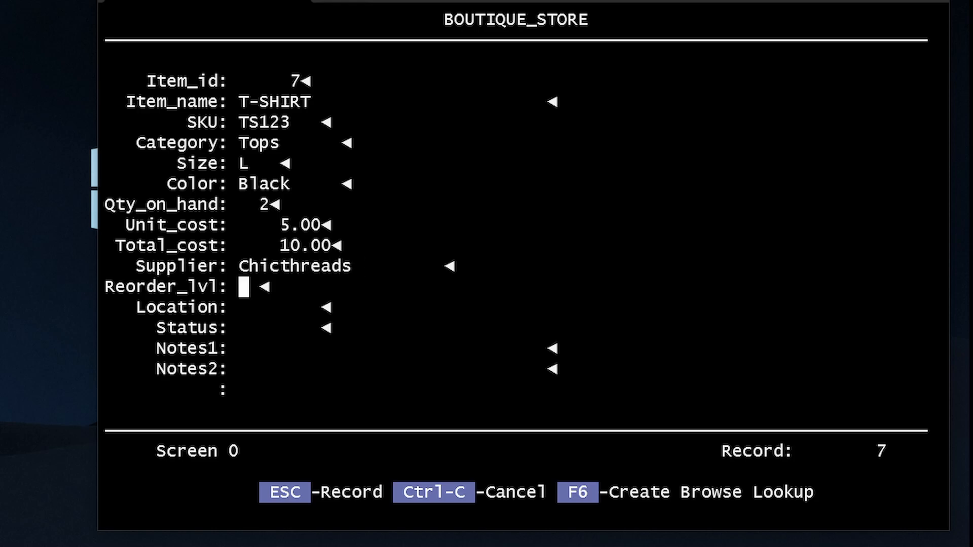
type("5")
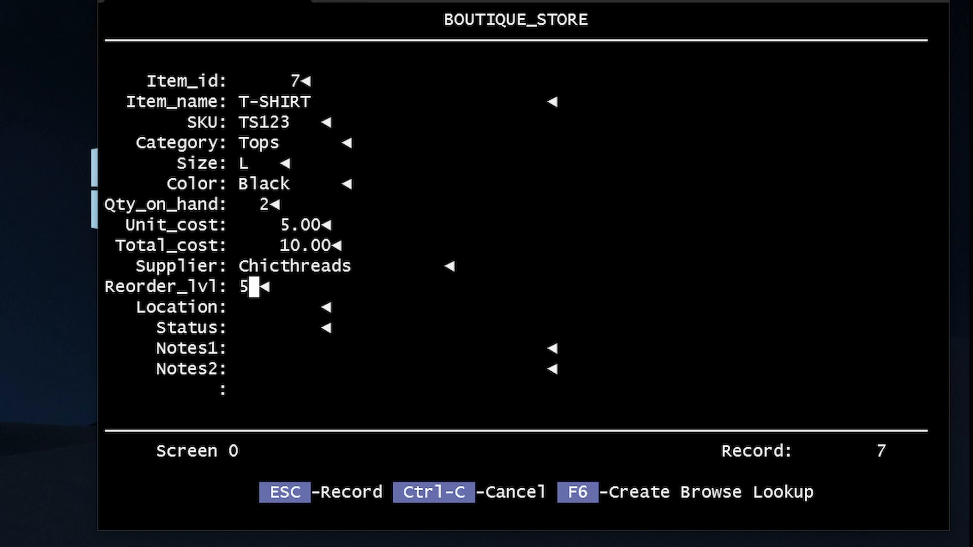
left_click_drag(106, 202, 298, 206)
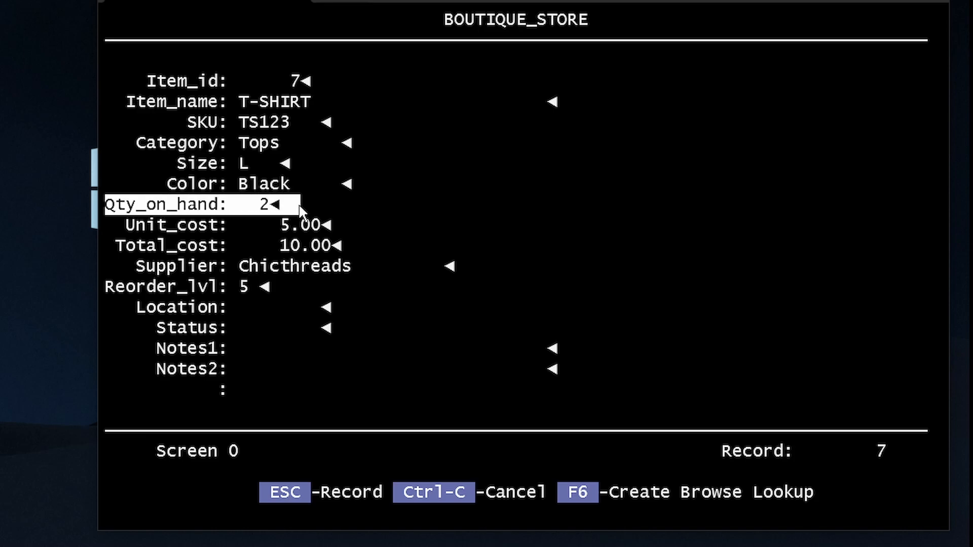
left_click(264, 260)
left_click_drag(103, 280, 285, 288)
left_click(285, 287)
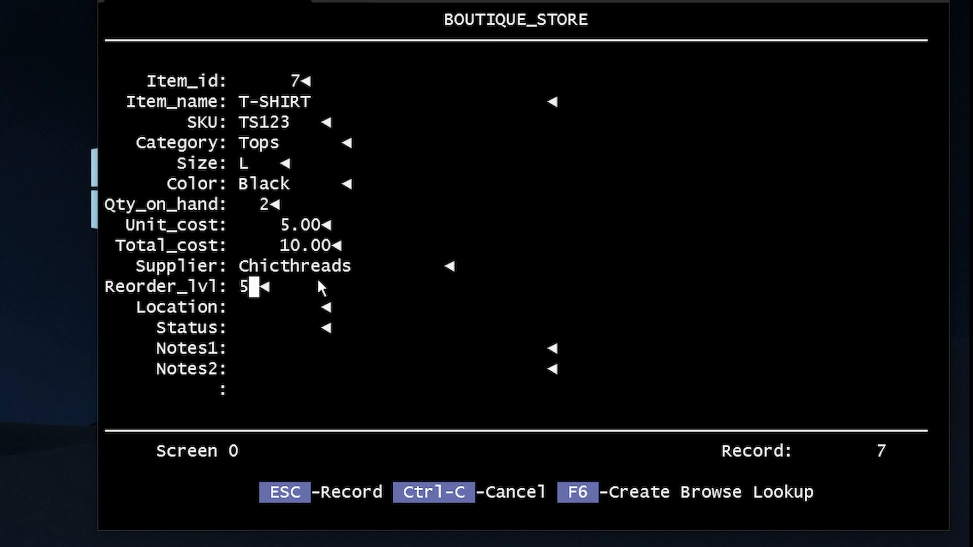
key("Return")
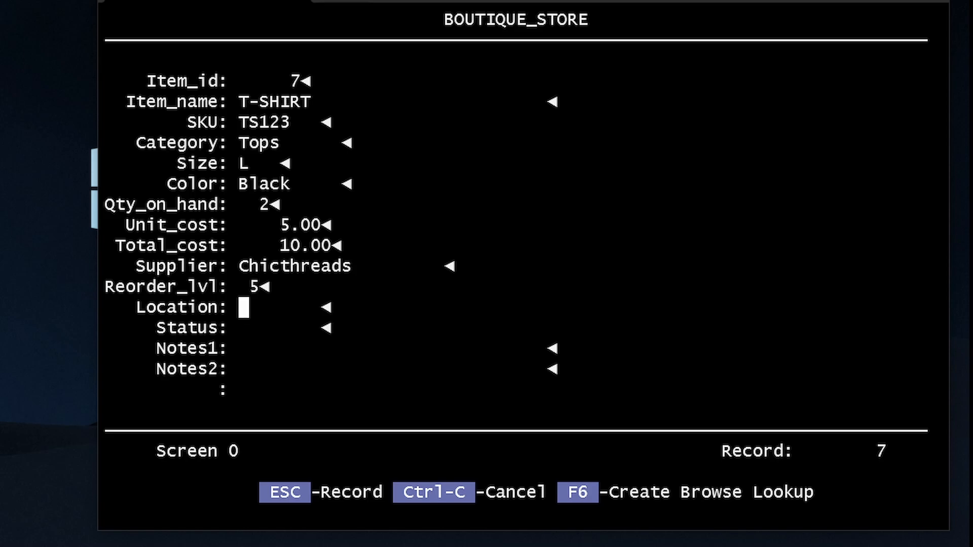
Step: Set the T-shirt's location to rack a1 and its status to Low, leave the notes empty, and record the entry
type("rack a1")
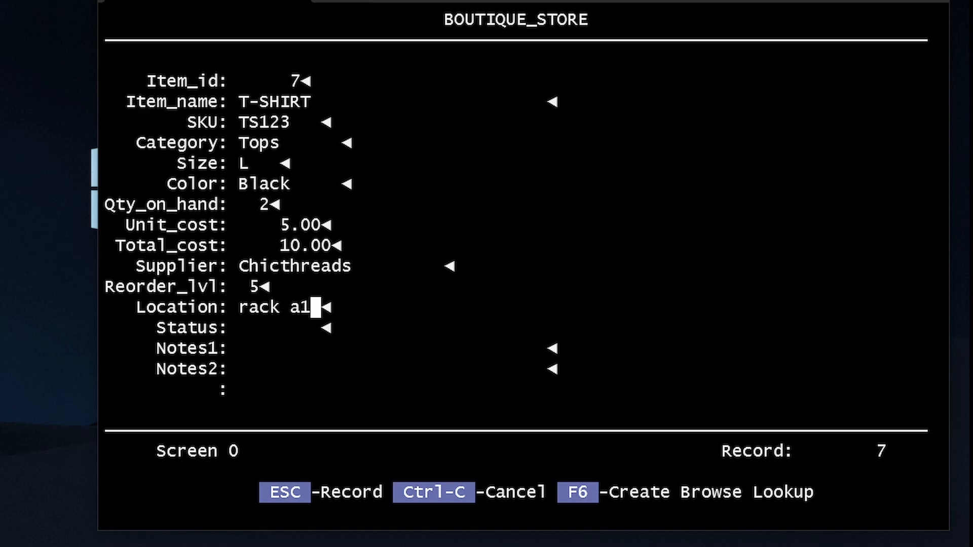
key("Return")
type("Low")
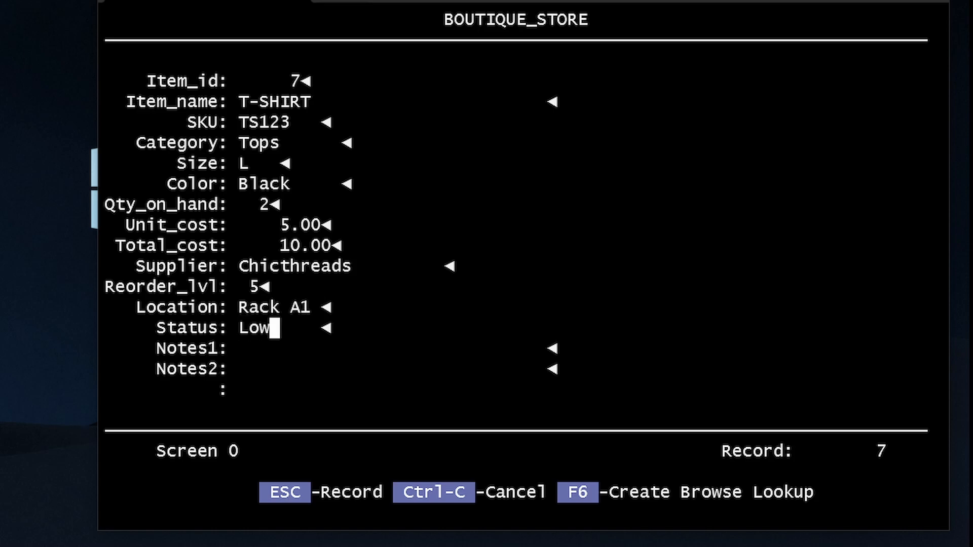
key("Return")
key("Escape")
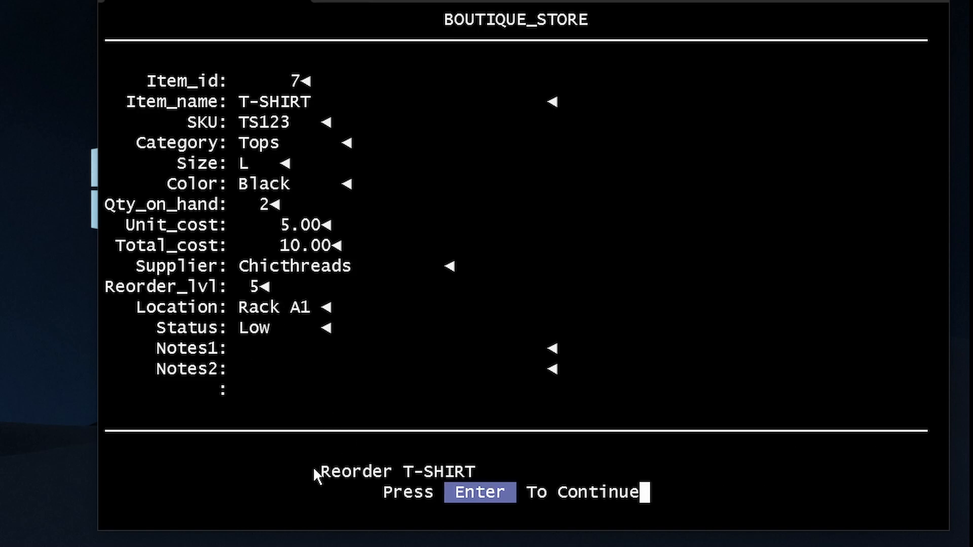
Step: Compare the T-shirt reorder notice with the record's quantity on hand and reorder level
left_click_drag(312, 469, 494, 472)
left_click(490, 469)
left_click_drag(399, 475, 487, 475)
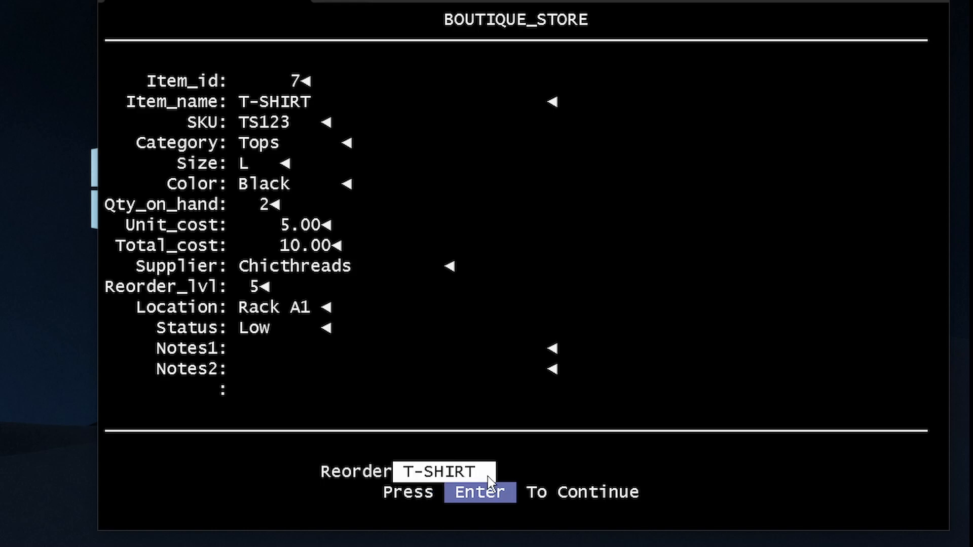
left_click(487, 474)
left_click_drag(287, 204, 238, 206)
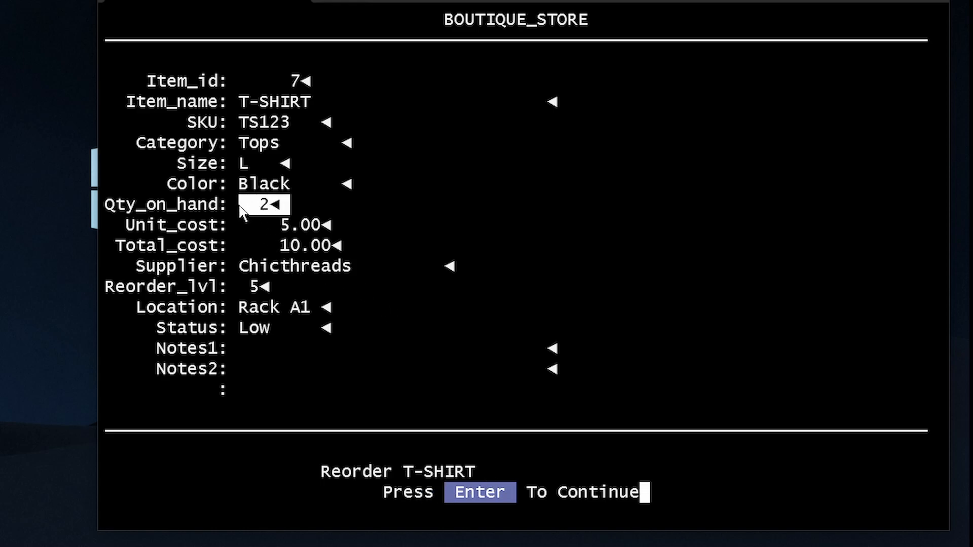
left_click(238, 205)
left_click_drag(293, 287, 104, 286)
left_click(145, 291)
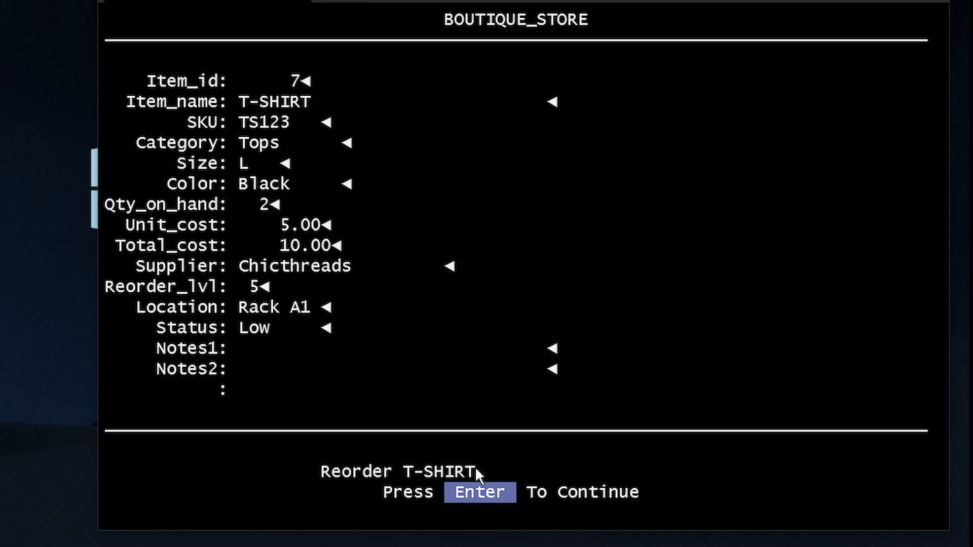
key("Return")
left_click_drag(489, 471, 383, 470)
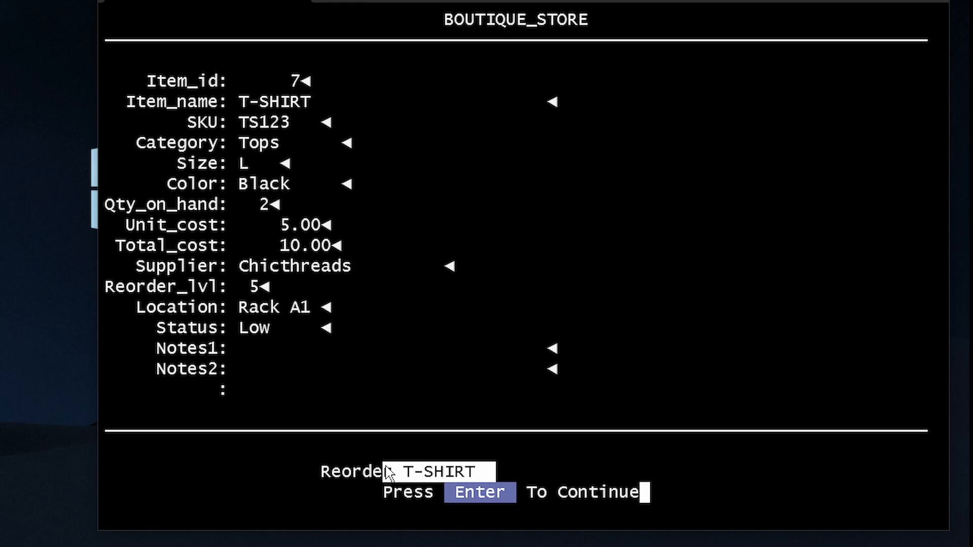
left_click(420, 461)
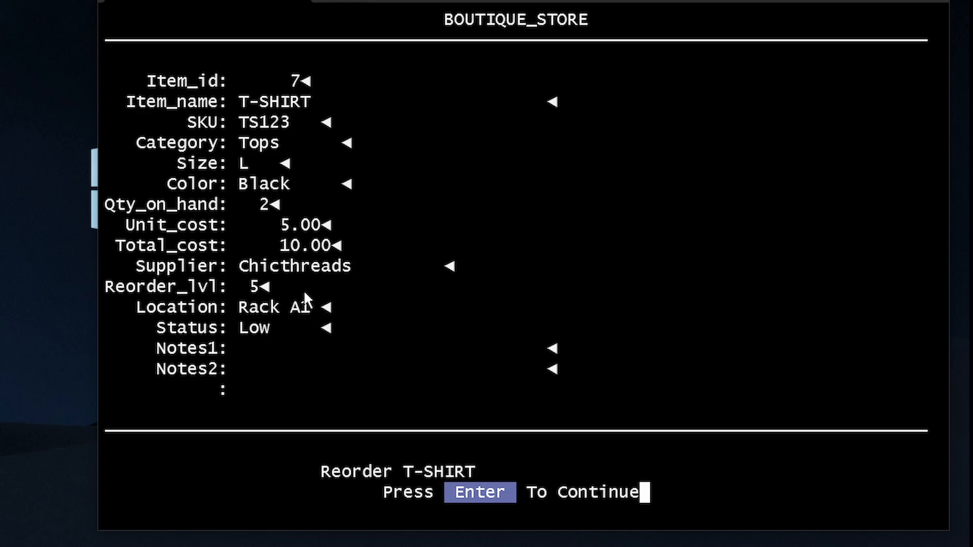
left_click_drag(303, 290, 103, 286)
left_click(143, 288)
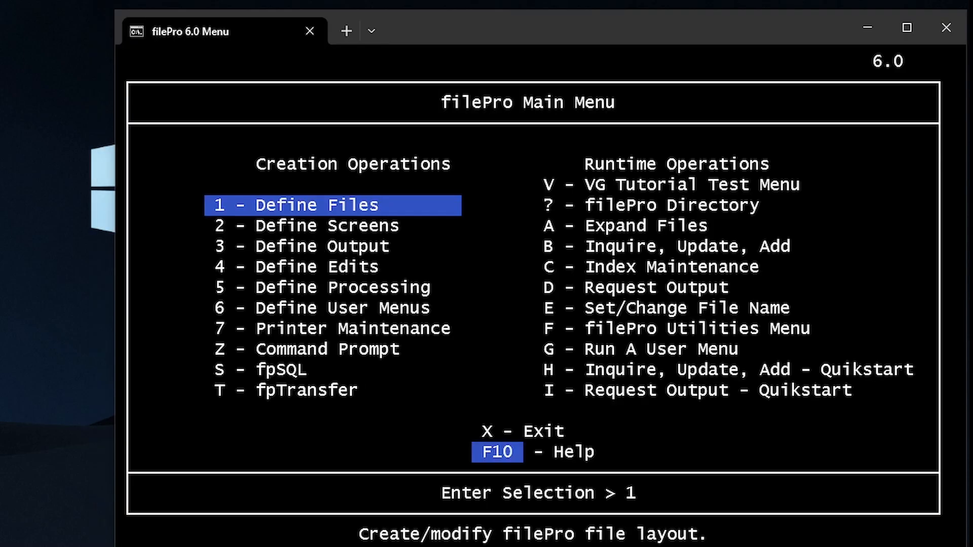
Step: Switch to the web browser and look through the products on the fP Technologies home page
key("alt+Tab")
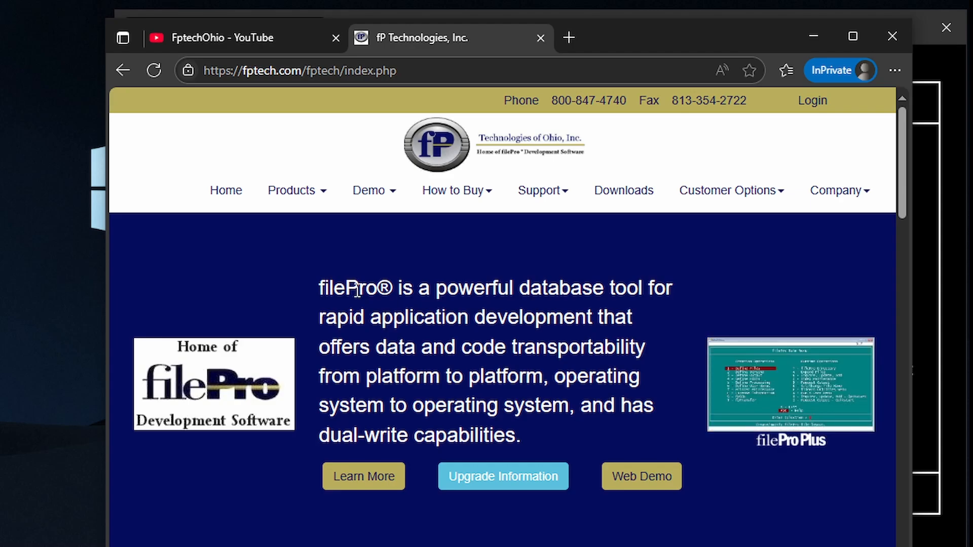
scroll(366, 291, "down", 5)
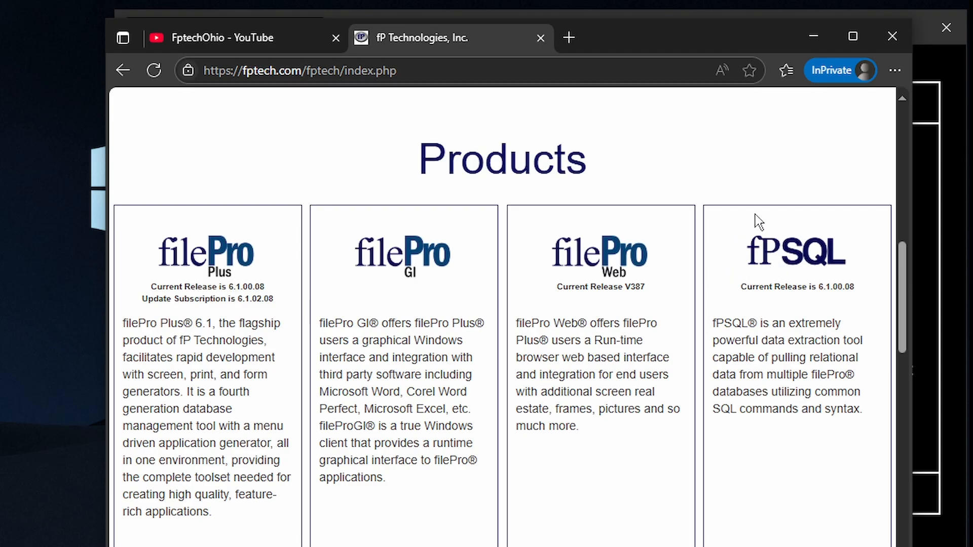
scroll(697, 264, "up", 5)
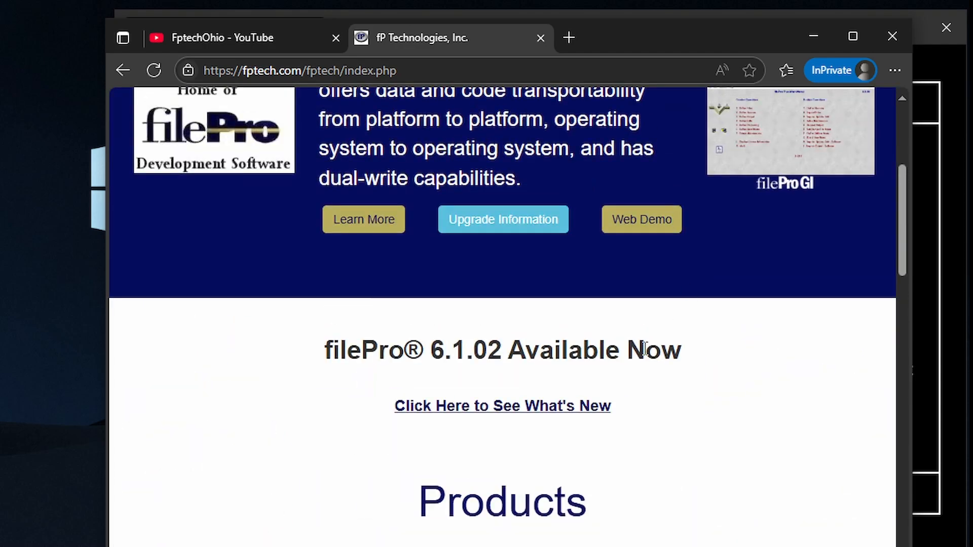
scroll(554, 316, "up", 4)
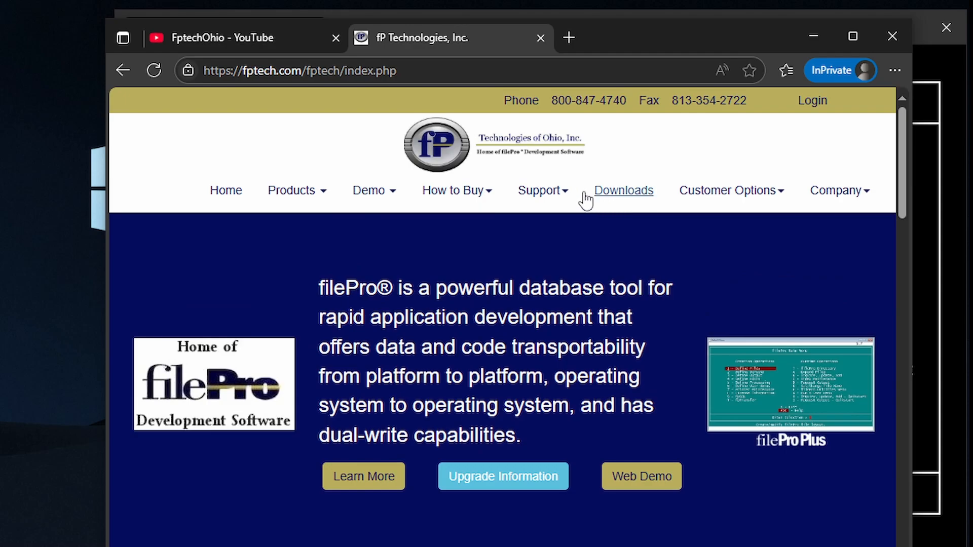
Step: Open the filePro Online Manual from the fP Technologies support resources
left_click(557, 196)
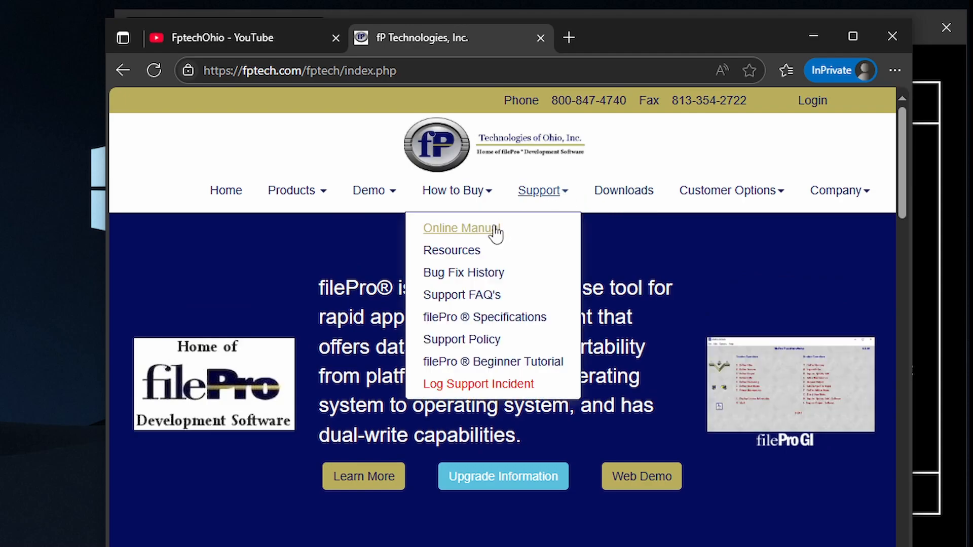
left_click(490, 229)
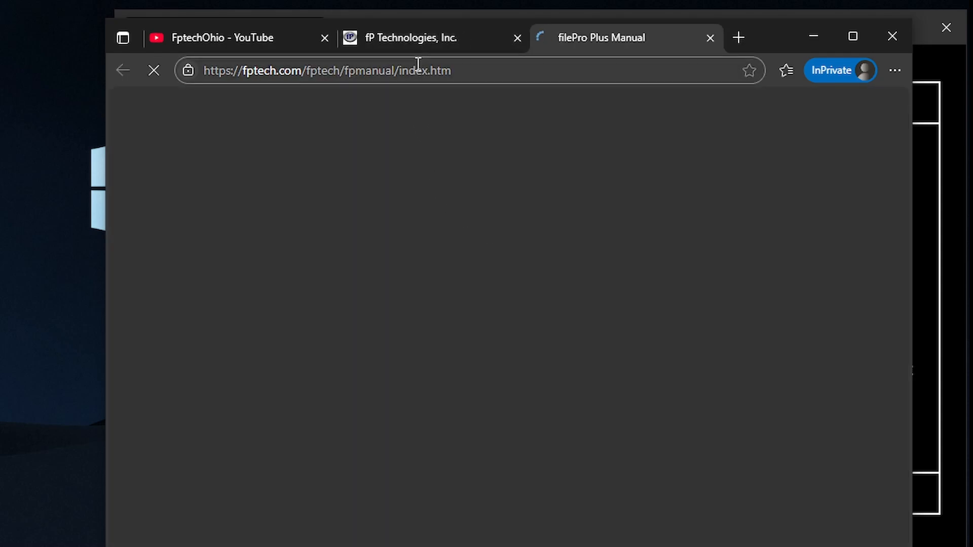
Step: Switch to the FptechOhio YouTube channel and look over its featured videos and created playlists
left_click(214, 44)
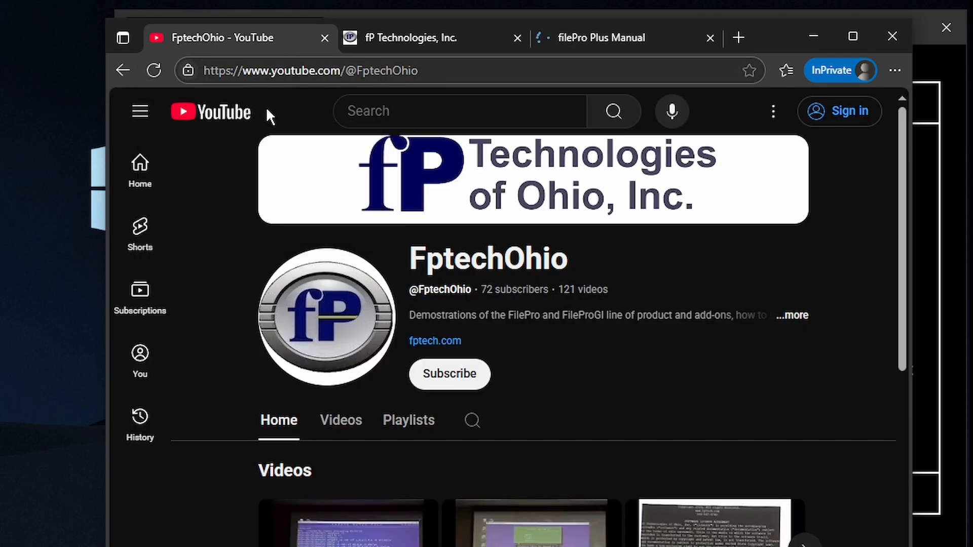
scroll(613, 340, "down", 5)
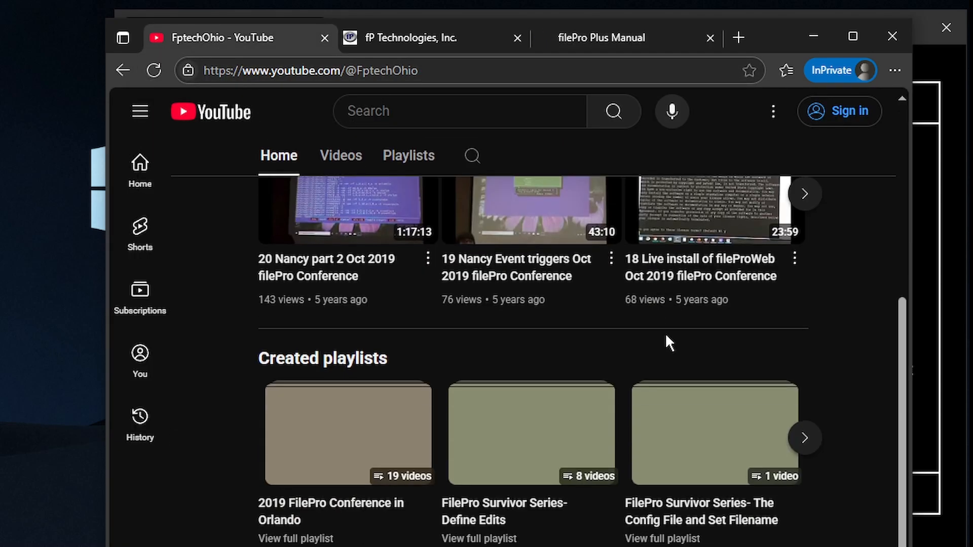
scroll(672, 327, "up", 5)
scroll(672, 328, "down", 5)
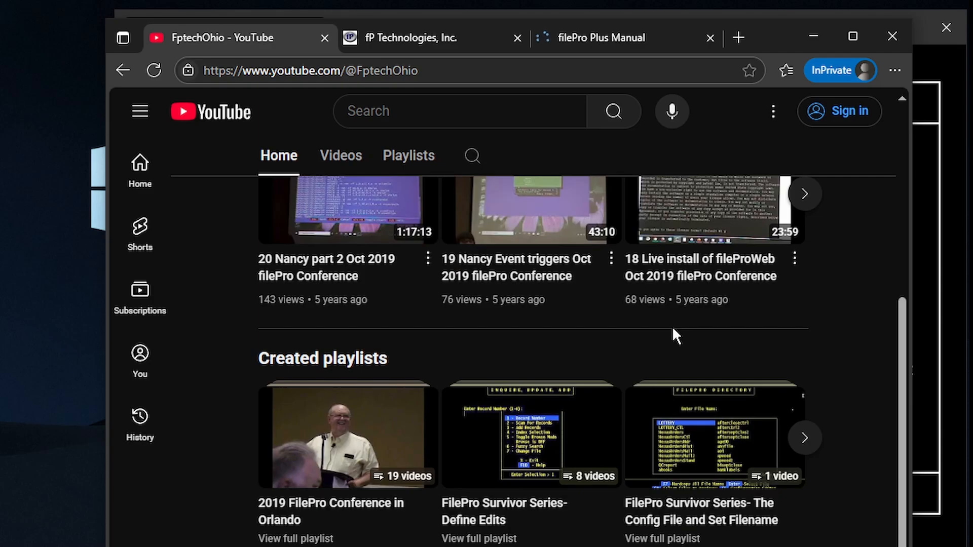
scroll(673, 329, "up", 5)
scroll(673, 329, "down", 5)
scroll(744, 344, "up", 5)
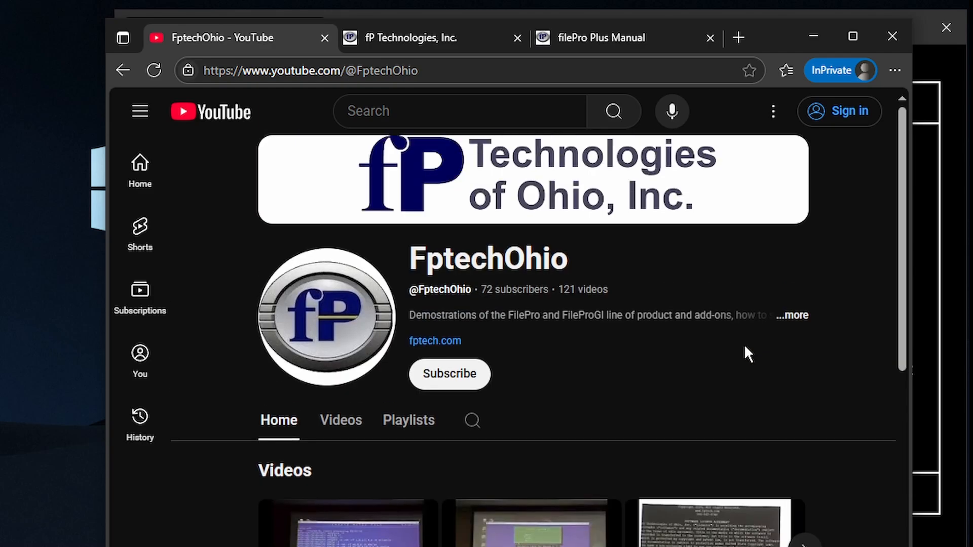
Step: Open the FptechOhio channel's full video listing and browse through the filePro chapter tutorials
left_click(341, 420)
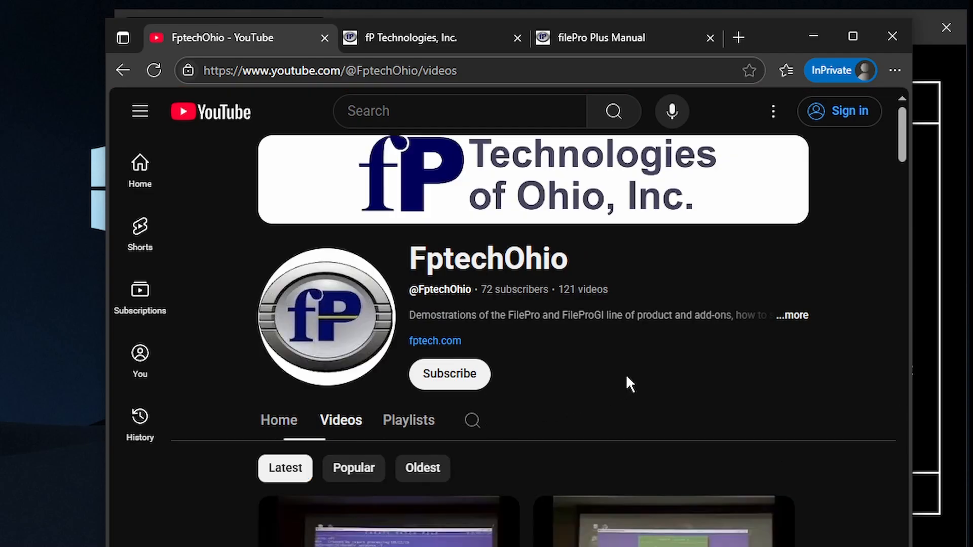
scroll(628, 382, "down", 5)
scroll(631, 383, "down", 20)
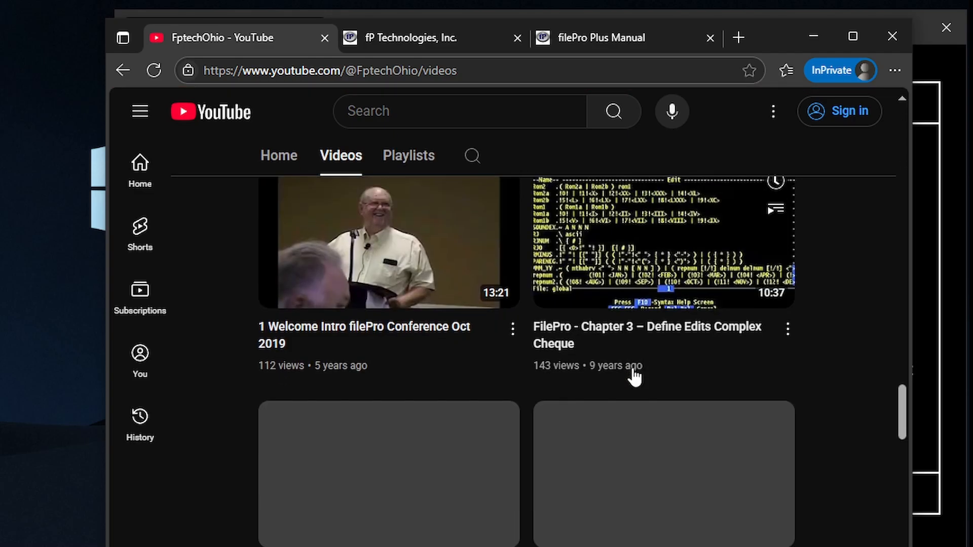
scroll(634, 378, "down", 6)
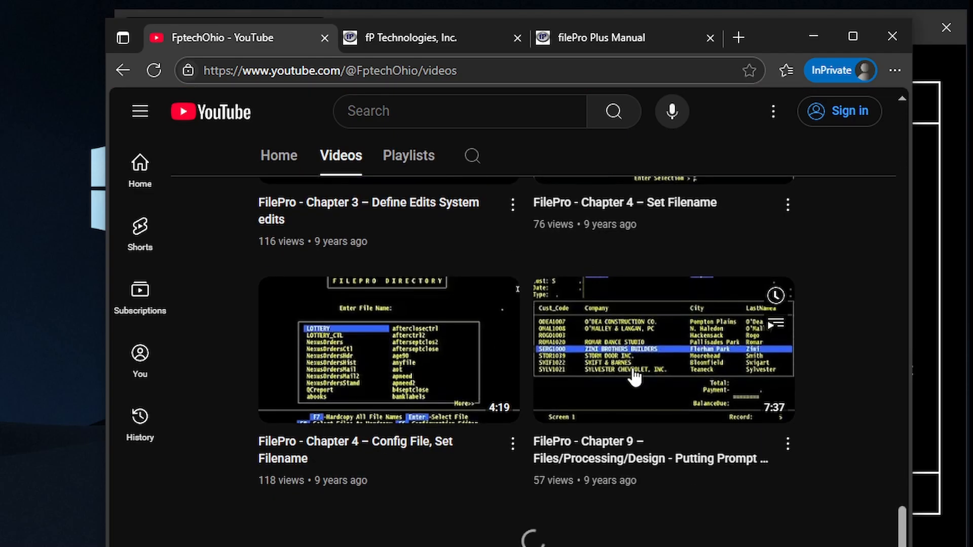
scroll(635, 377, "down", 20)
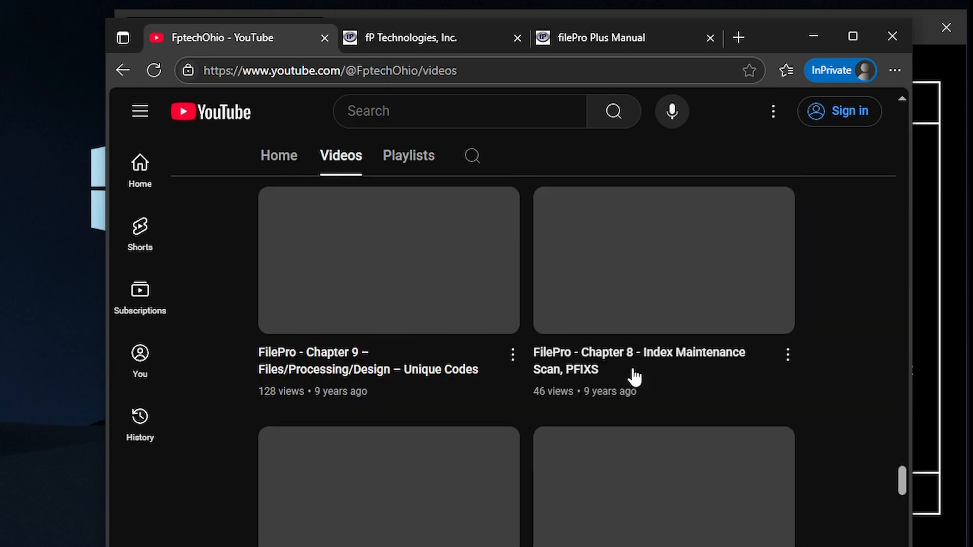
scroll(634, 378, "down", 10)
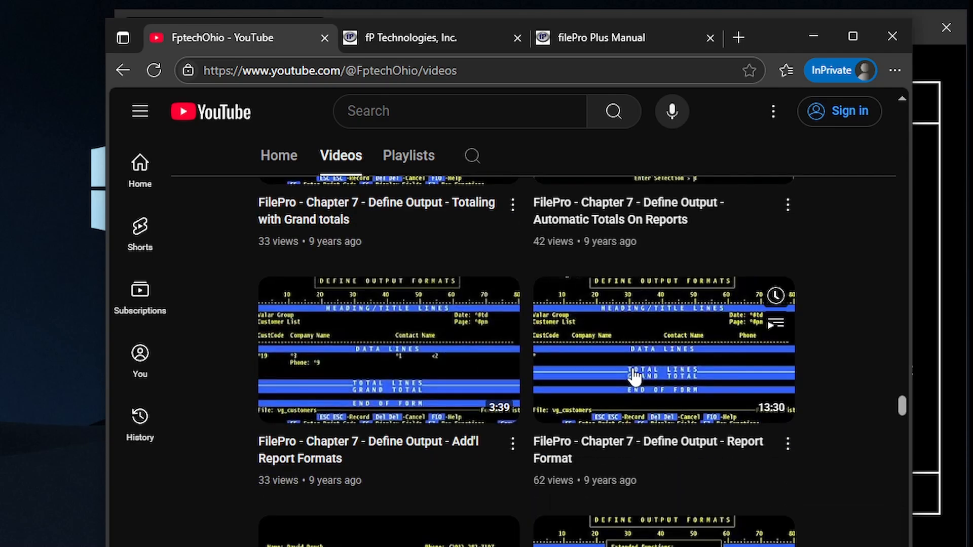
scroll(635, 378, "down", 15)
scroll(634, 377, "down", 15)
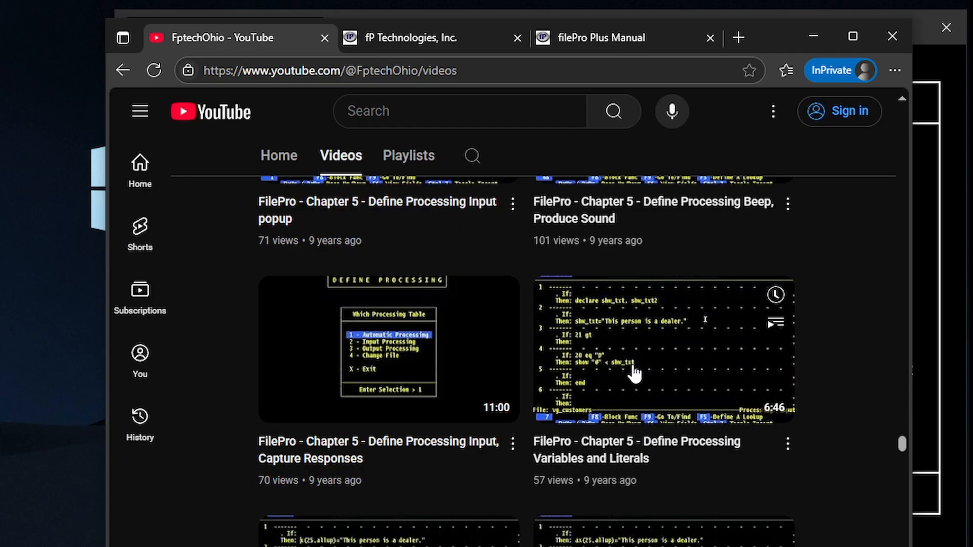
scroll(635, 374, "up", 10)
scroll(632, 364, "up", 6)
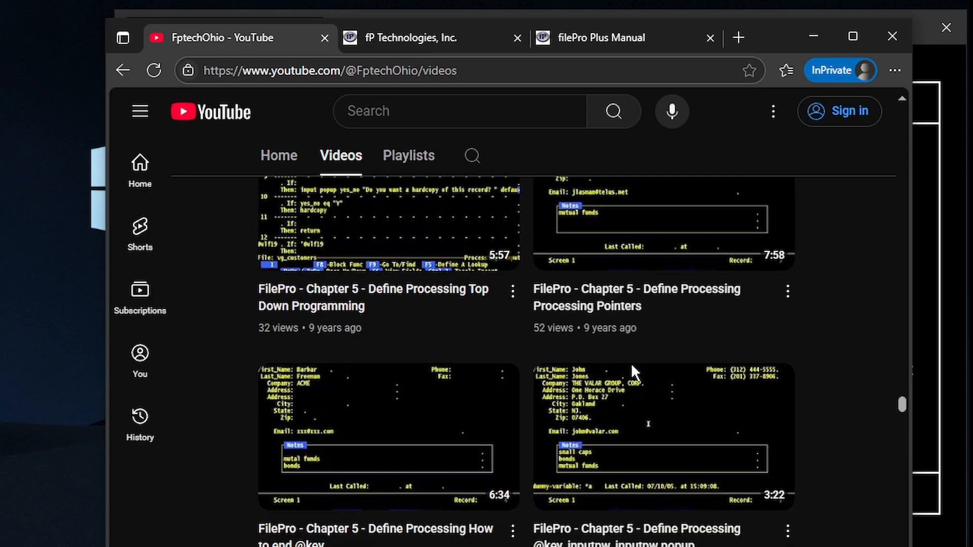
scroll(628, 347, "down", 6)
scroll(628, 349, "down", 20)
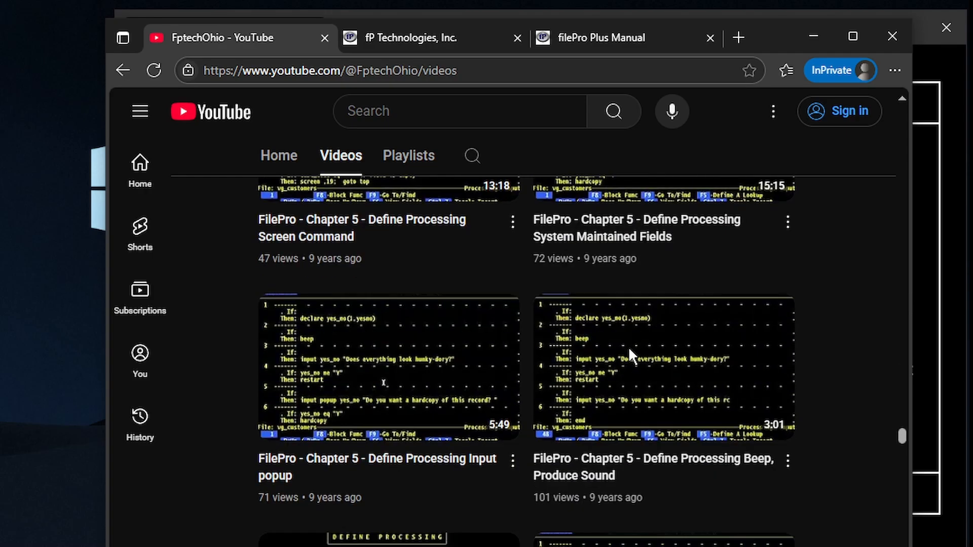
scroll(629, 350, "up", 10)
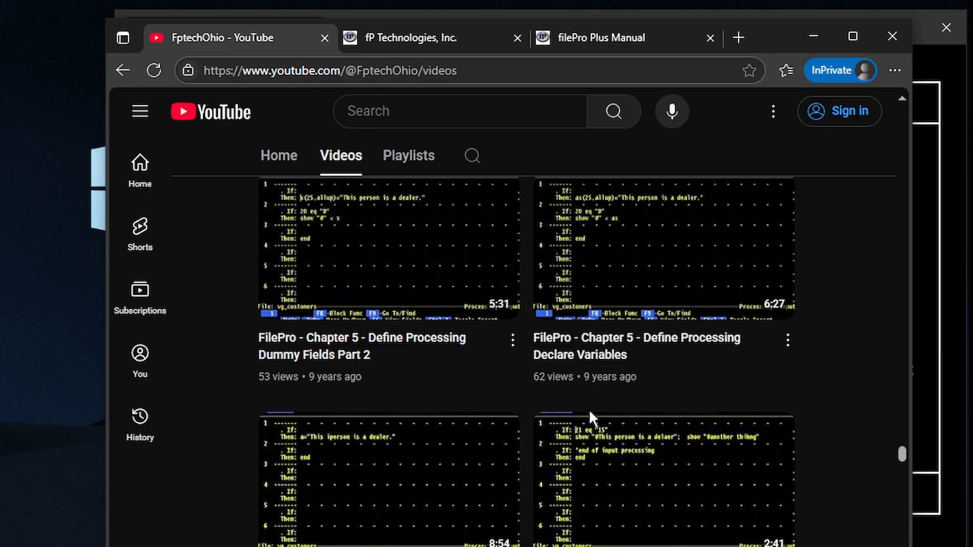
Step: Look back through the channel's video listing, from the filePro chapter tutorials up to the 2019 filePro Conference recordings
scroll(589, 409, "up", 12)
scroll(598, 421, "up", 3)
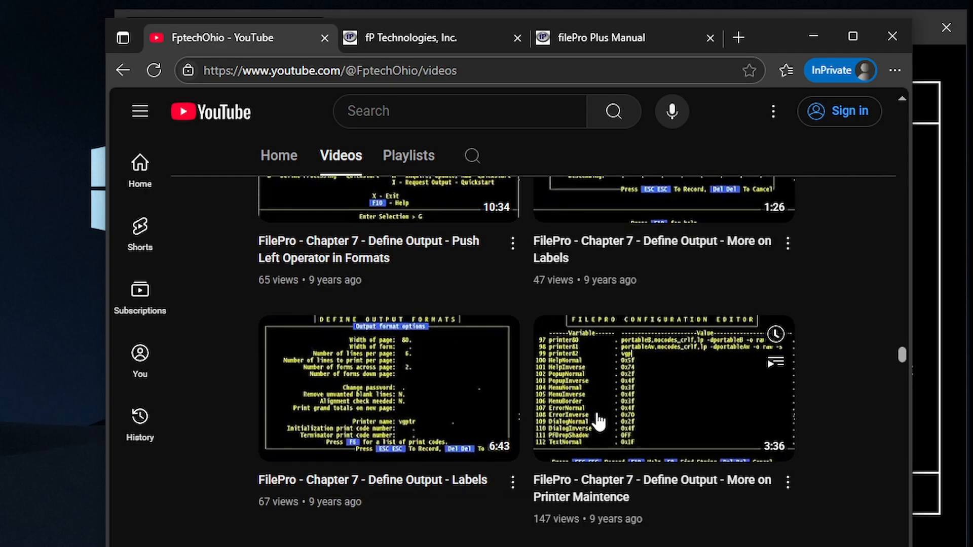
scroll(599, 420, "up", 6)
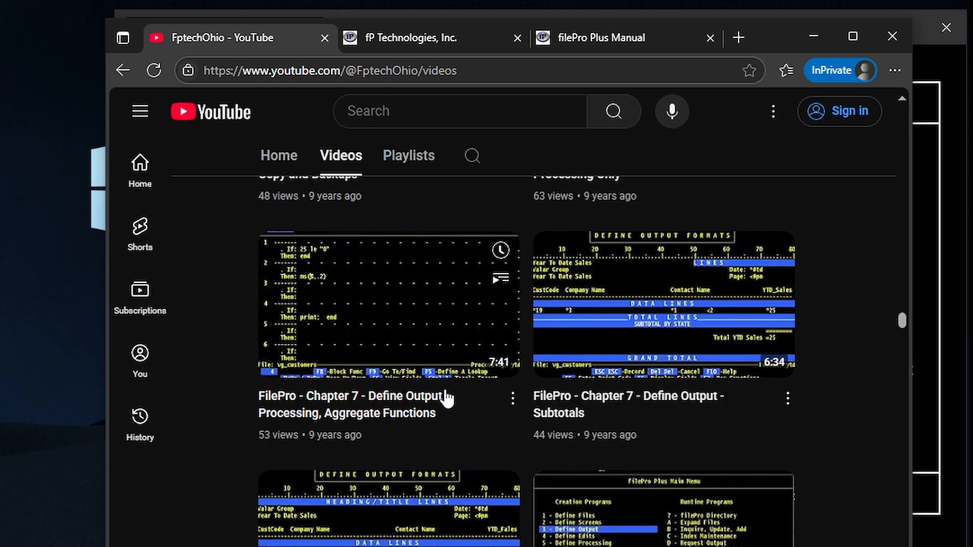
scroll(556, 383, "up", 5)
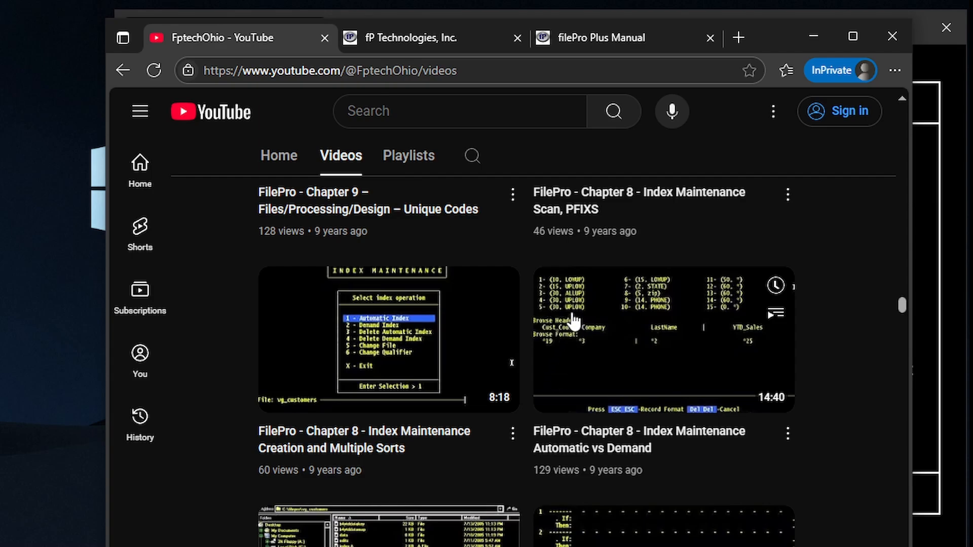
scroll(545, 253, "up", 10)
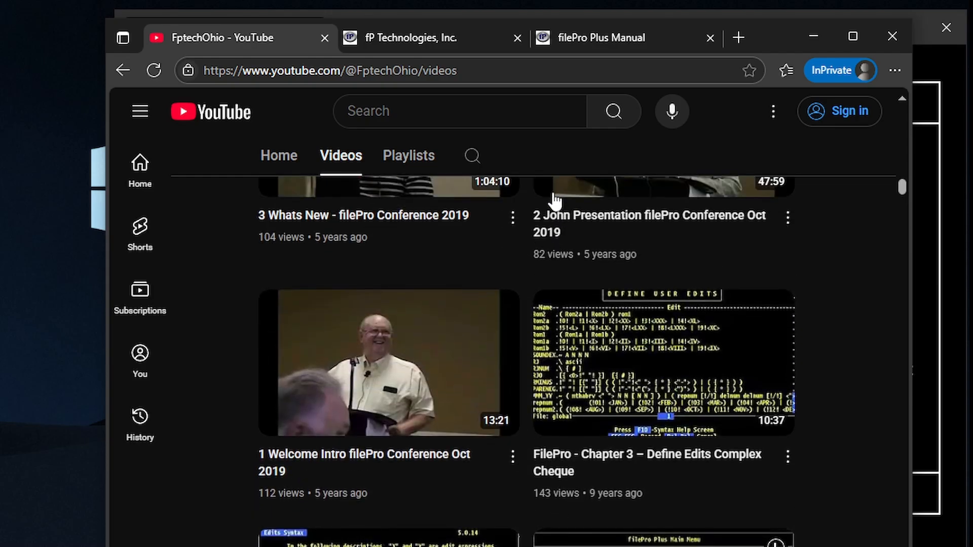
scroll(547, 211, "up", 3)
scroll(547, 223, "down", 15)
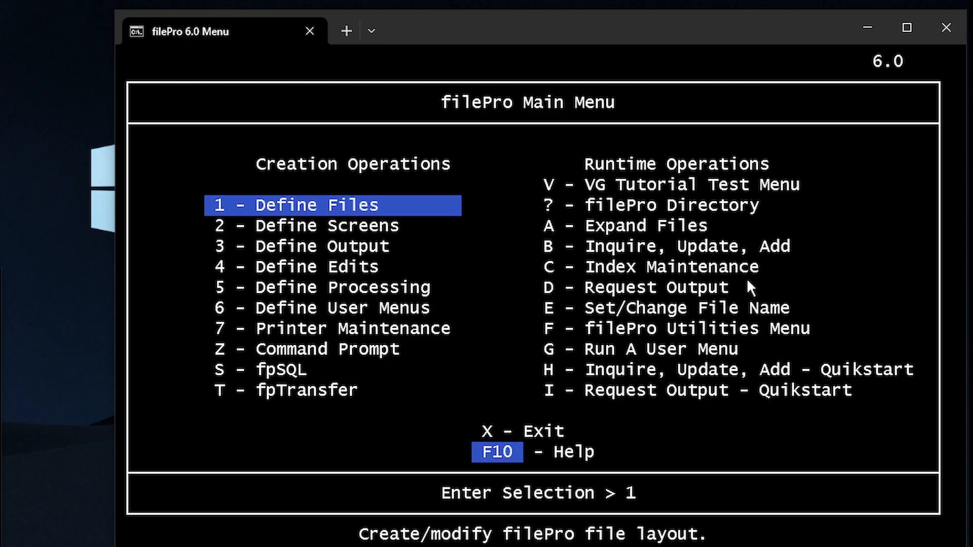
left_click_drag(565, 245, 796, 252)
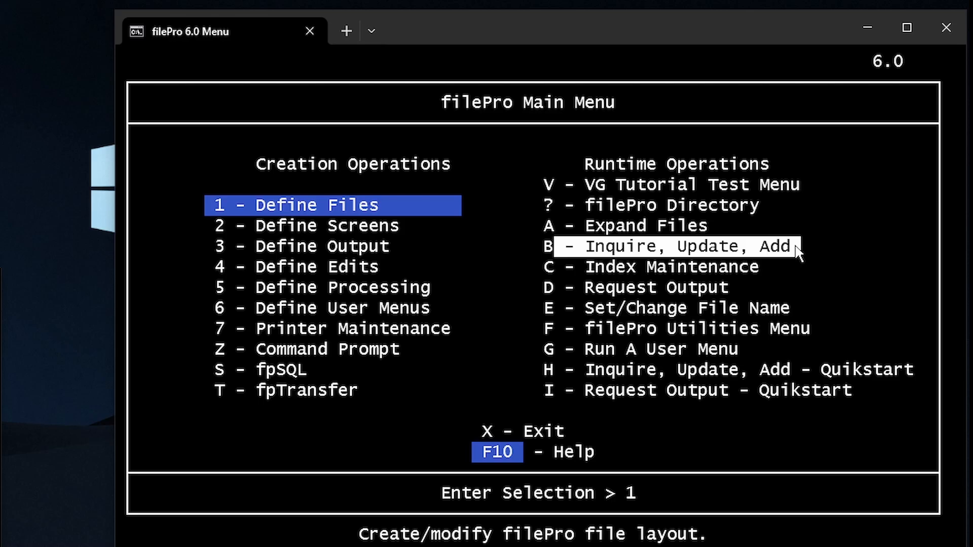
right_click(794, 246)
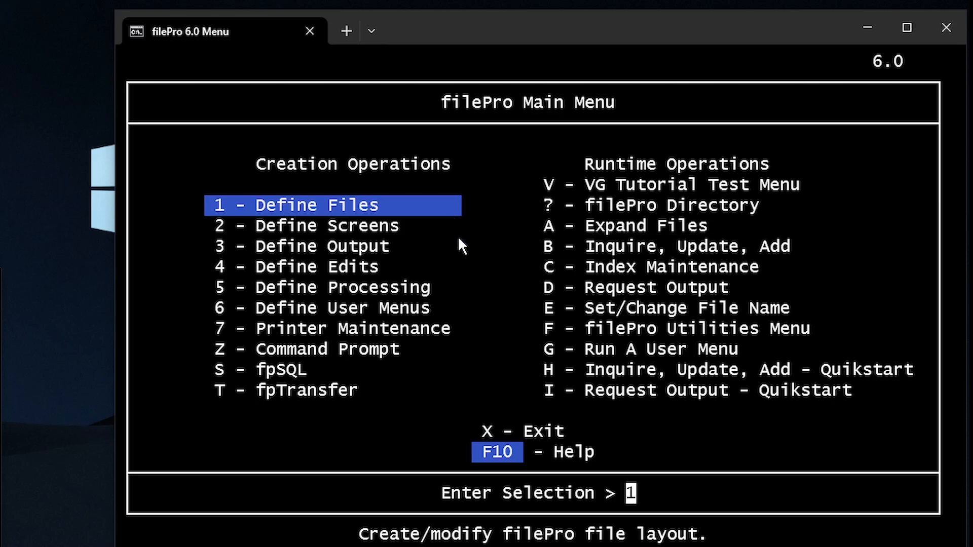
Step: Start Define Files and create a new filePro-type file named boutique_store with no creation password
key("Return")
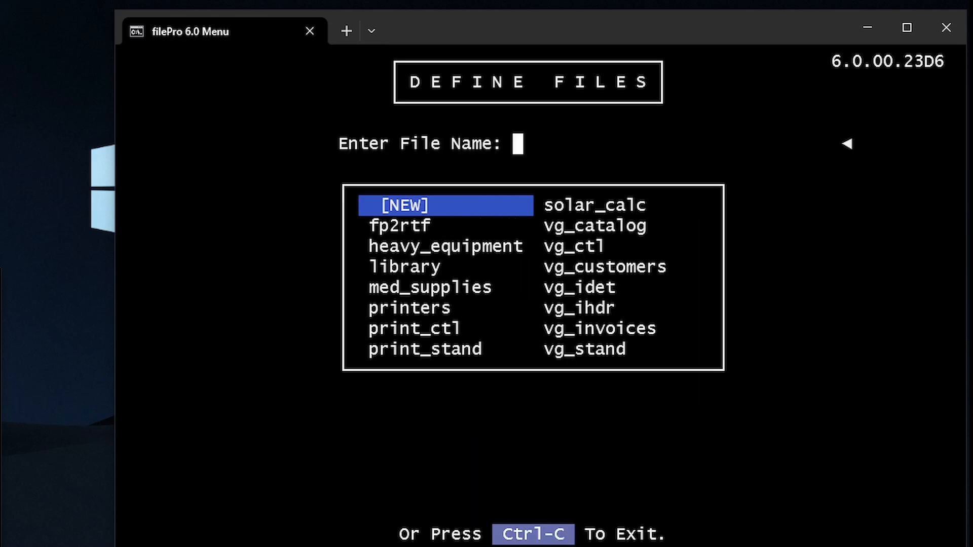
key("Return")
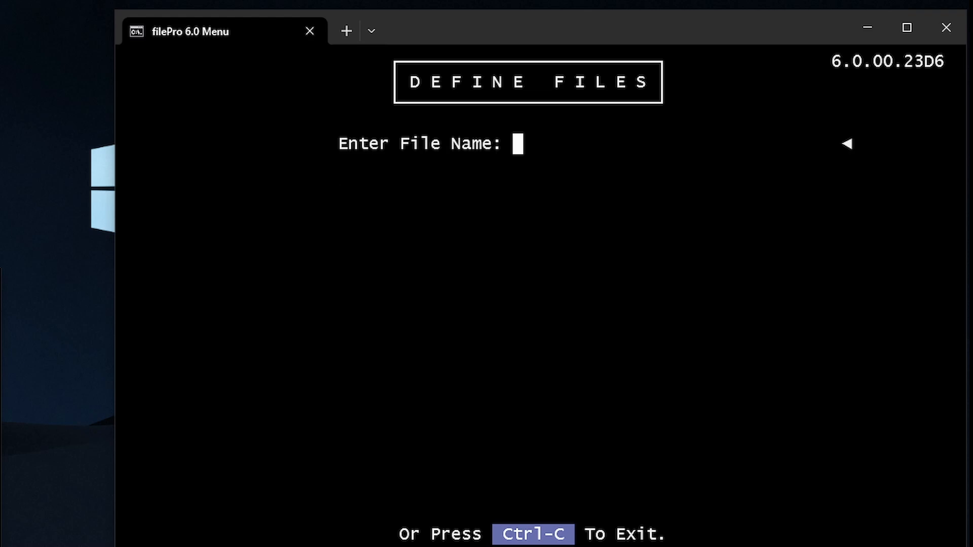
type("boutiq")
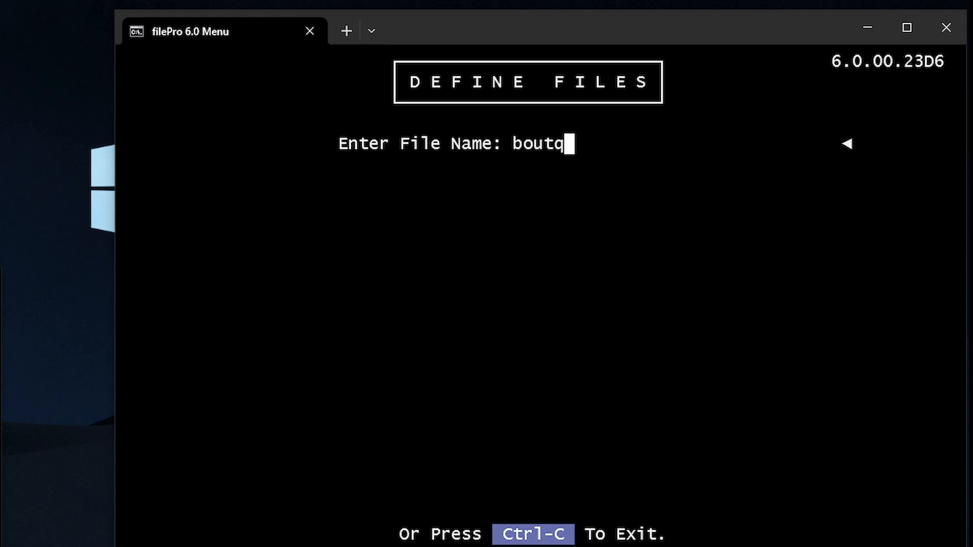
key("BackSpace")
type("ique_store")
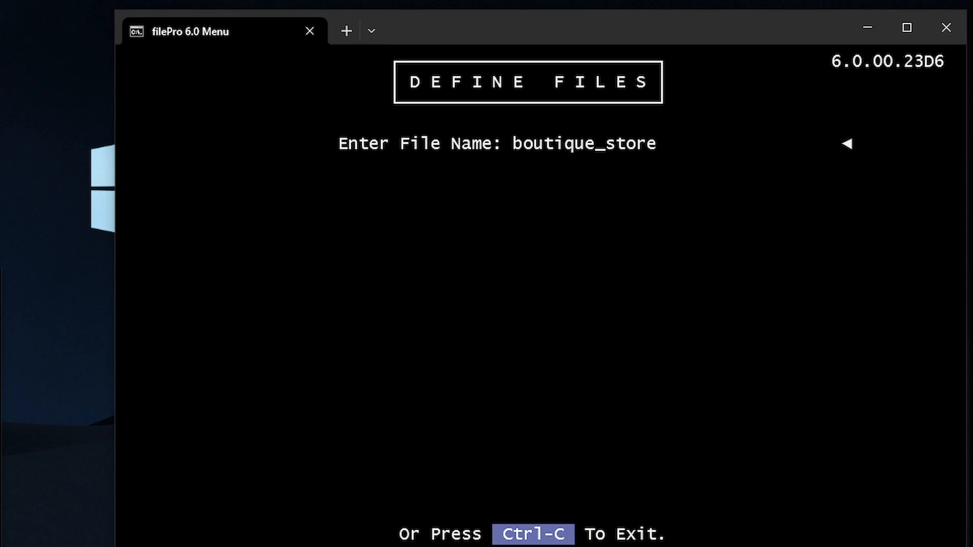
key("Return")
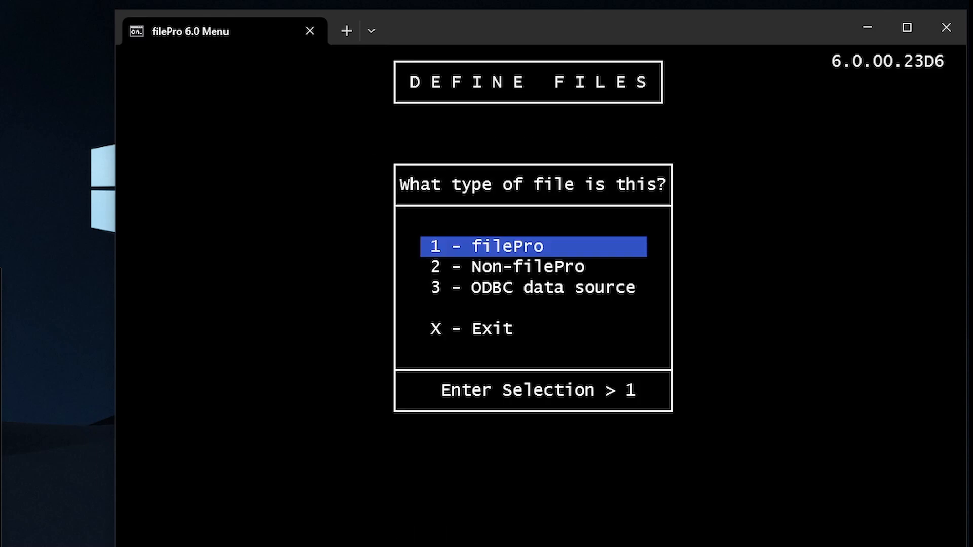
key("Return")
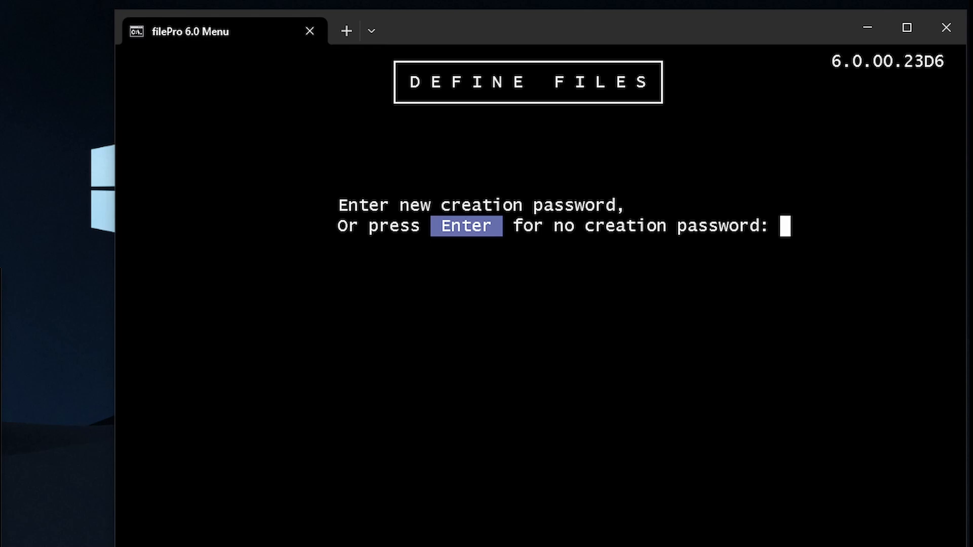
key("Return")
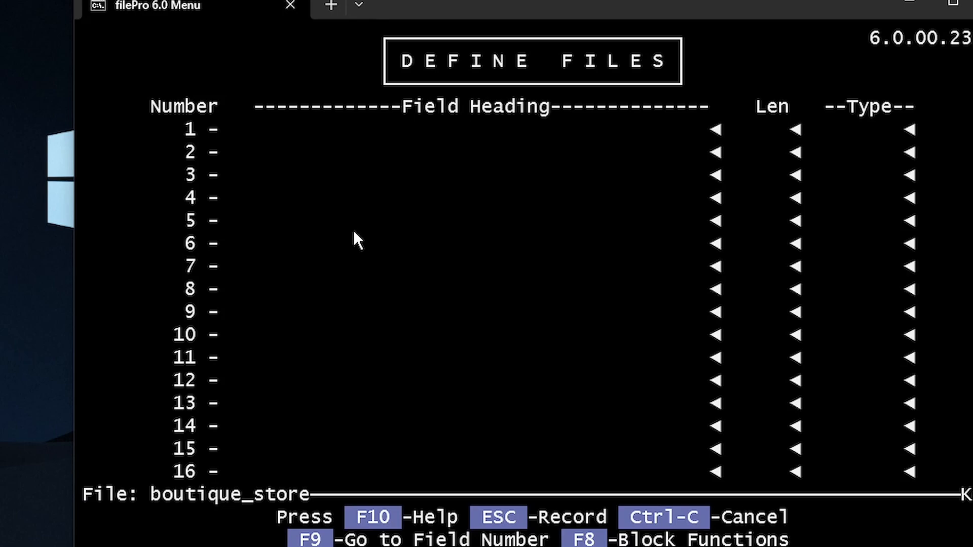
Step: Define field 1 with the heading Item_id, length 6 and type .0
type("Item_id")
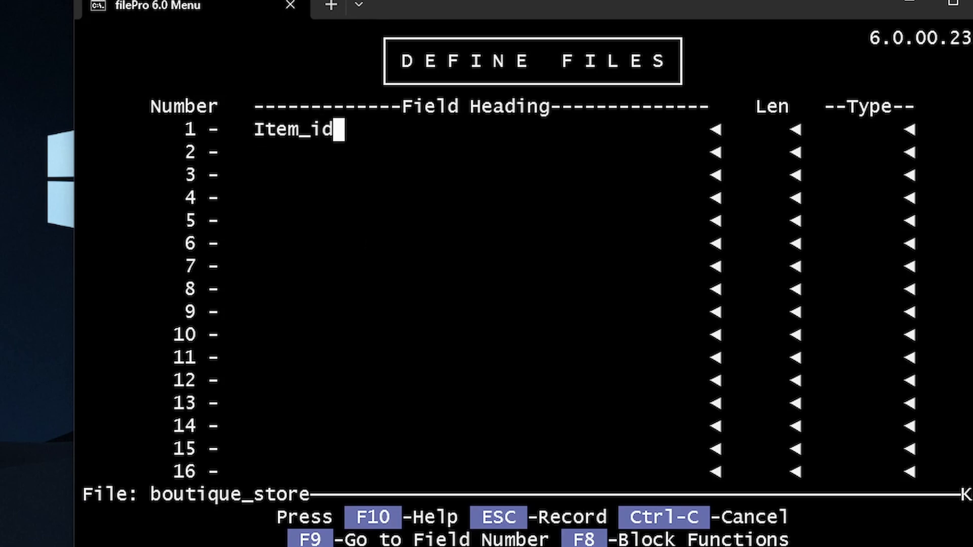
key("Return")
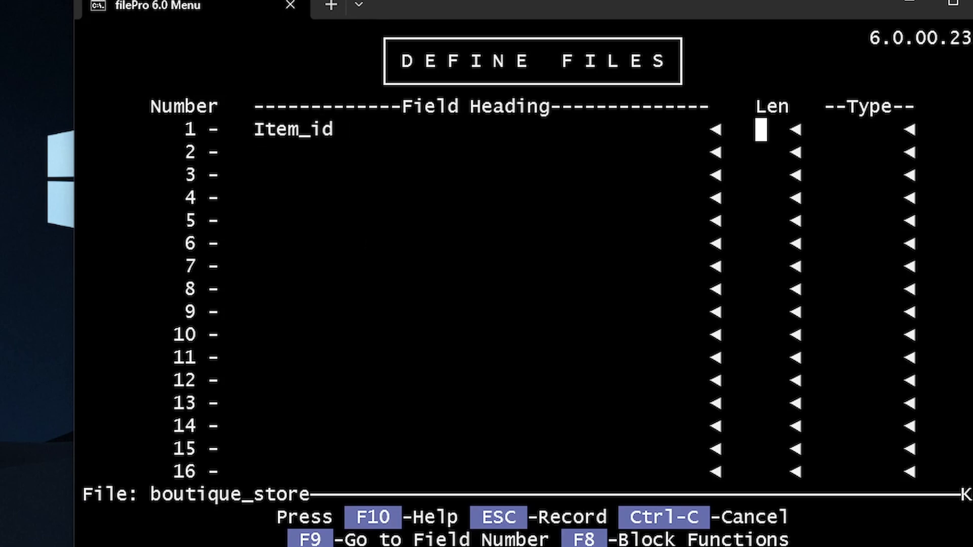
type("6")
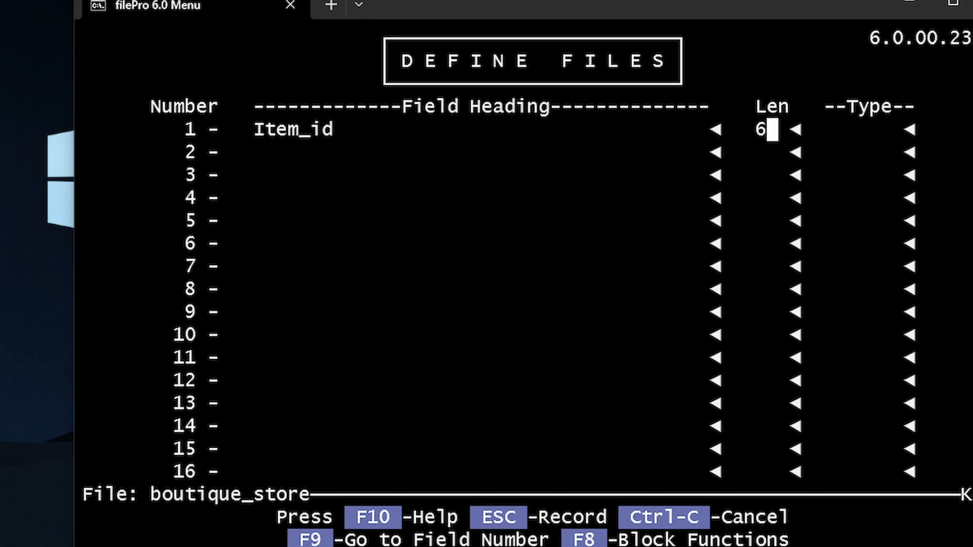
key("Return")
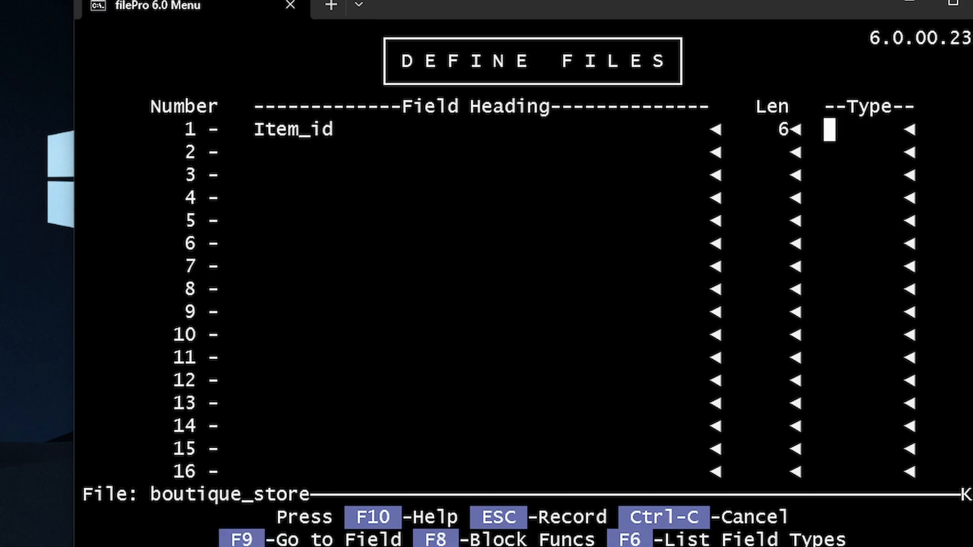
type(".0")
key("Return")
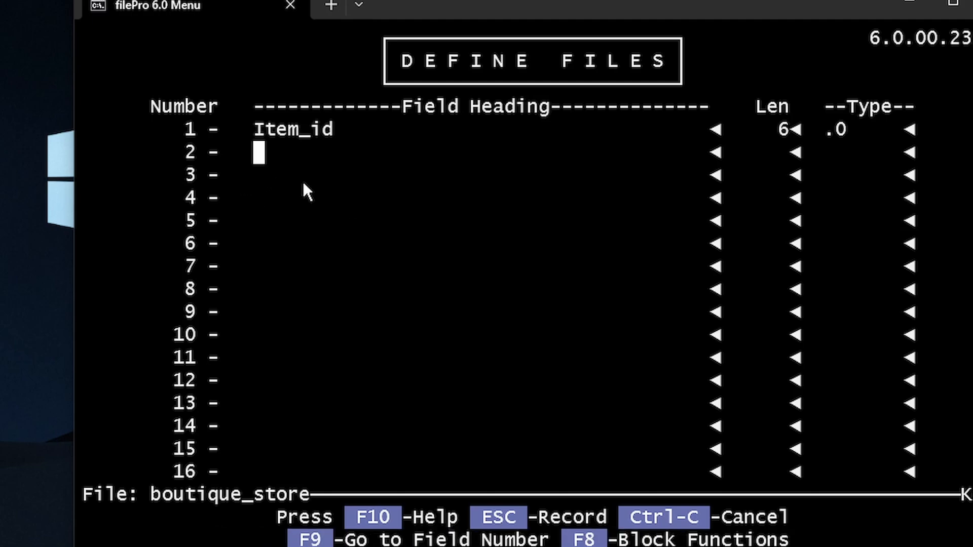
Step: Write the sample value 999999 in the field 2 heading and erase it again
type("99")
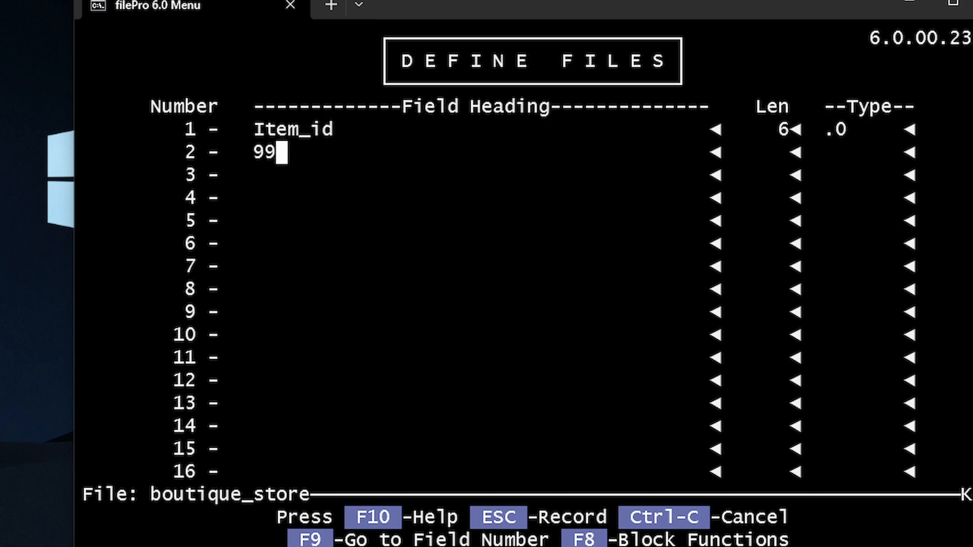
type("9999")
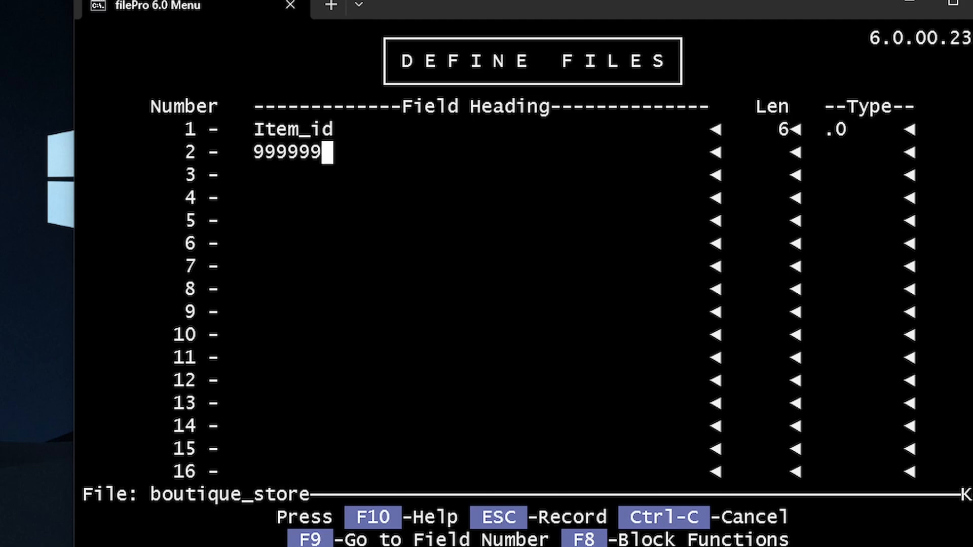
key("Left")
key("Right")
key("Left")
key("Left")
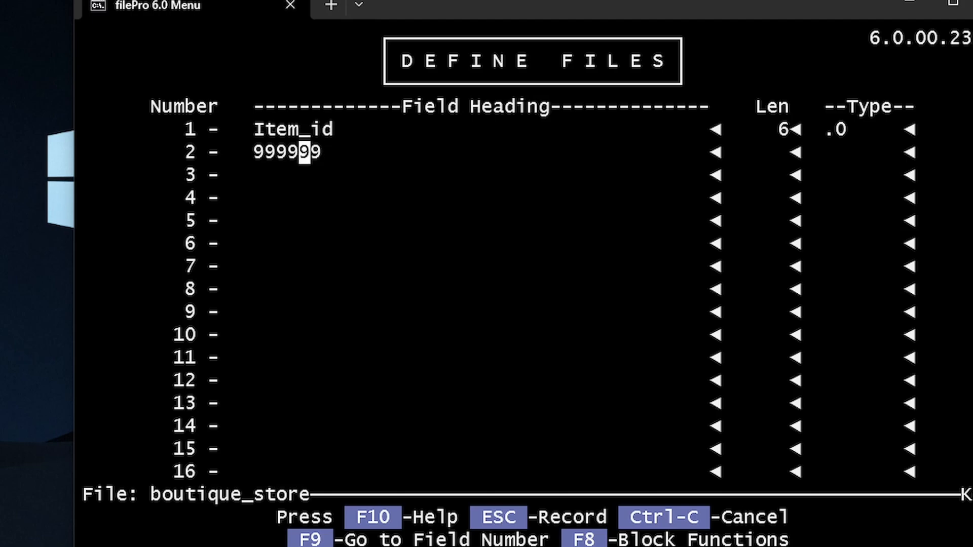
key("Left")
key("Left")
key("Left")
key("Left")
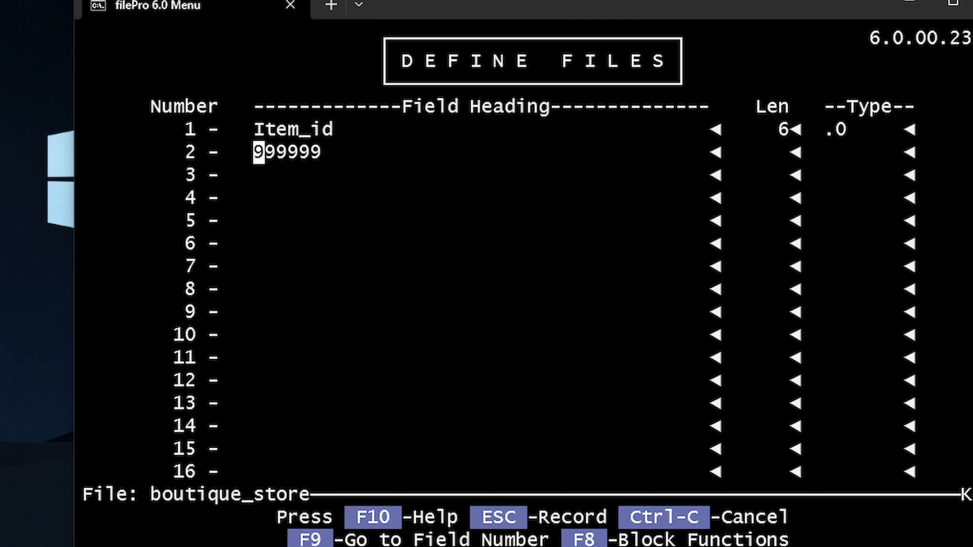
key("Delete")
key("Delete")
key("Delete")
key("Delete")
key("Delete")
key("Delete")
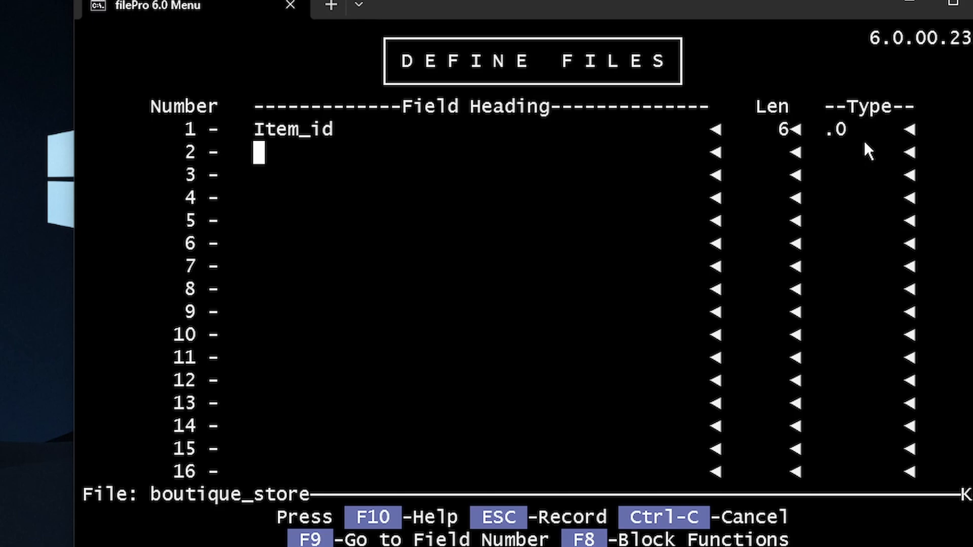
Step: Define field 2 with the heading Item_name, length 30 and type allup
type("Item_")
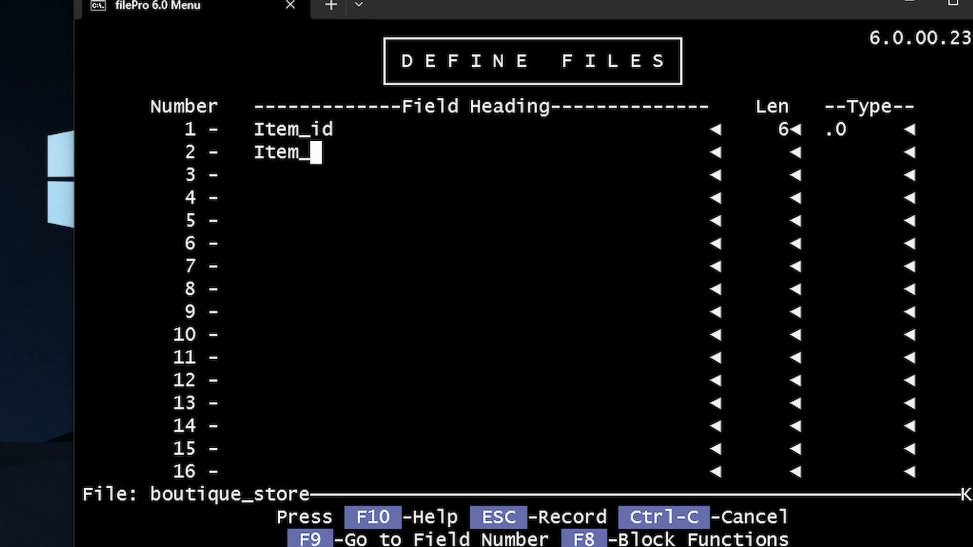
type("name")
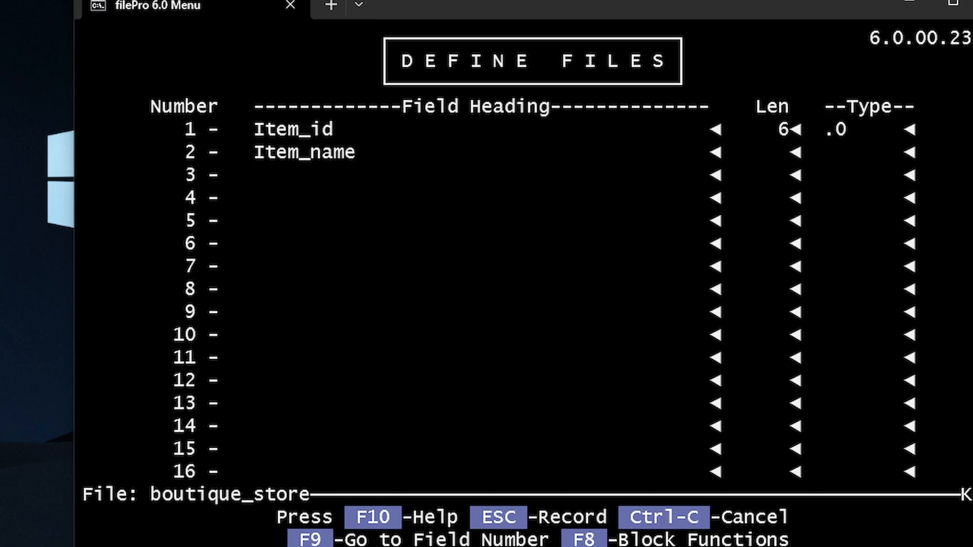
key("Return")
type("30")
key("Return")
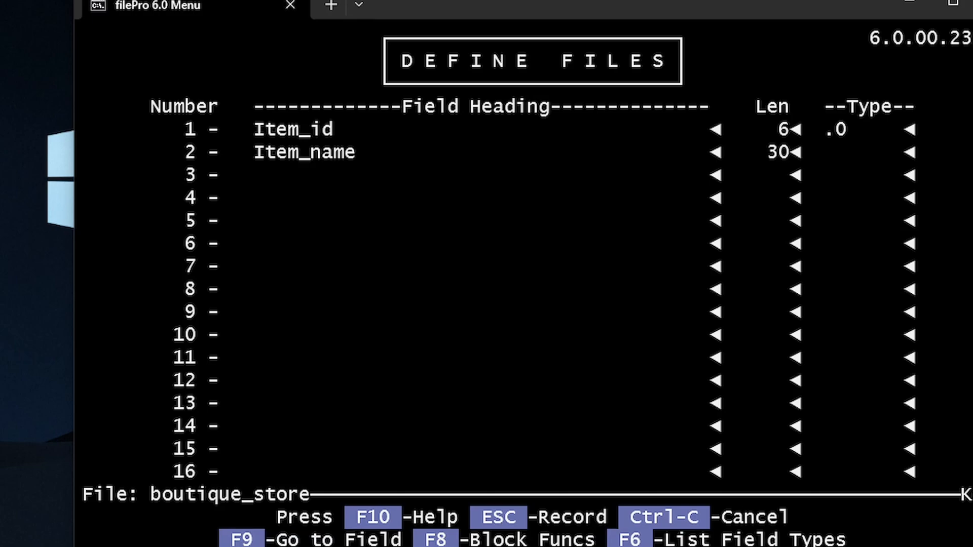
type("alltup")
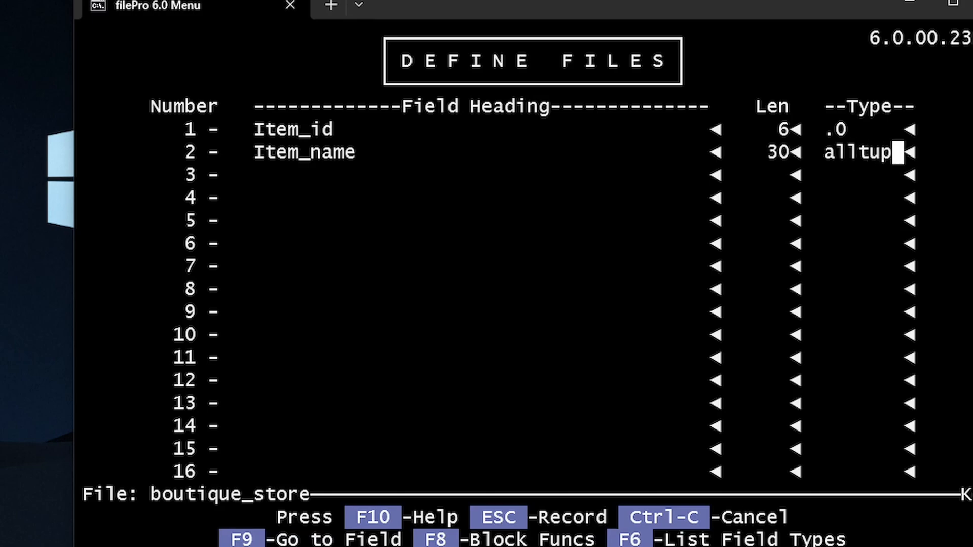
key("Left")
key("Left")
key("Left")
key("Delete")
key("Right")
key("Right")
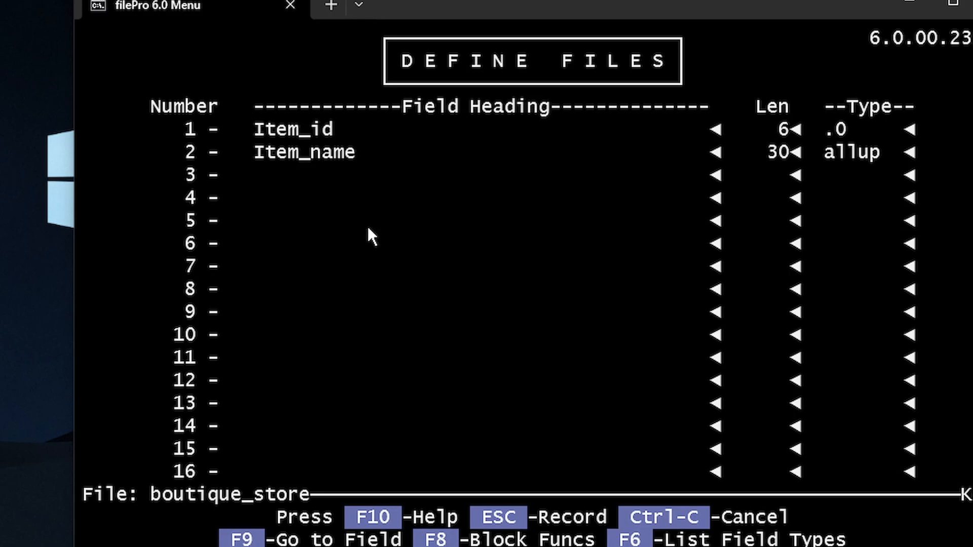
left_click_drag(247, 150, 409, 156)
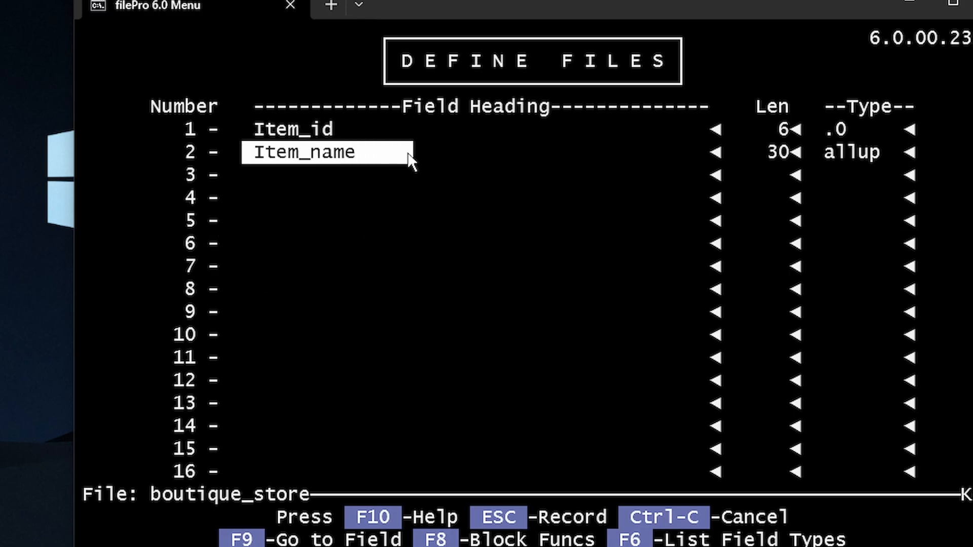
left_click(380, 162)
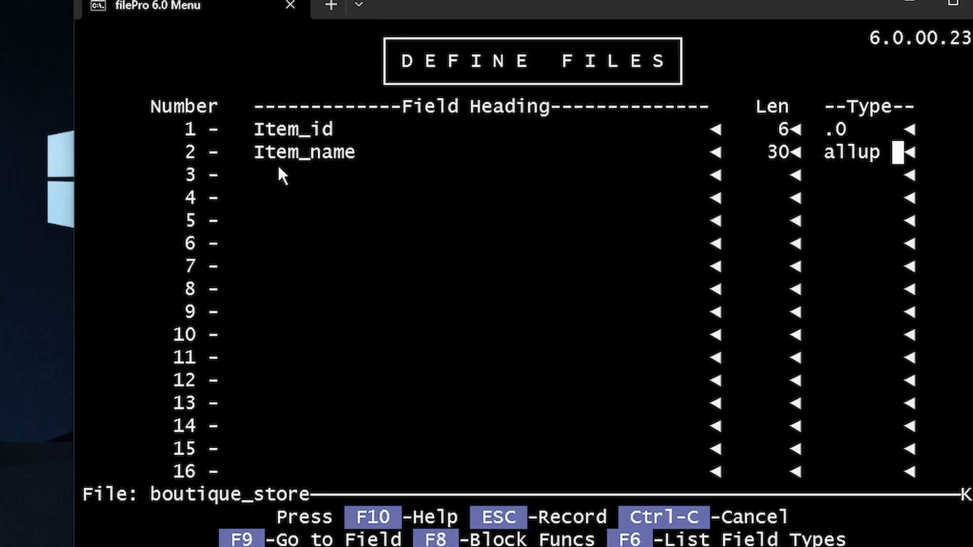
Step: Write the sample text floral dress in the field 3 heading and return to its beginning
key("Return")
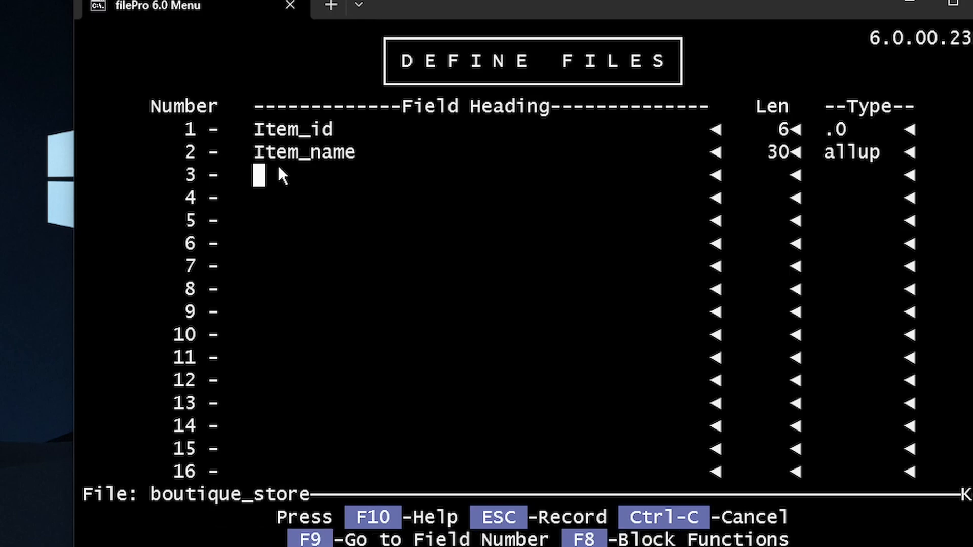
type("floral dress")
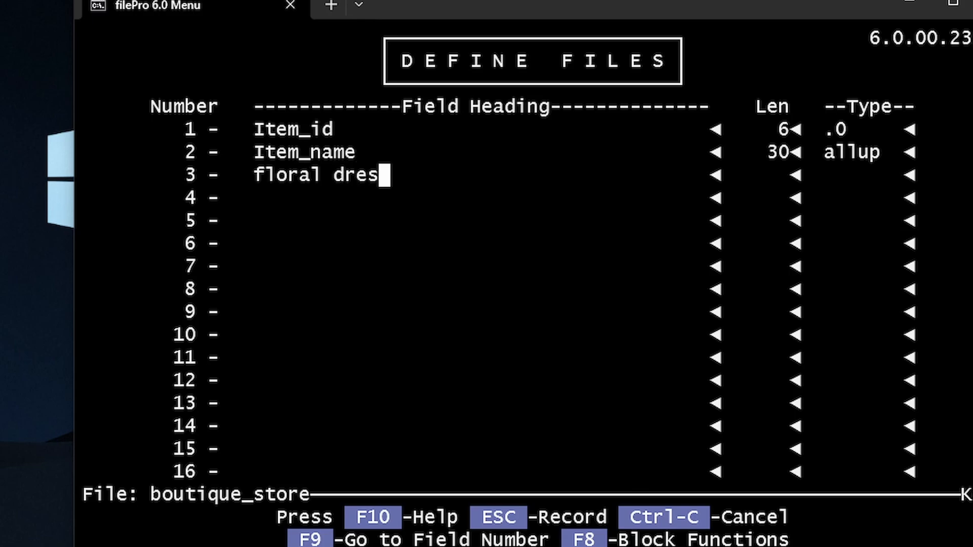
key("Left")
key("Left")
key("Left")
key("Left")
key("Left")
key("Left")
key("Left")
key("Left")
key("Left")
key("Left")
key("Left")
key("Left")
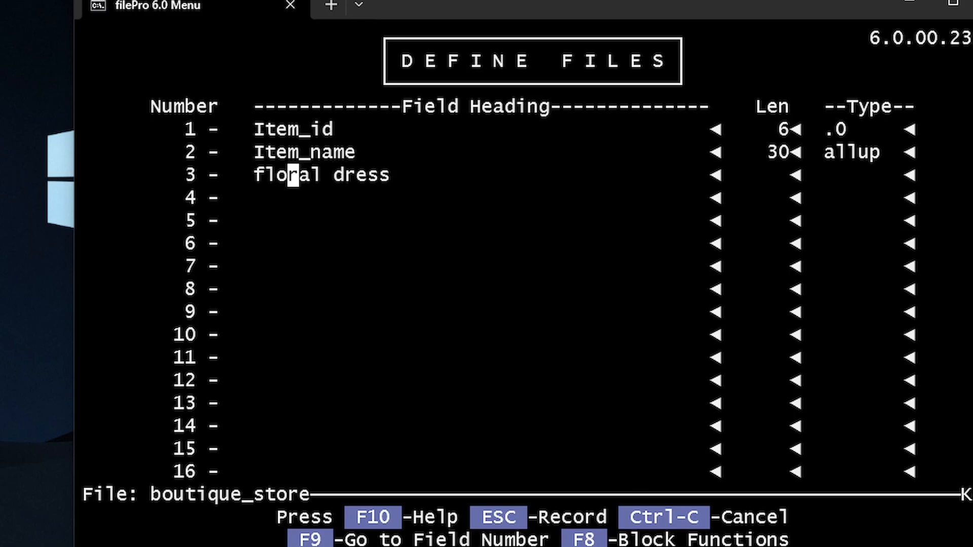
Step: Overwrite the sample text in the field 3 heading with FLORAL DRESS and erase it again
type("FLORAL D")
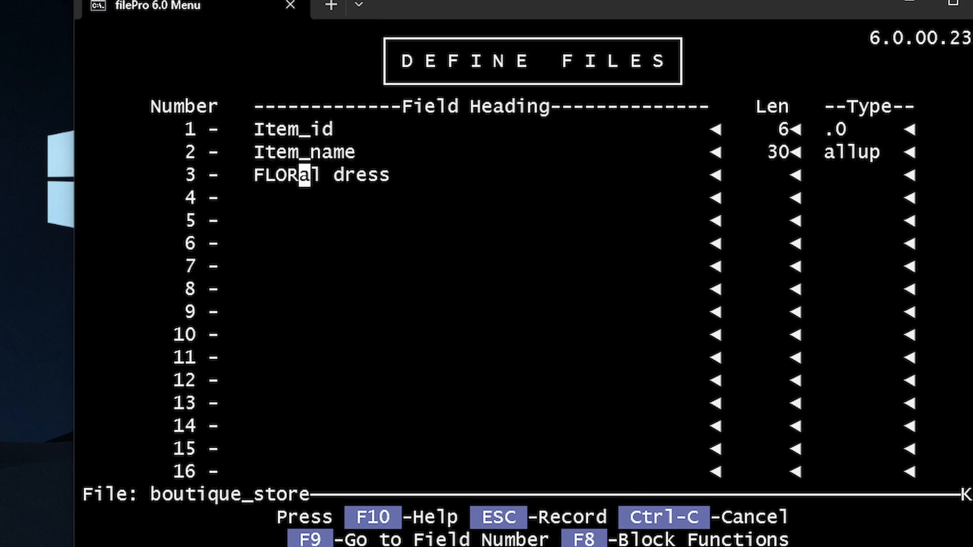
type("RE")
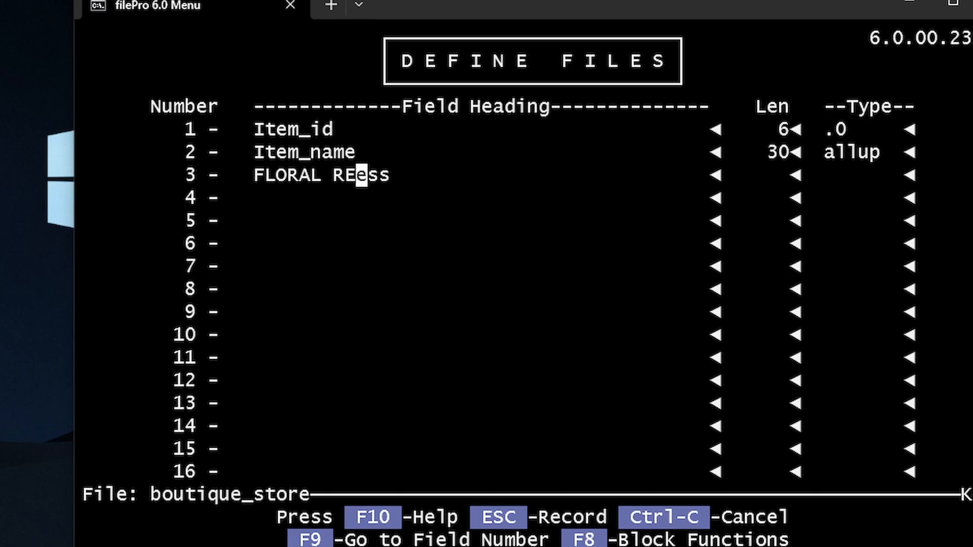
type("SS")
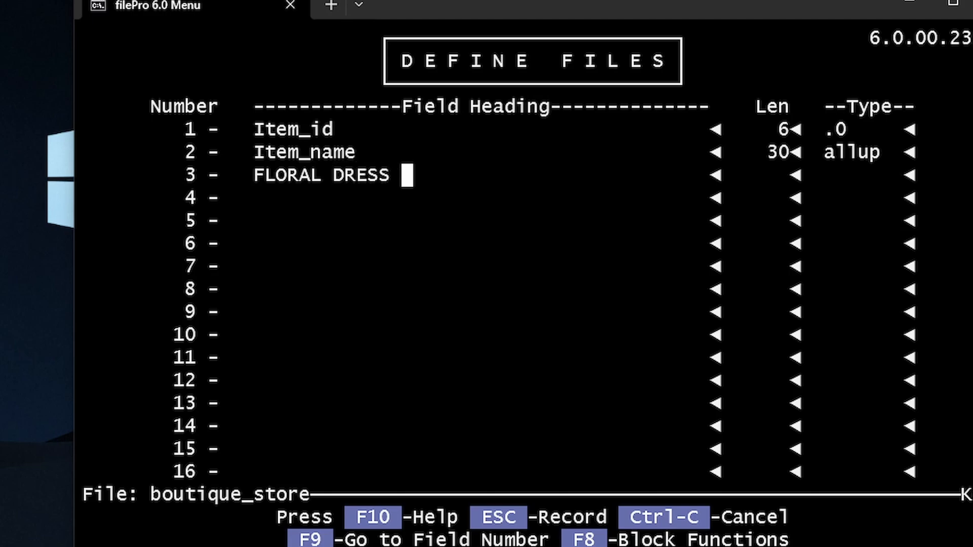
key("Left")
key("Left")
key("Left")
key("Left")
key("Left")
key("Left")
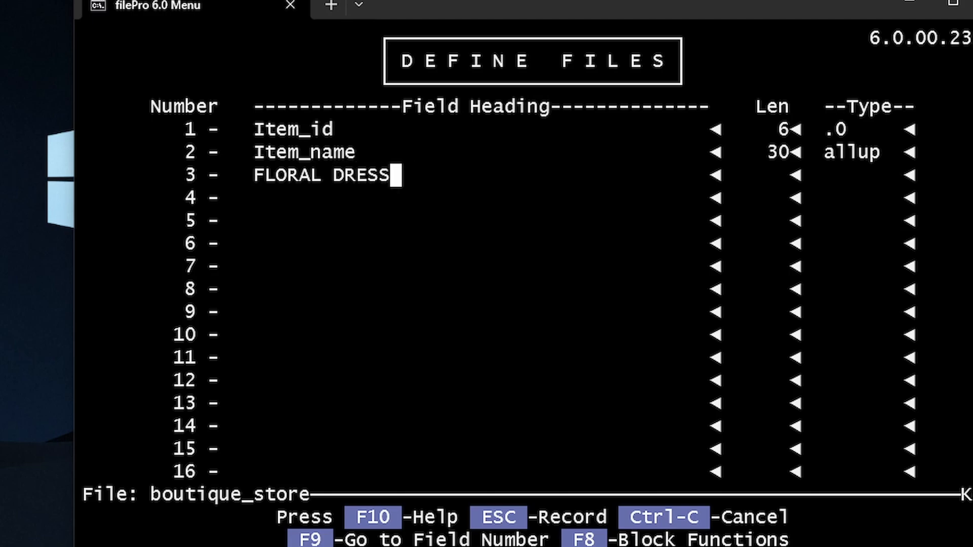
key("Left")
key("Left")
key("Left")
key("Left")
key("Left")
key("Left")
key("Left")
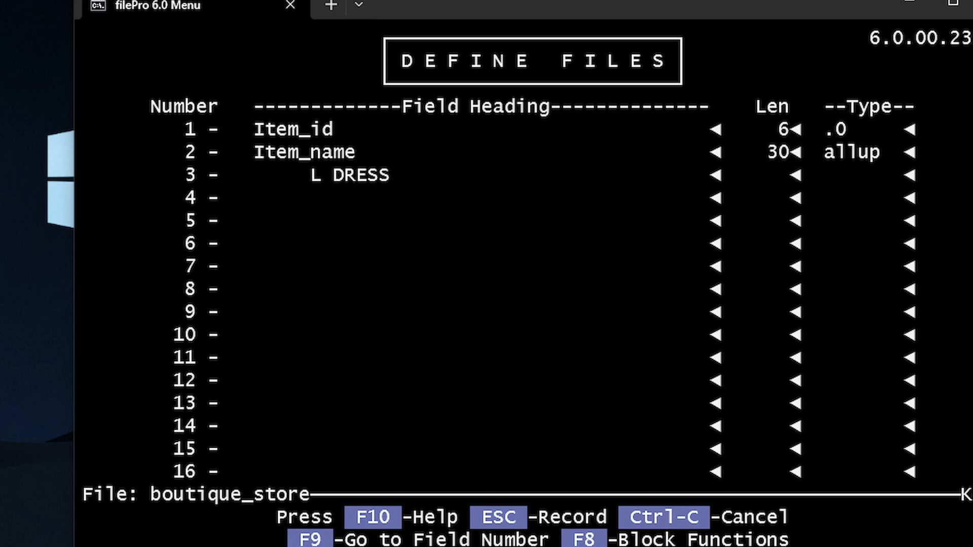
Step: Revisit the Item_id field's type setting and return to the empty field 3 heading
key("Up")
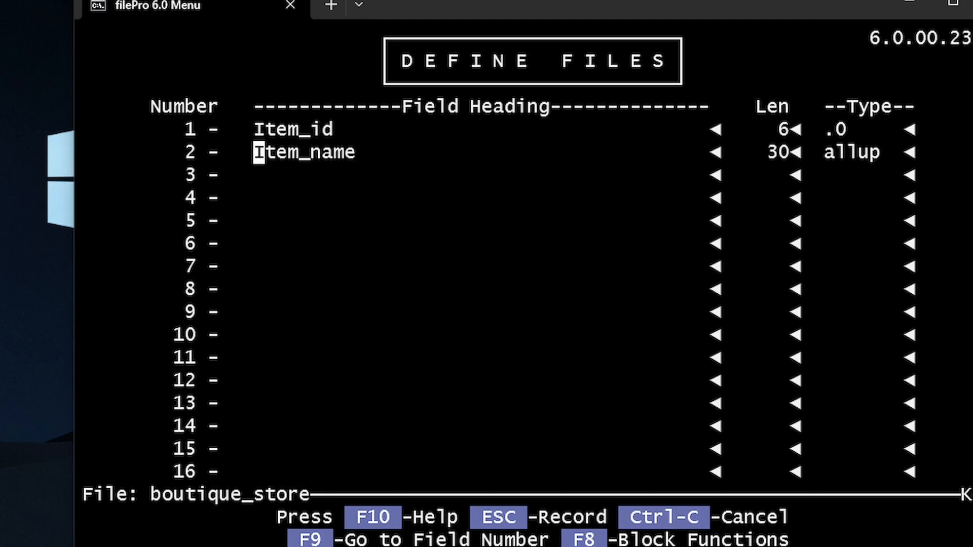
key("Up")
key("Down")
key("Up")
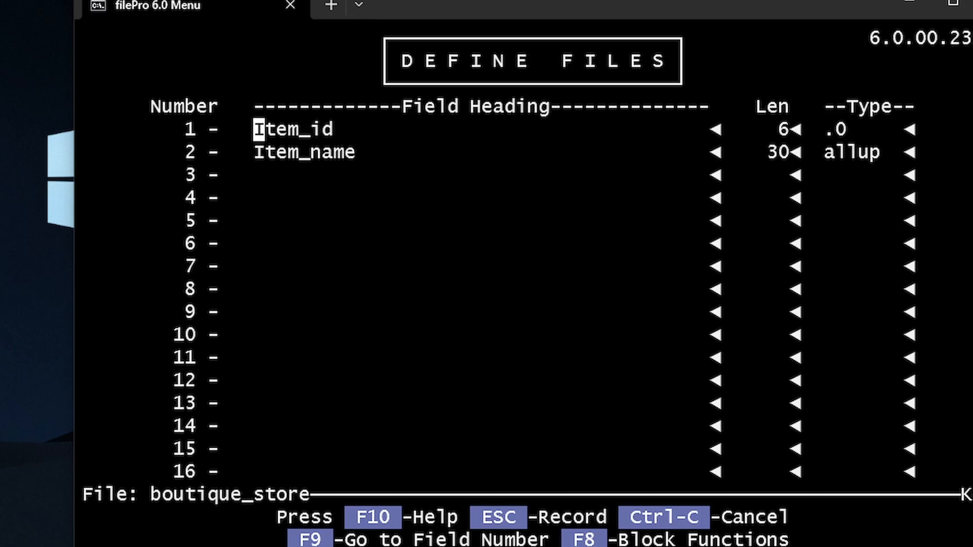
key("Return")
key("Return")
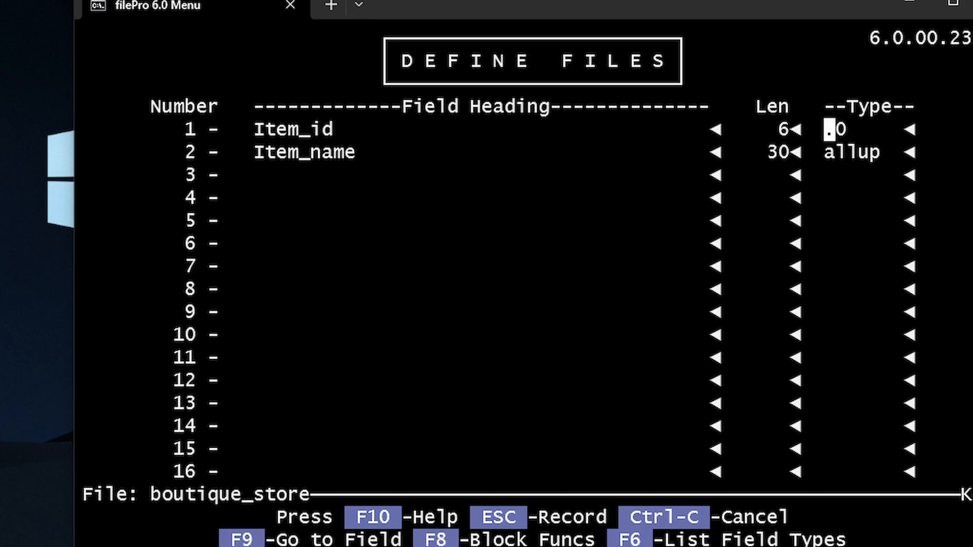
key("Return")
key("Return")
key("Return")
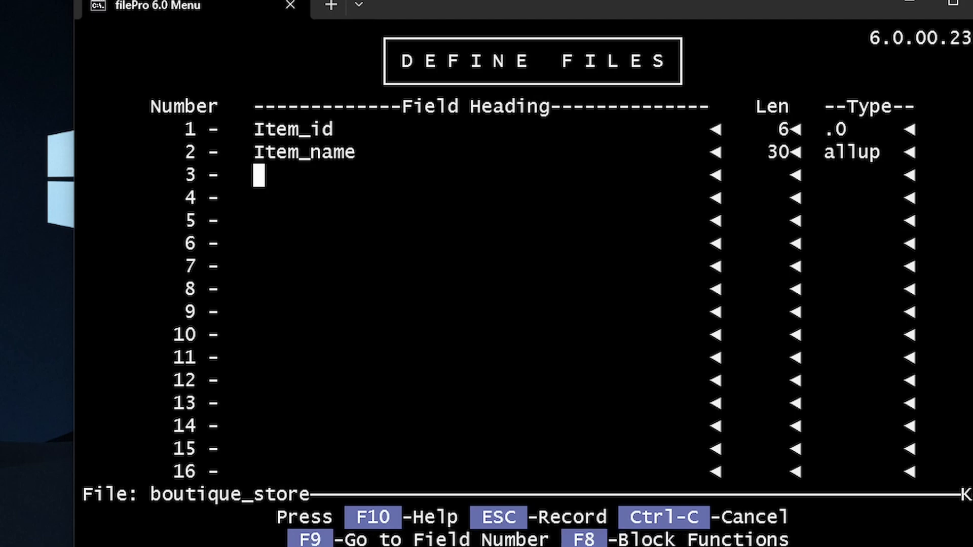
Step: Write the sample value 12.0 in the field 3 heading and overwrite it with 1234
type("12.0")
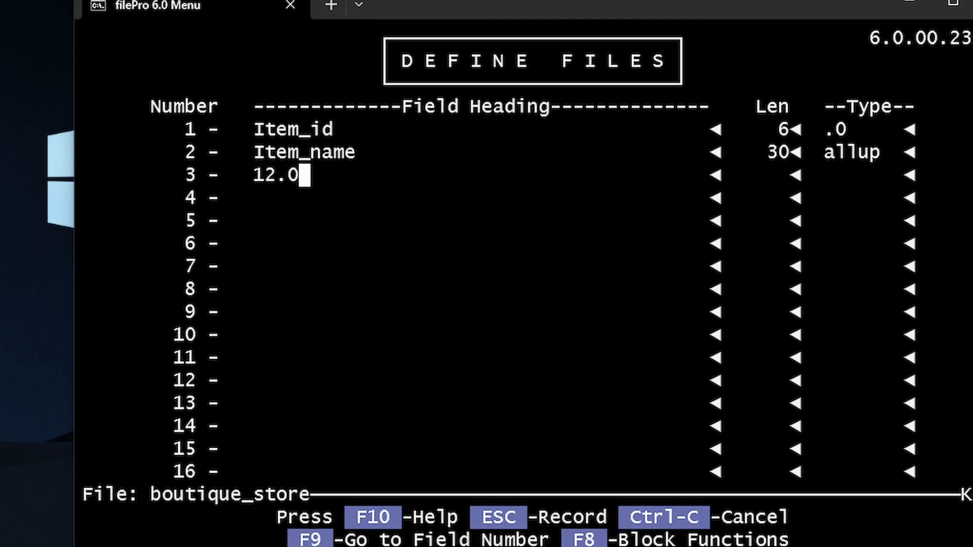
key("Left")
key("Left")
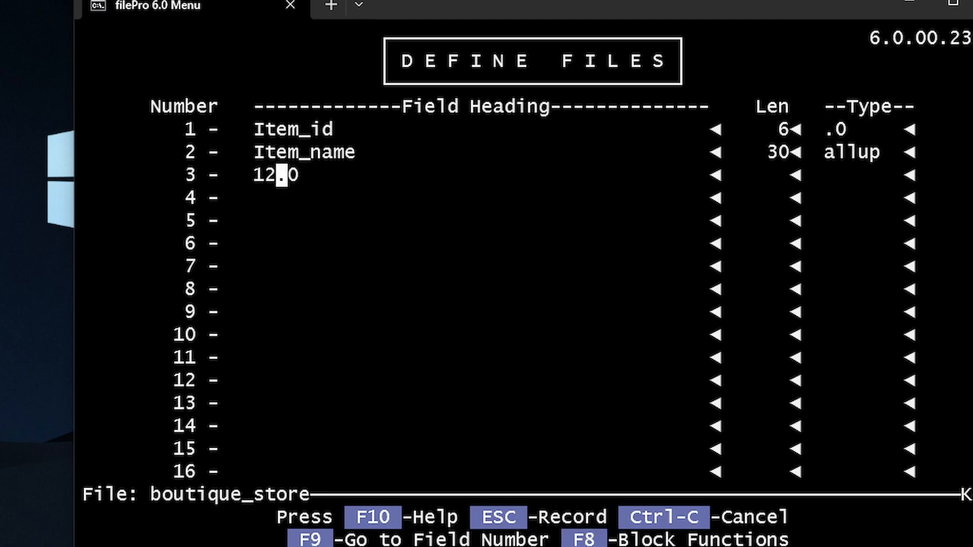
key("Left")
key("Left")
type("34")
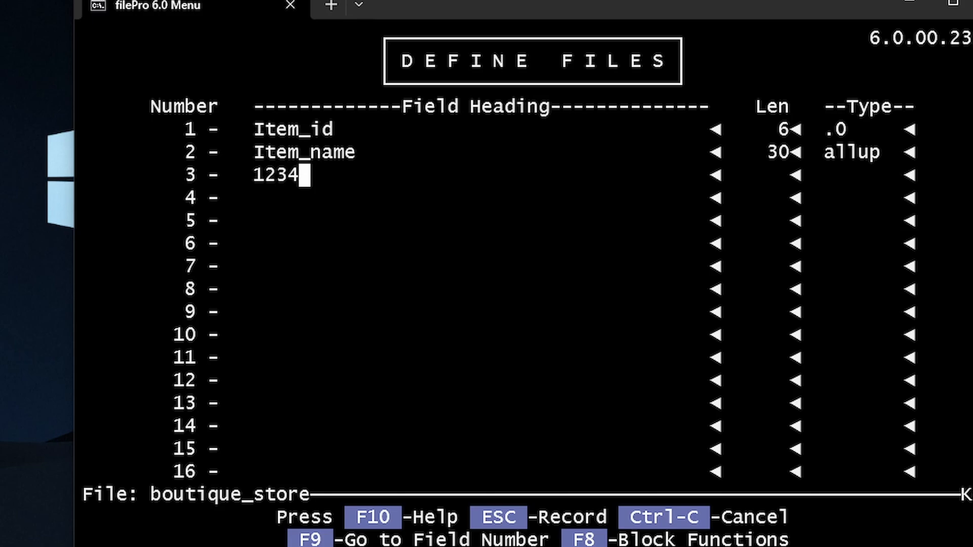
Step: Erase the sample number from the field 3 heading
key("Left")
key("Left")
key("Left")
key("Left")
key("Delete")
key("Delete")
key("Delete")
key("Delete")
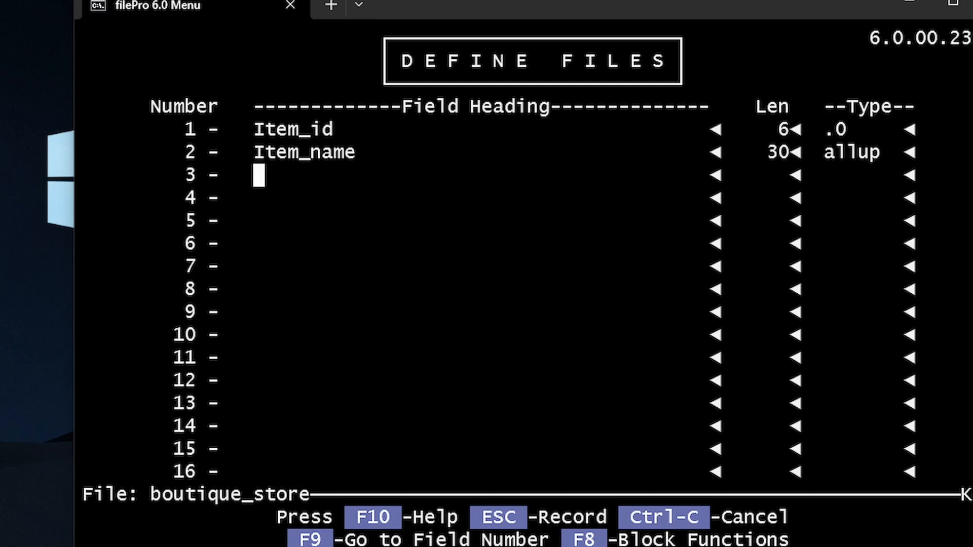
Step: View the Define Files help for field 3's type entry and close it again
key("Return")
key("Return")
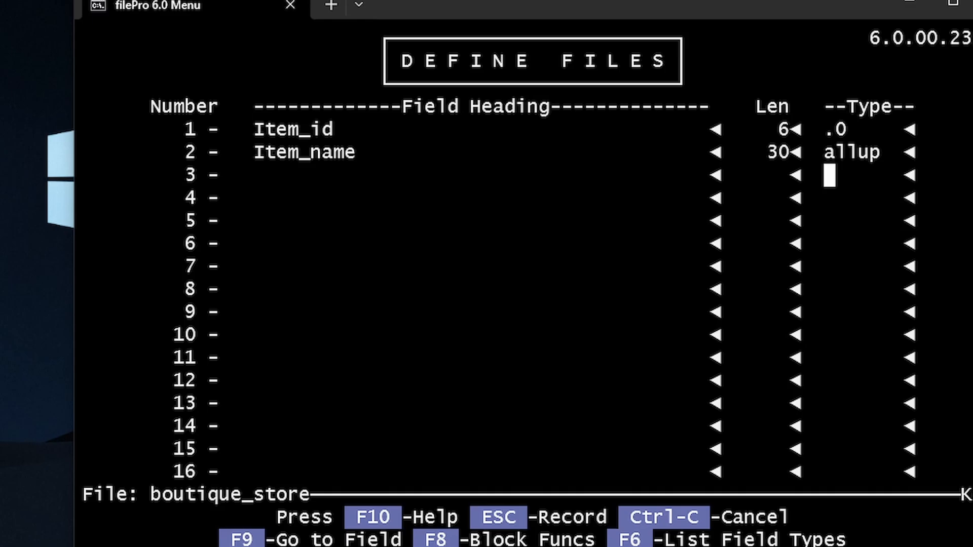
key("F10")
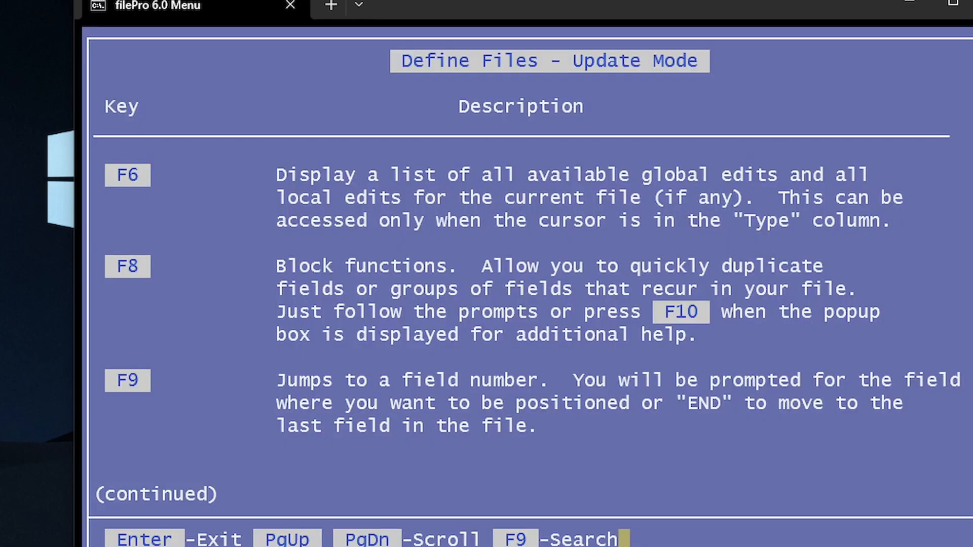
key("Return")
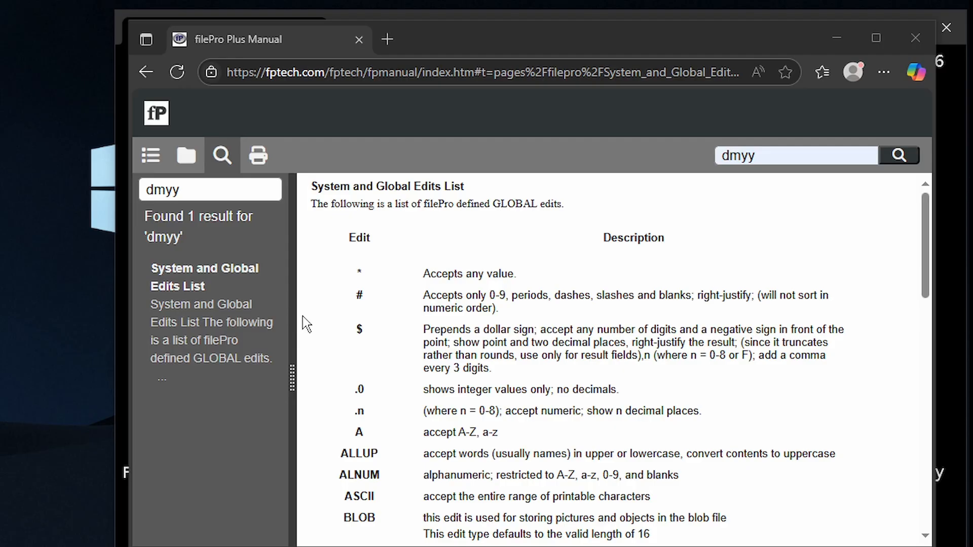
Step: Look through the System and Global Edits List in the online filePro Plus Manual for the available field types
scroll(458, 319, "down", 5)
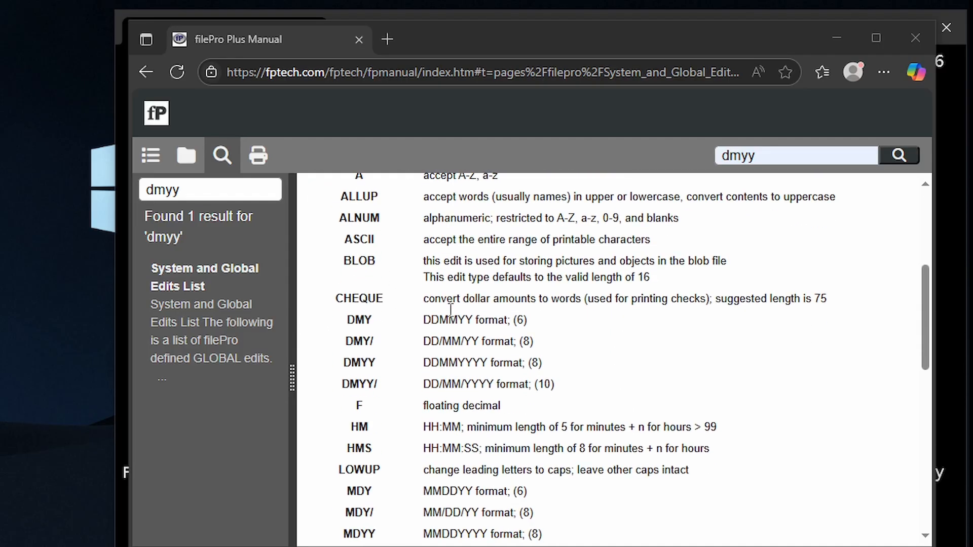
scroll(451, 309, "up", 5)
scroll(450, 309, "down", 9)
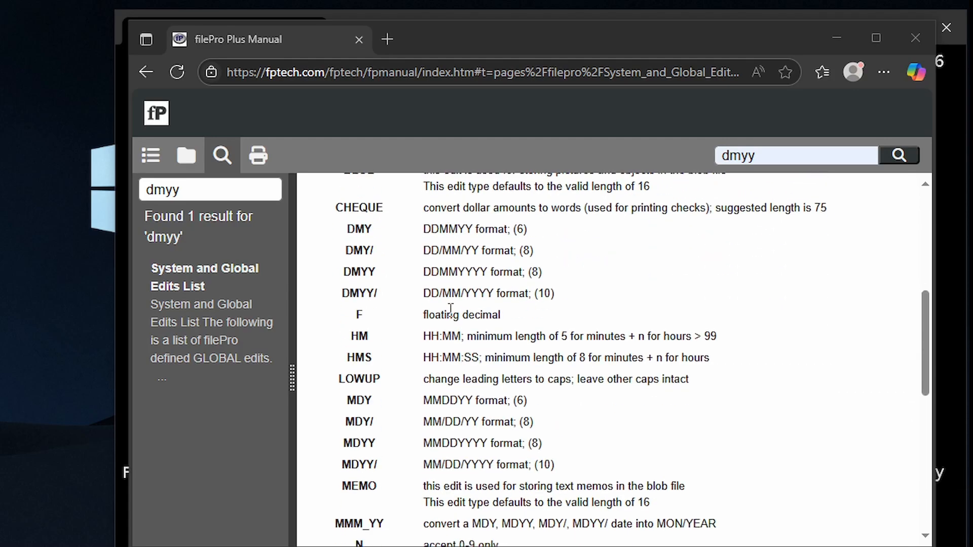
scroll(450, 309, "down", 7)
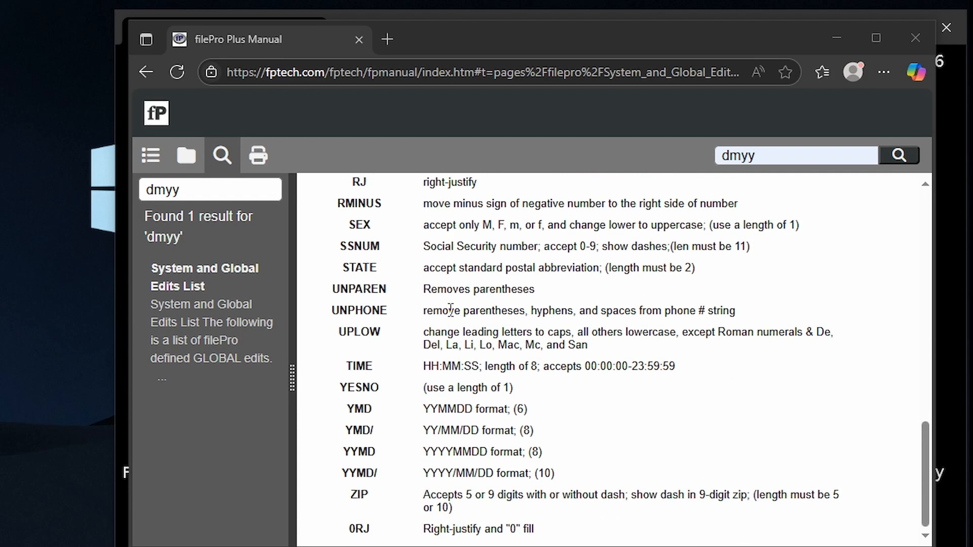
scroll(439, 304, "up", 3)
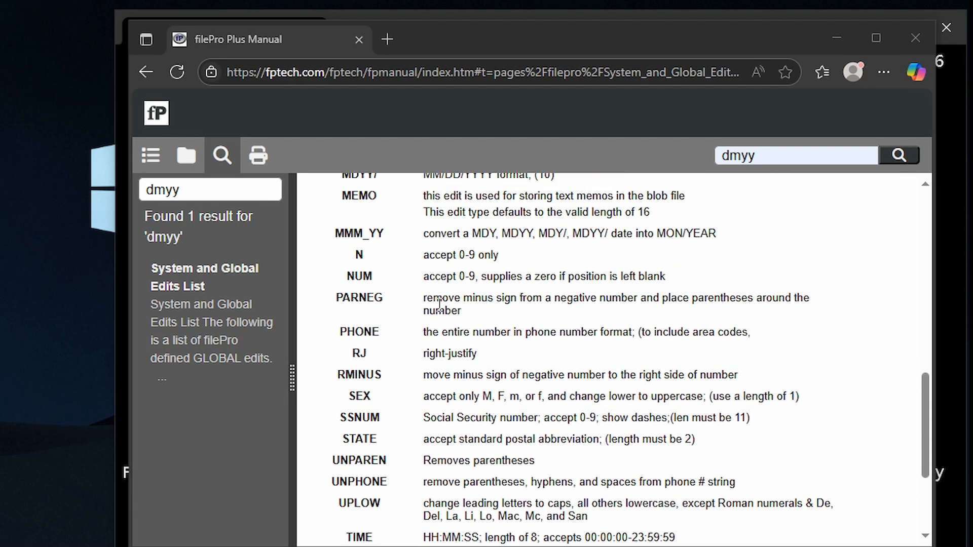
scroll(439, 303, "down", 3)
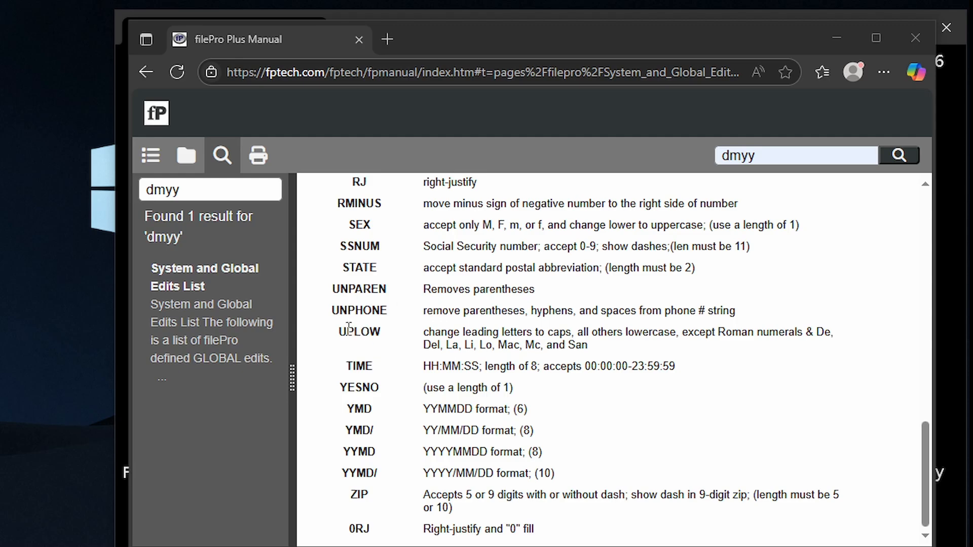
Step: Examine the UPLOW, YMD and YMD/ descriptions in the edits list and return to the start of the page
left_click_drag(332, 332, 635, 350)
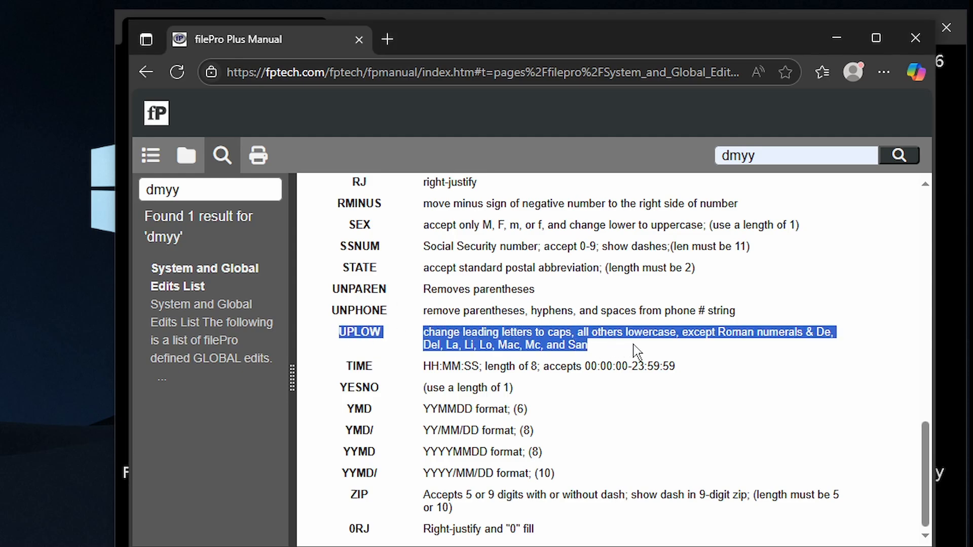
left_click(552, 360)
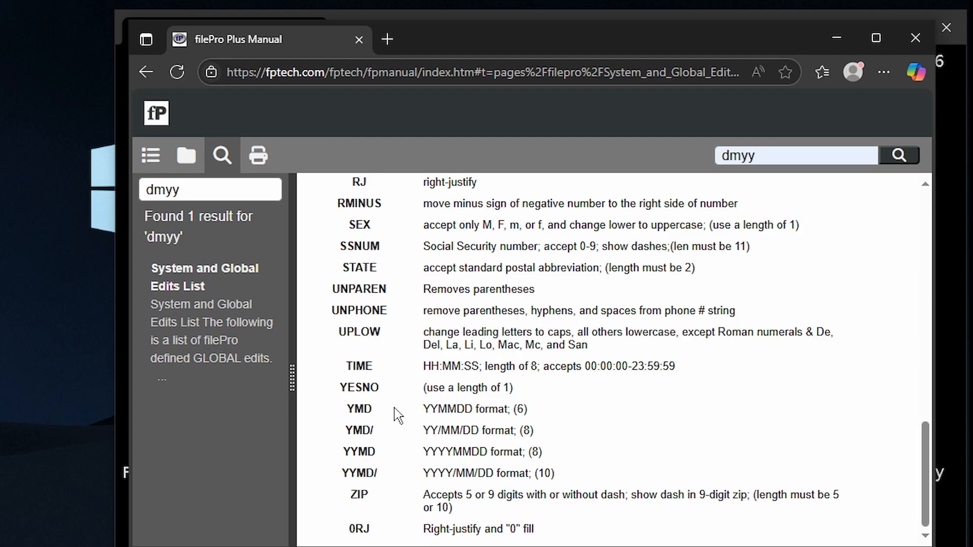
left_click_drag(388, 410, 533, 408)
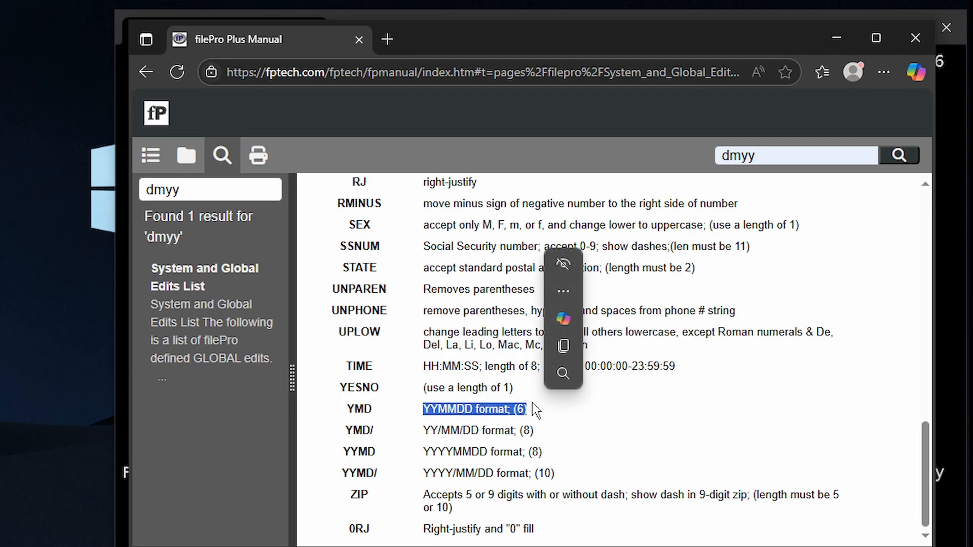
left_click(433, 413)
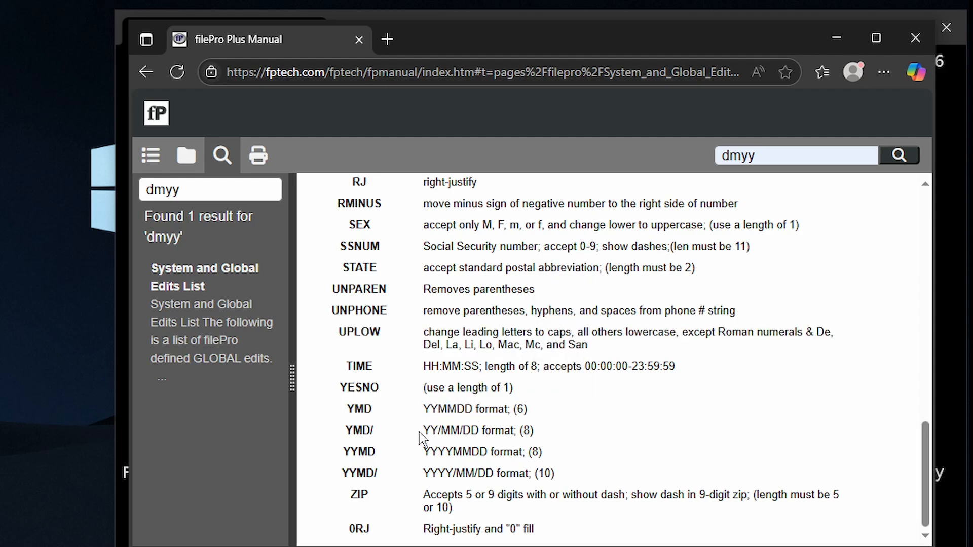
left_click_drag(421, 437, 546, 436)
left_click(513, 431)
scroll(465, 433, "up", 15)
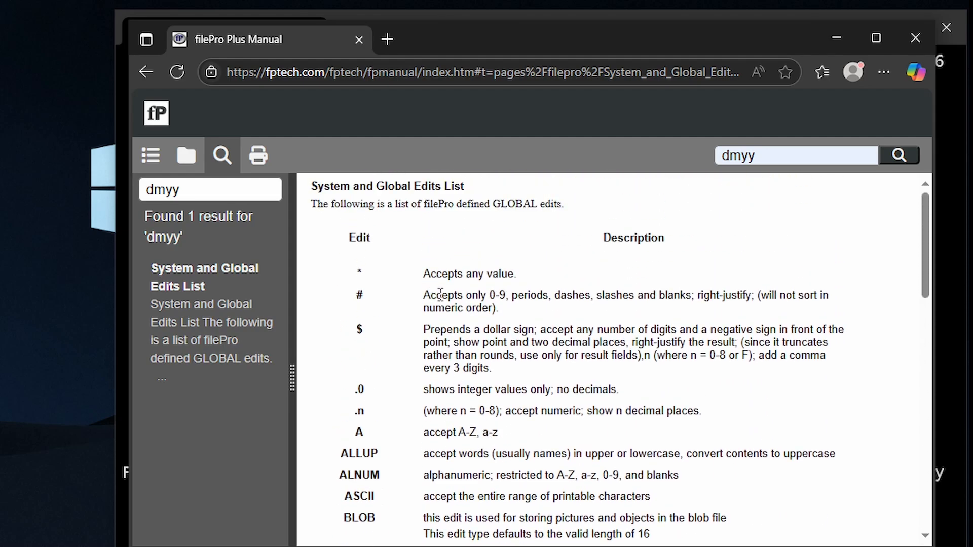
Step: Switch back to the filePro field definitions and briefly highlight the Unit_cost field's row
key("alt+Tab")
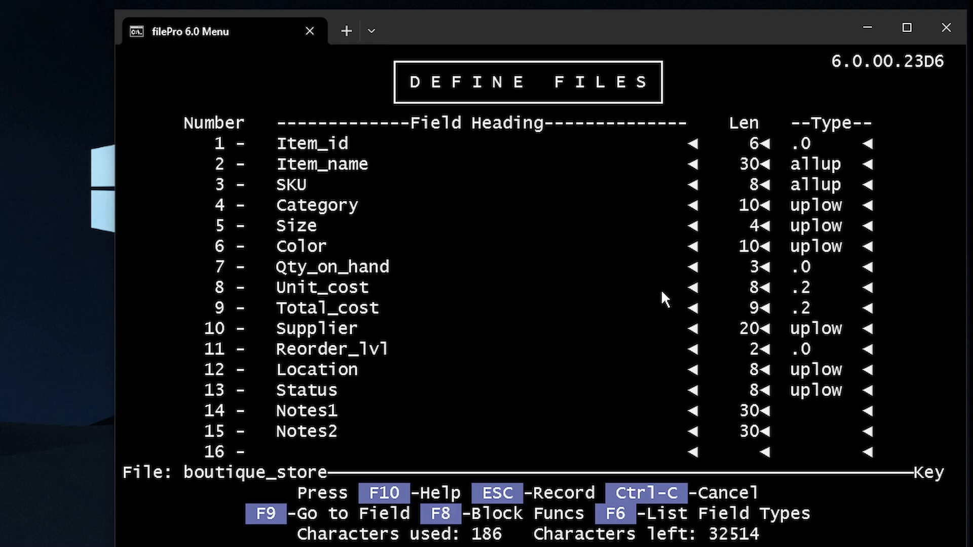
left_click_drag(816, 307, 812, 286)
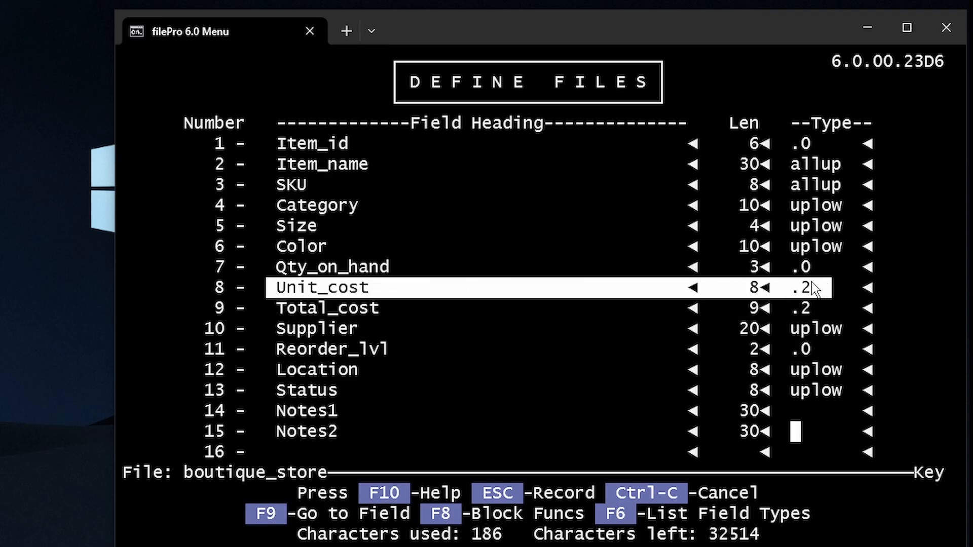
left_click(812, 282)
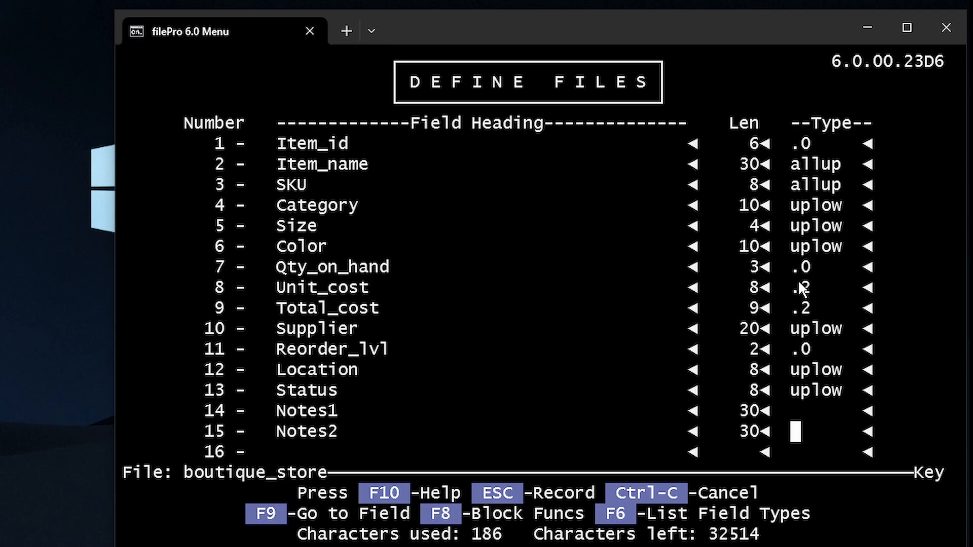
Step: Write the sample value 12.23 in the heading of the empty field 17
key("Down")
key("Down")
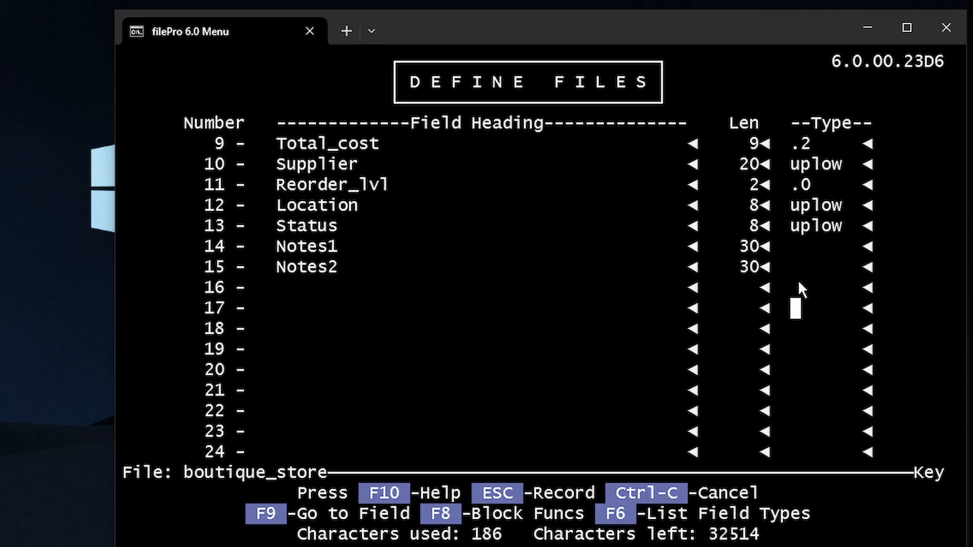
key("Up")
key("Up")
key("Return")
key("Return")
key("Return")
key("Return")
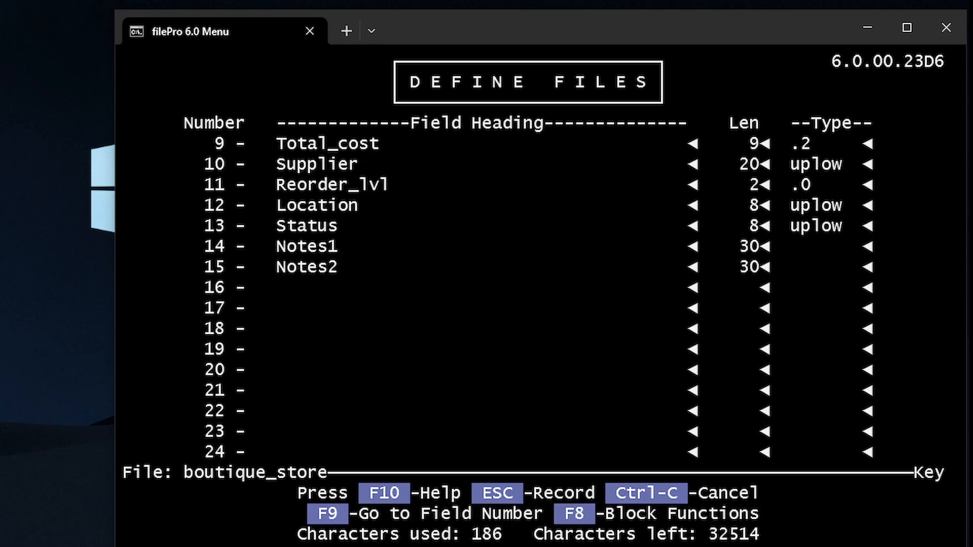
type("12.23")
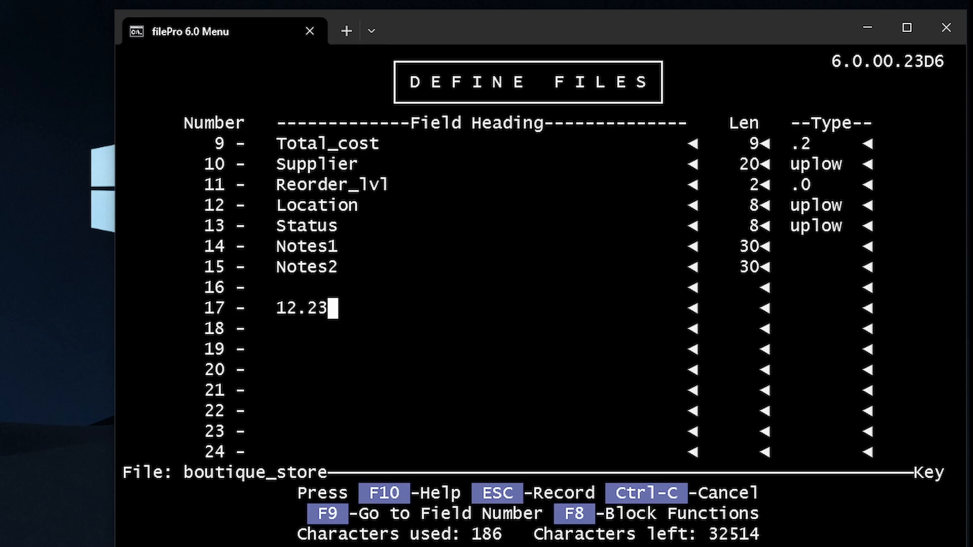
Step: Try extending the sample value in field 17's heading to 12.233
key("Left")
key("Left")
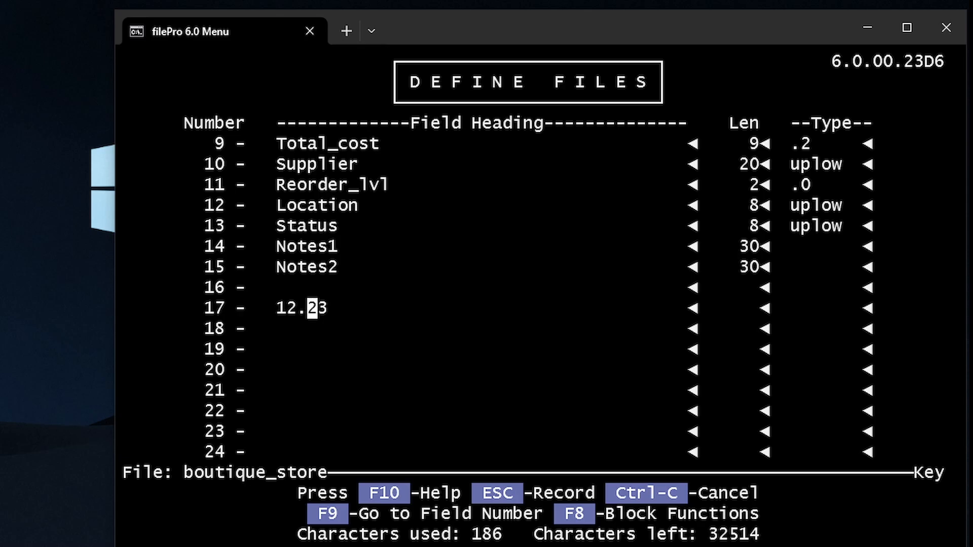
key("Right")
key("Right")
type("f")
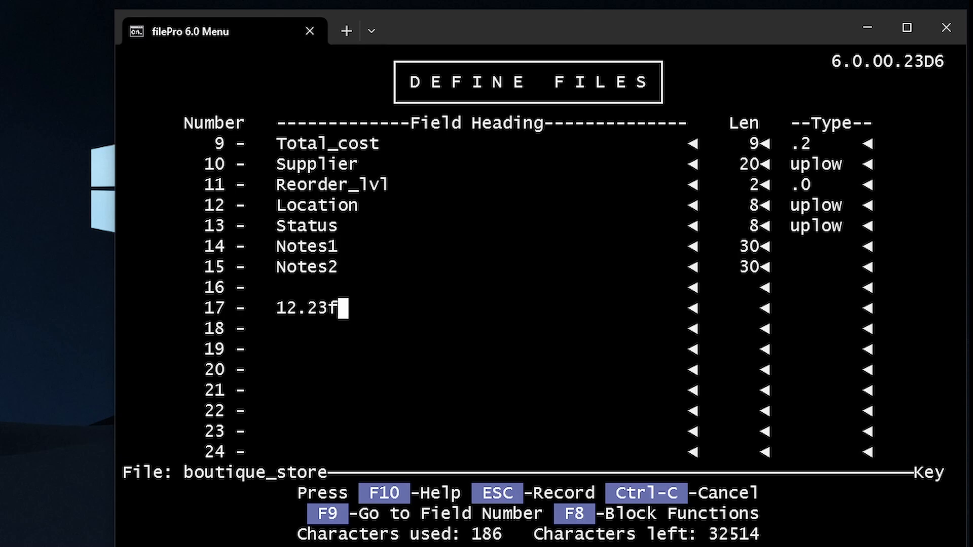
key("Left")
type("3")
key("Left")
key("Left")
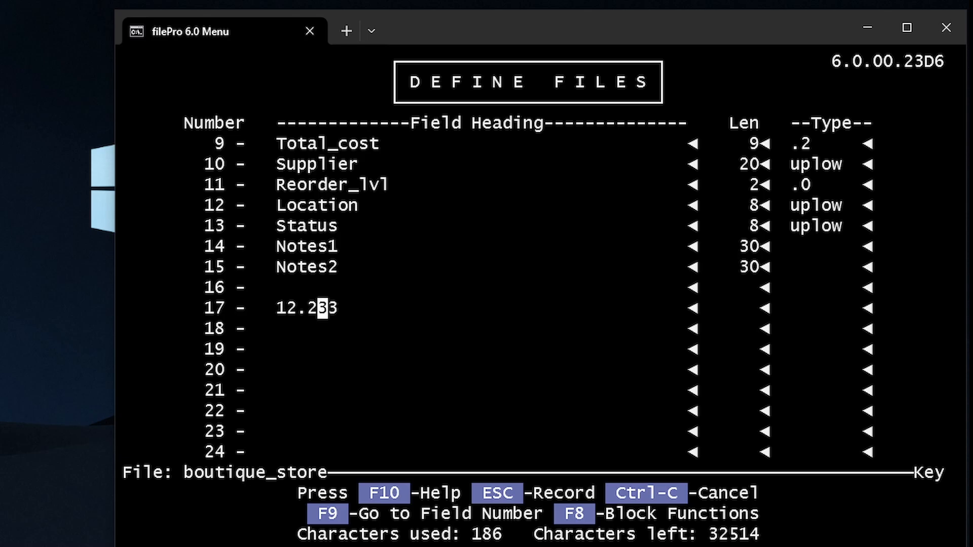
Step: Clear the sample value from the heading of field 17
key("Left")
key("Left")
key("Left")
key("Left")
key("Delete")
key("Delete")
key("Delete")
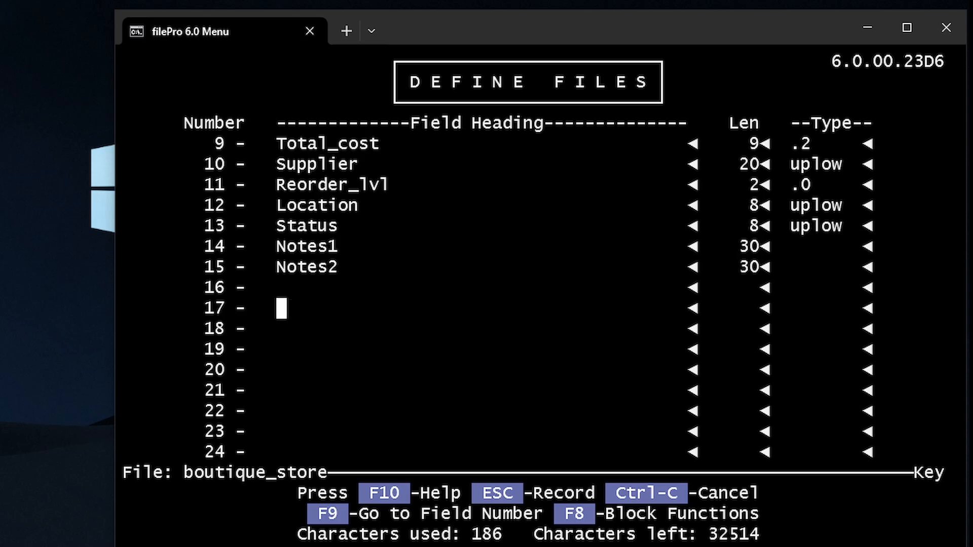
Step: Return to the Item_id field and review the field types, highlighting the empty type of Notes1
key("Up")
key("Up")
key("Up")
key("Up")
key("Up")
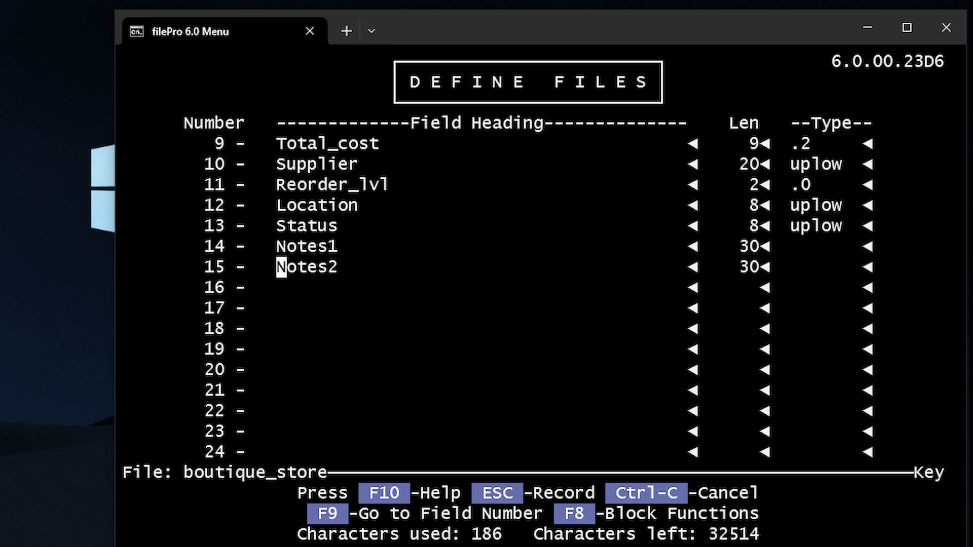
key("Up")
key("Up")
key("Up")
key("Up")
key("Up")
key("Up")
key("Up")
key("Up")
key("Up")
key("Up")
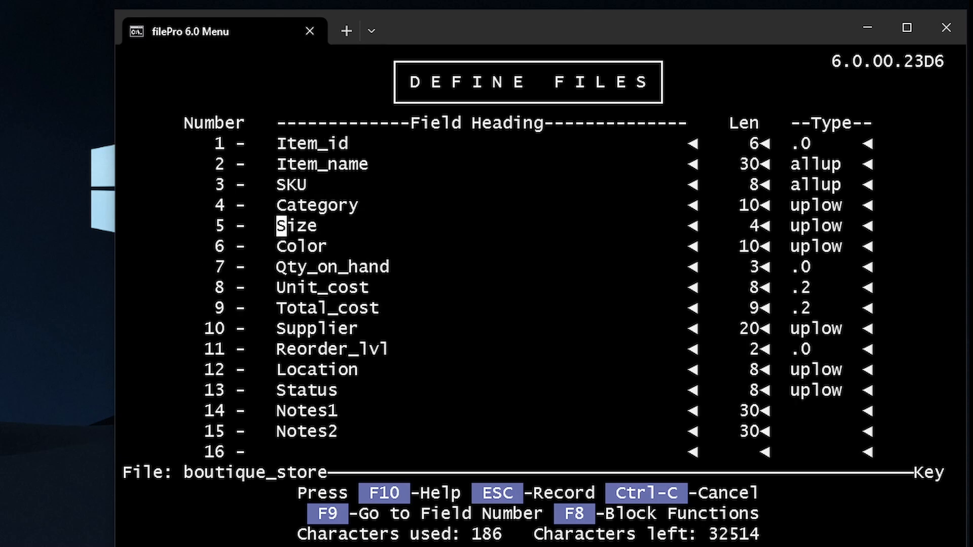
key("Up")
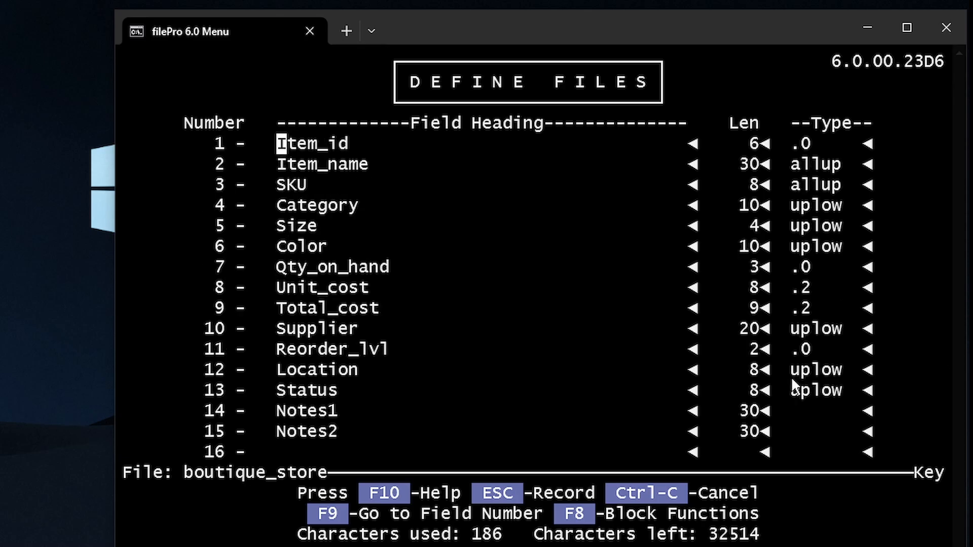
left_click_drag(839, 326, 694, 321)
left_click(695, 321)
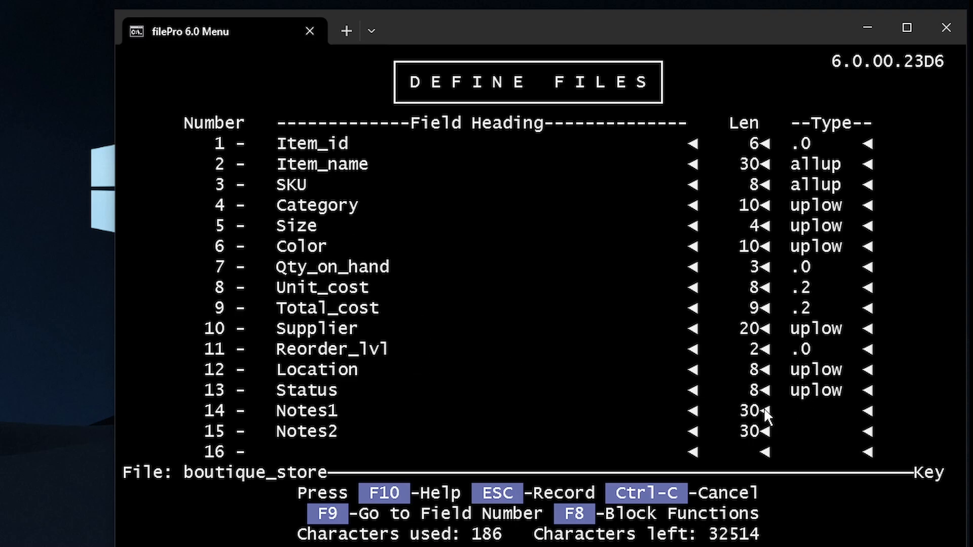
left_click_drag(764, 407, 858, 418)
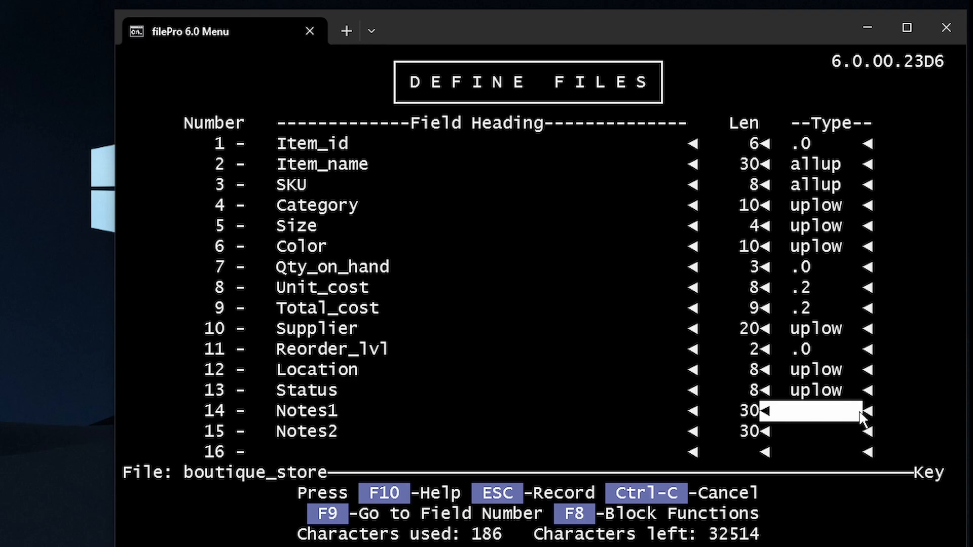
left_click(853, 416)
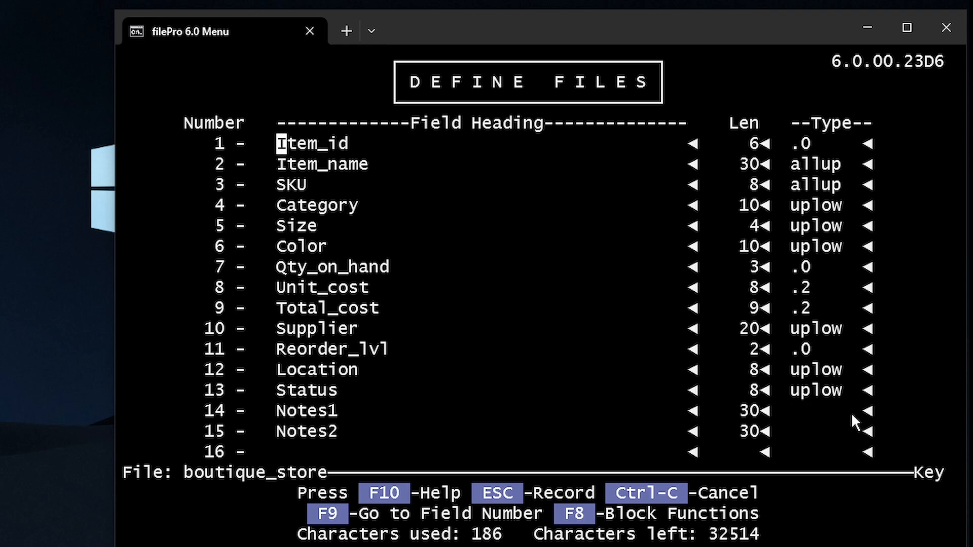
Step: Try entering a character in the type of the Notes1 field and clear it again
key("Down")
key("Down")
key("Down")
key("Down")
key("Down")
key("Down")
key("Down")
key("Down")
key("Down")
key("Down")
key("Down")
key("Down")
key("Down")
type("\\")
key("Return")
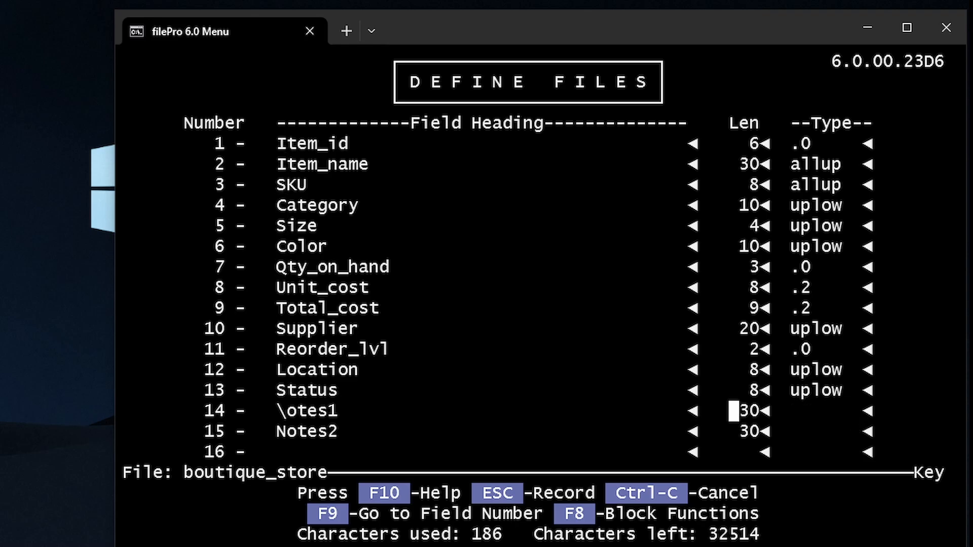
key("Return")
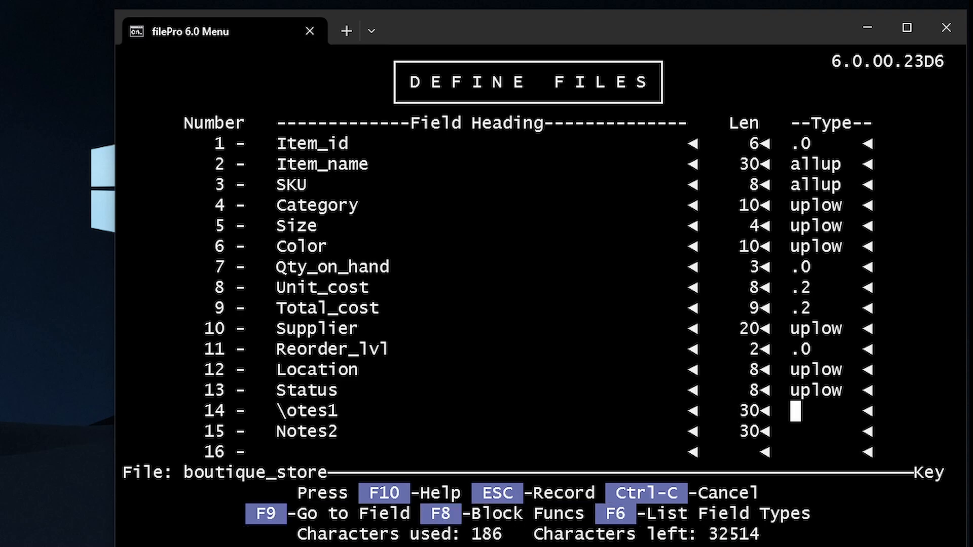
type("*")
key("Left")
type("v")
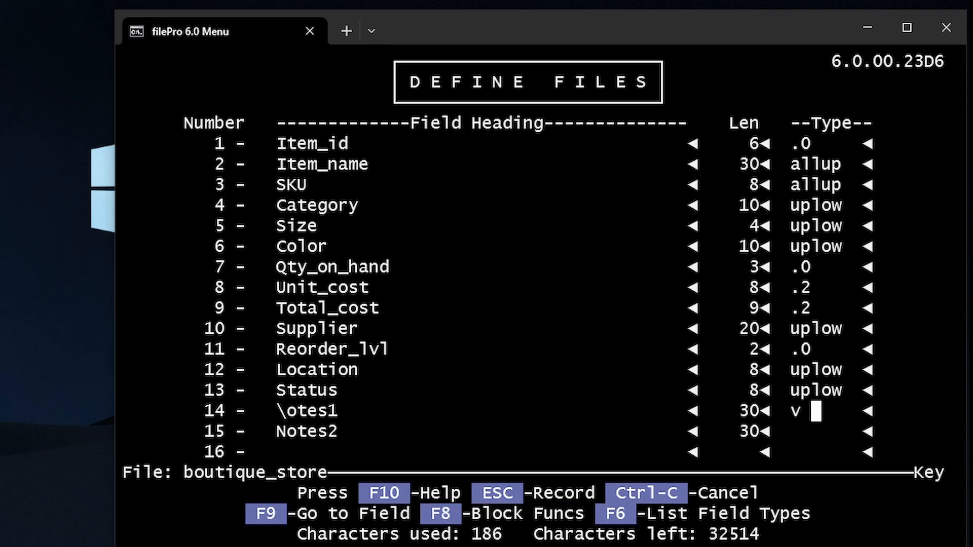
key("Left")
key("Left")
key("Delete")
key("Return")
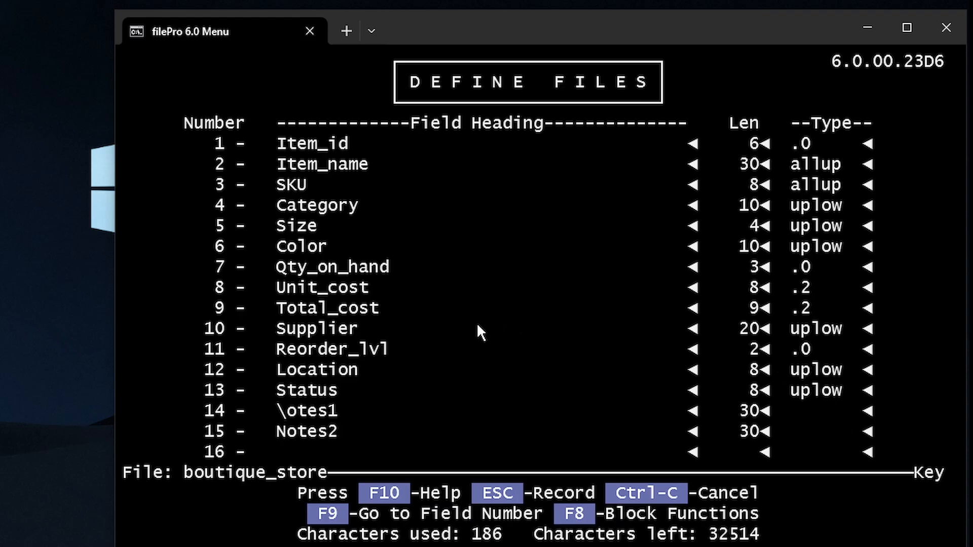
Step: Save the boutique_store field definitions and create a default screen 0 for the file
key("Up")
key("Escape")
key("x")
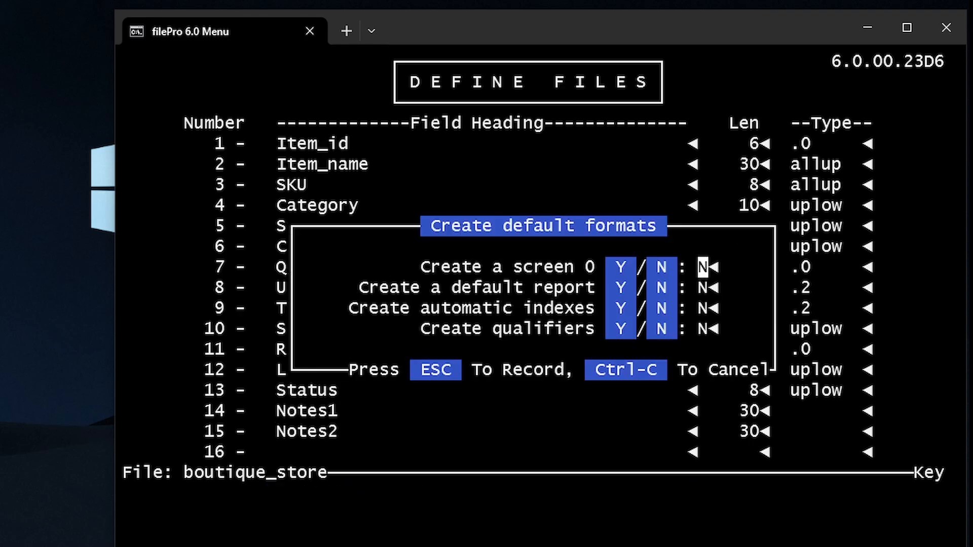
type("y")
key("Return")
key("Return")
key("Escape")
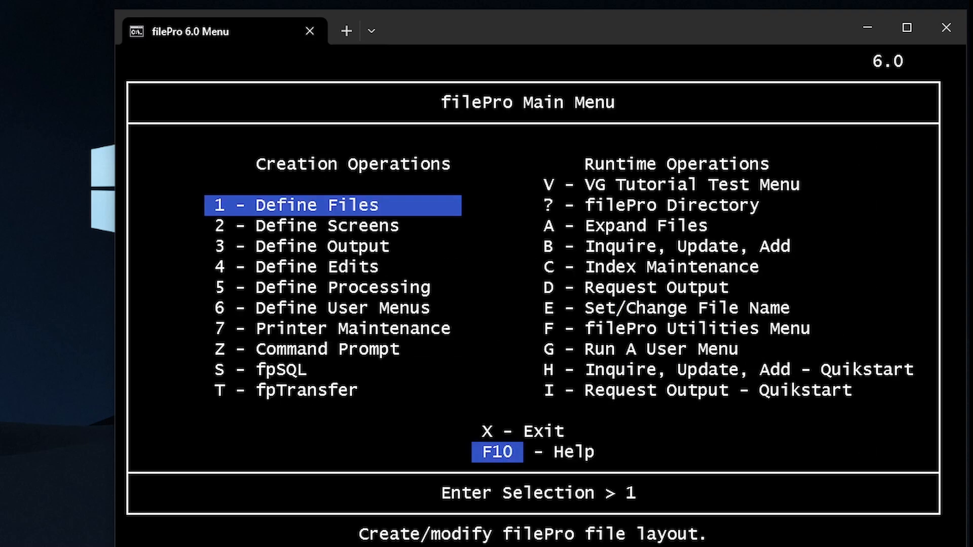
Step: Open screen 0 of the boutique_store file in Define Screens
key("Down")
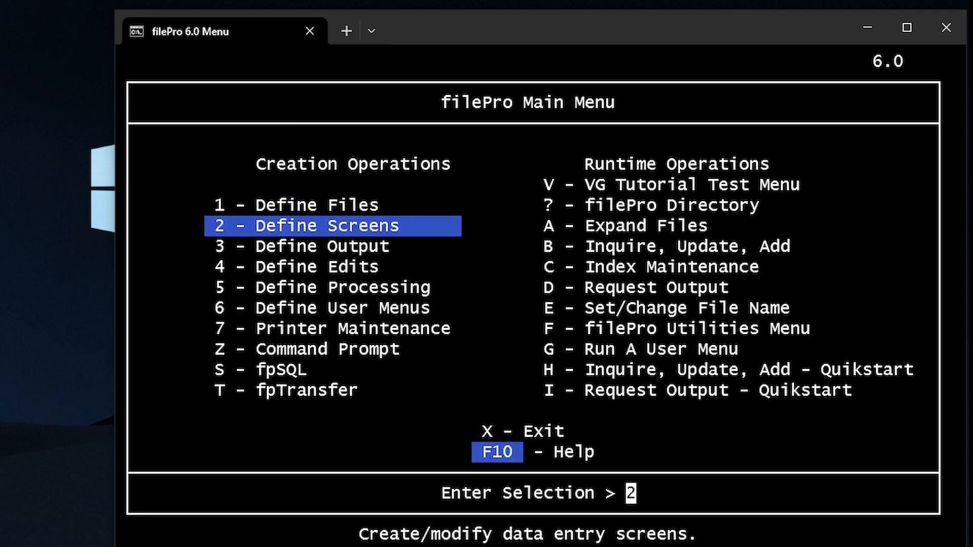
key("Right")
key("Left")
key("Return")
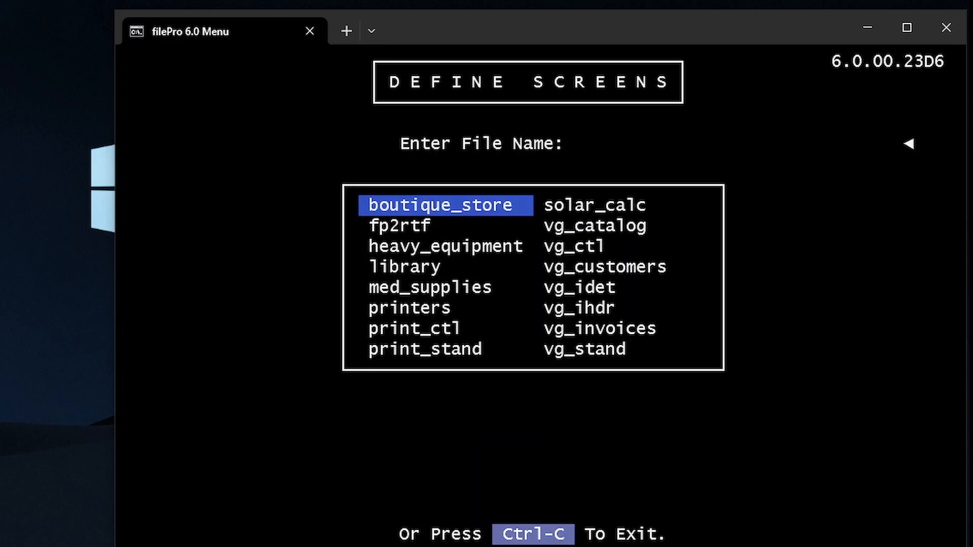
key("Return")
key("Down")
key("Return")
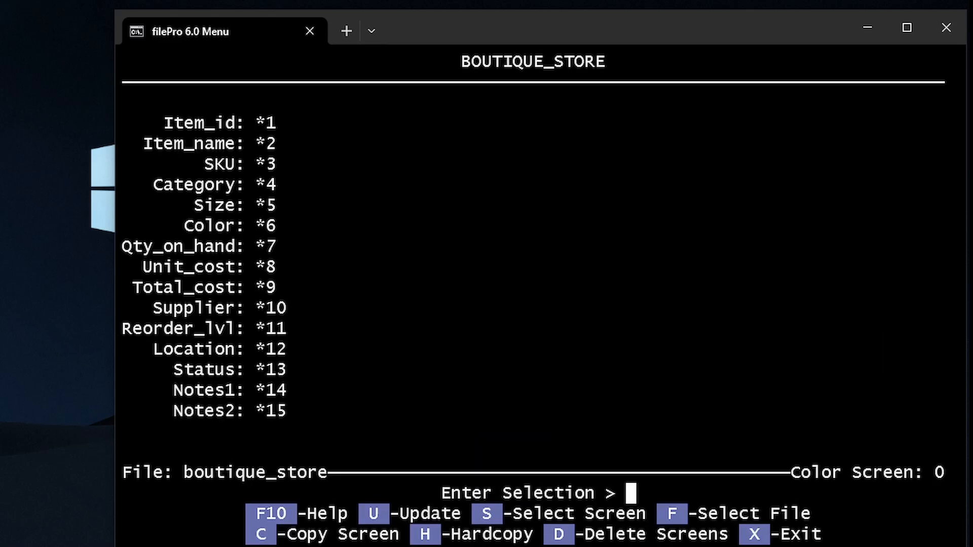
Step: Start updating screen 0, go to the Item_id row and look at the extended functions
key("u")
key("Down")
key("Down")
key("Down")
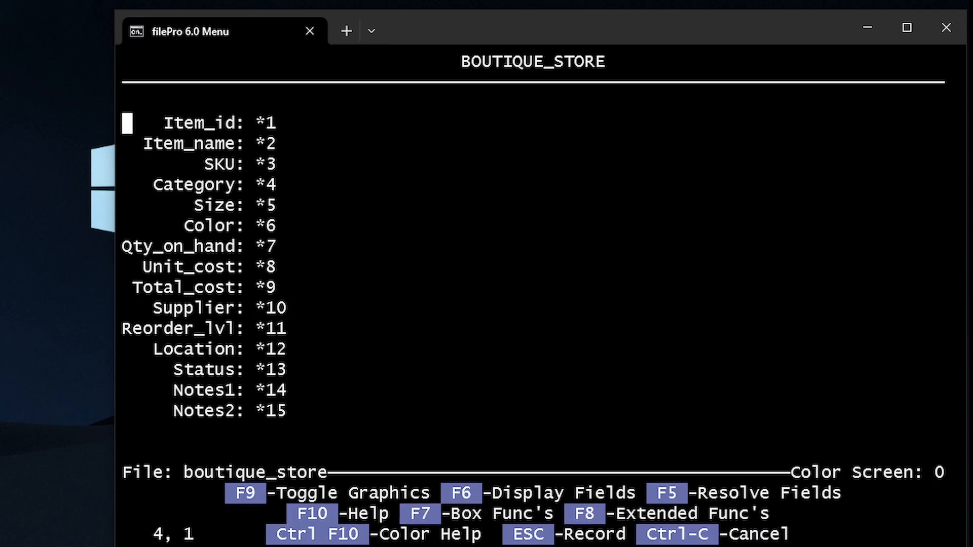
key("F8")
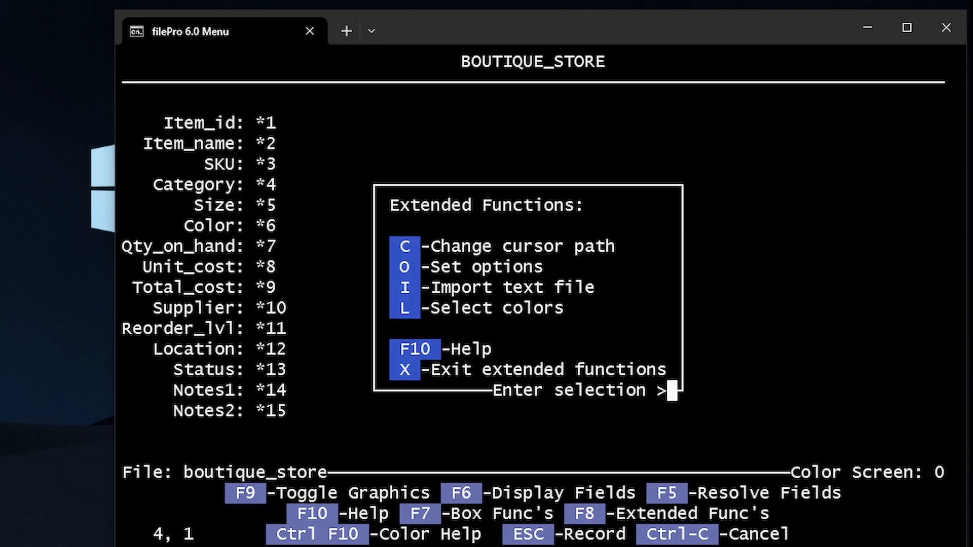
key("x")
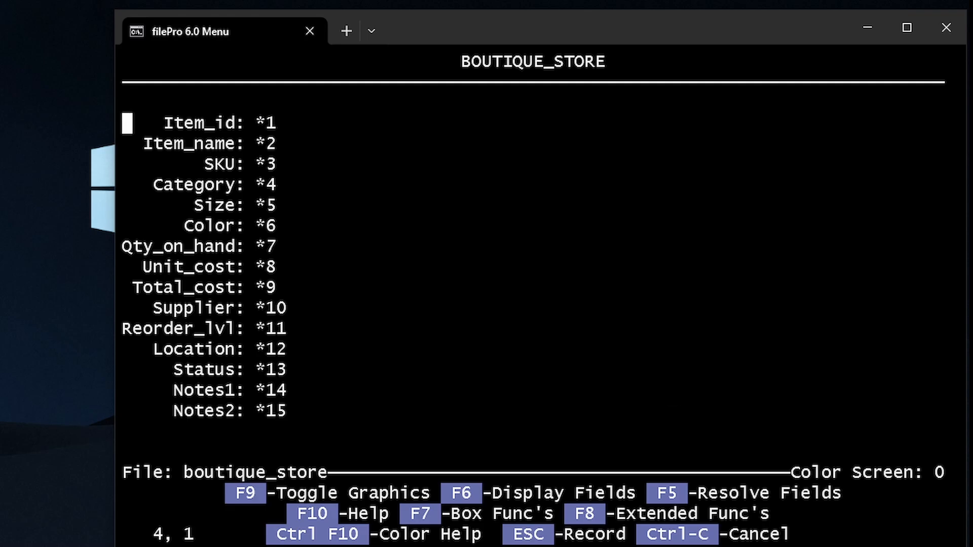
Step: Mark a box around the Item_id and Item_name lines, from row 4 column 1 to row 5 column 17
key("F7")
key("d")
key("Right")
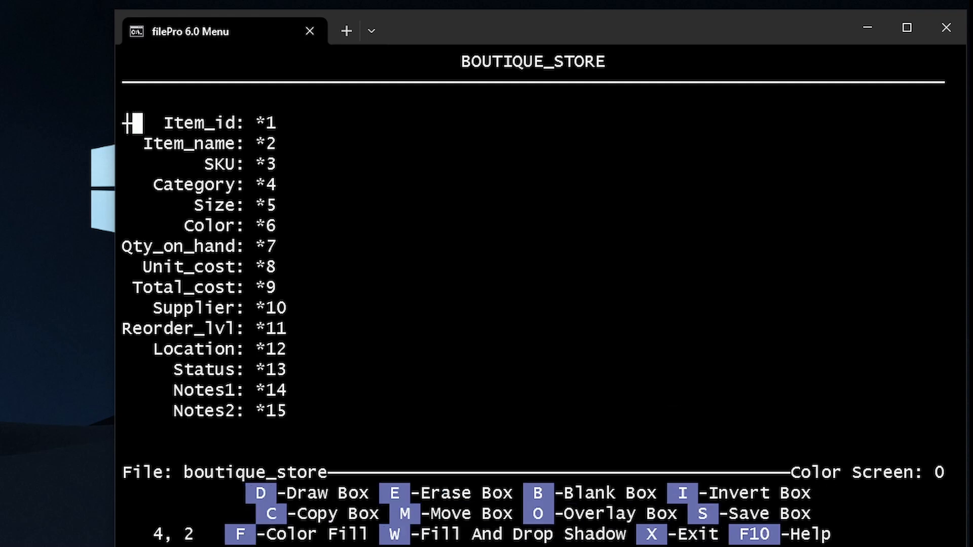
key("Right")
key("Right")
key("Right")
key("Right")
key("Right")
key("Right")
key("Right")
key("Right")
key("Right")
key("Right")
key("Right")
key("Right")
key("Right")
key("Right")
key("Right")
key("Down")
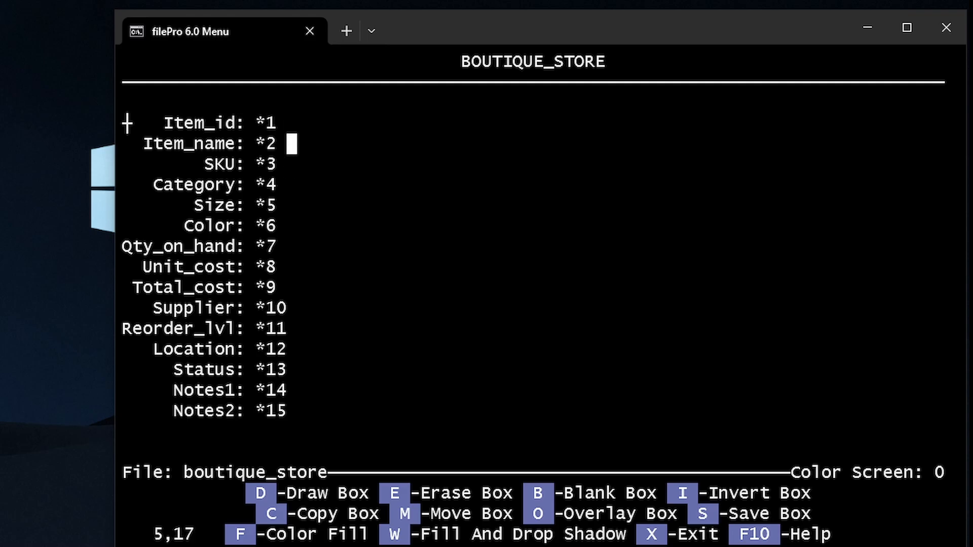
key("Return")
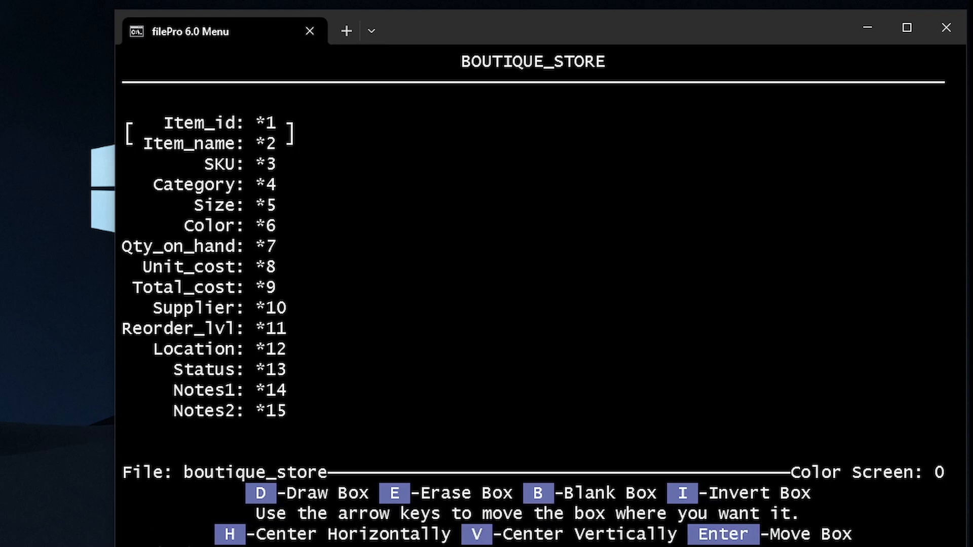
Step: Move the boxed Item_id and Item_name lines up one row and right three columns, and save the screen
key("Up")
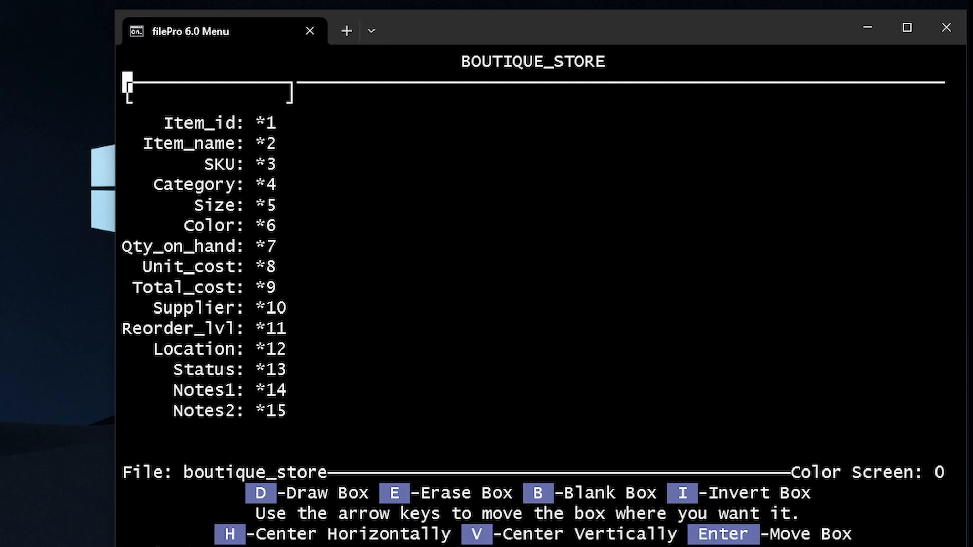
key("Right")
key("Right")
key("Right")
key("Return")
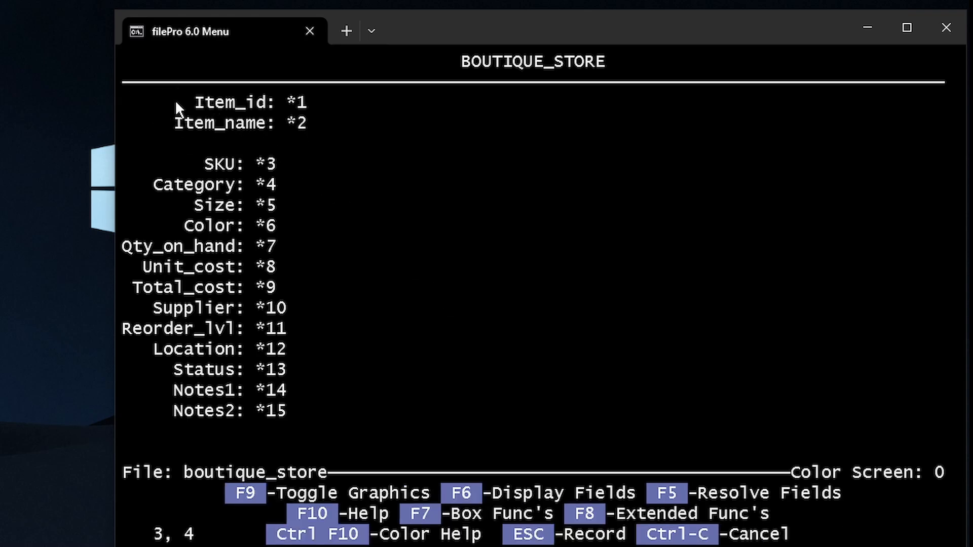
left_click_drag(175, 101, 305, 100)
left_click(314, 108)
key("Escape")
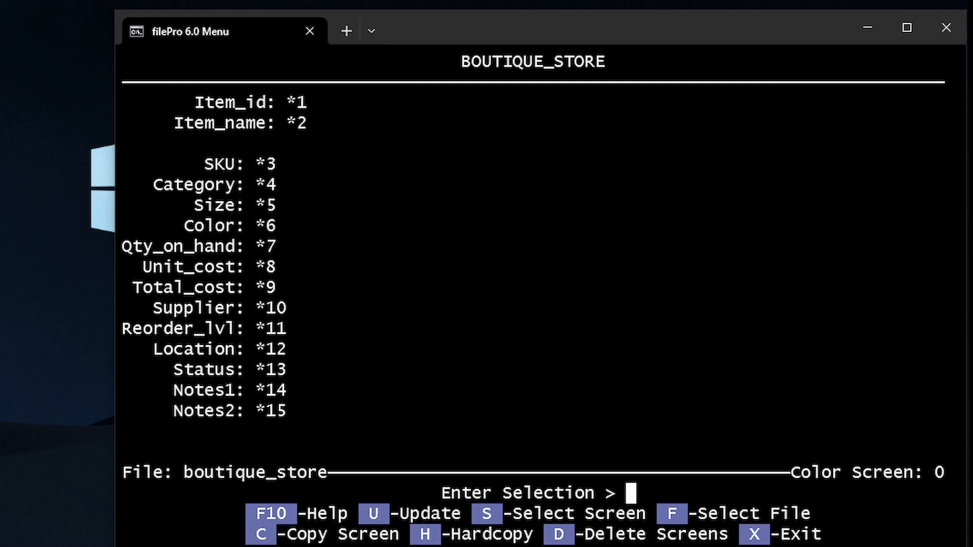
Step: Open boutique_store in Inquire, Update, Add and try to look up records by record number
key("x")
key("b")
key("Return")
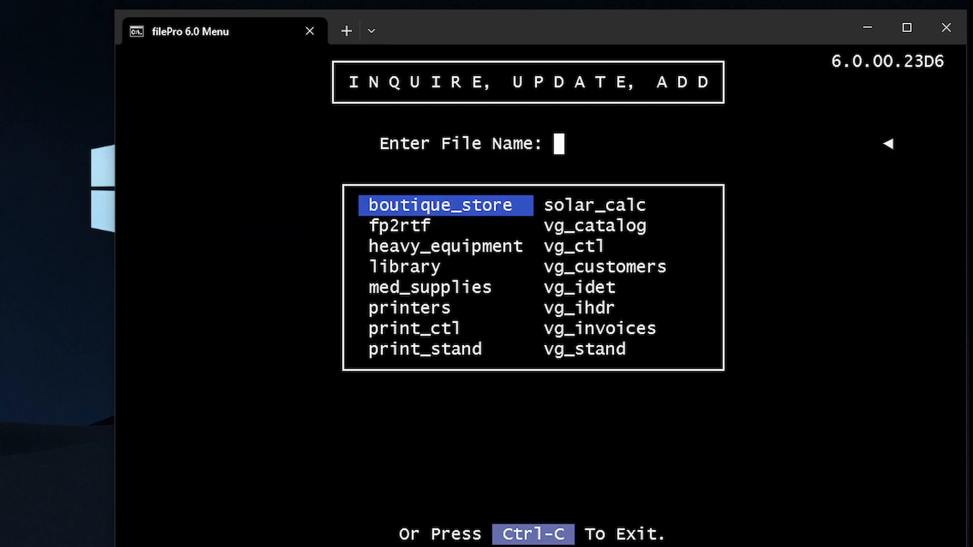
key("Return")
key("Return")
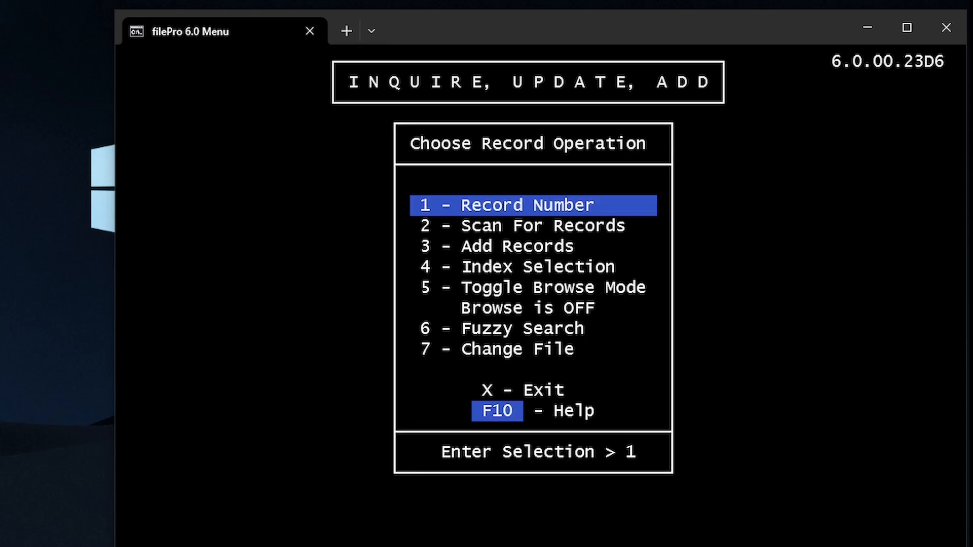
key("Return")
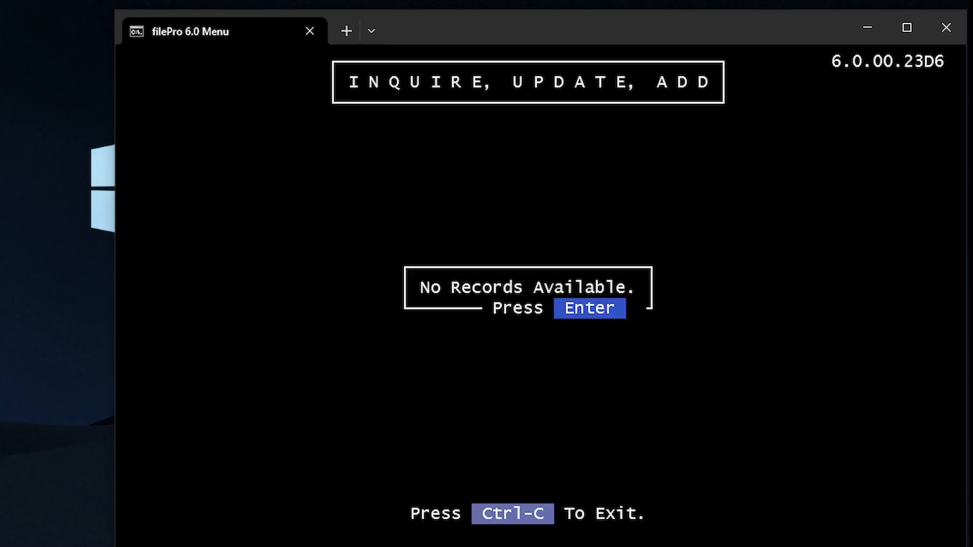
key("Return")
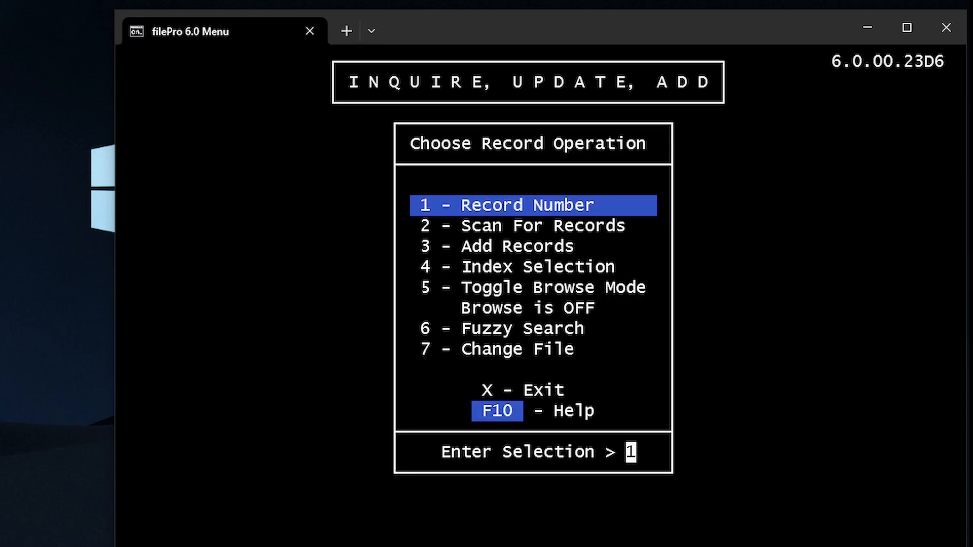
Step: Start adding a record to boutique_store and enter 1 as its Item_id
type("3")
key("Return")
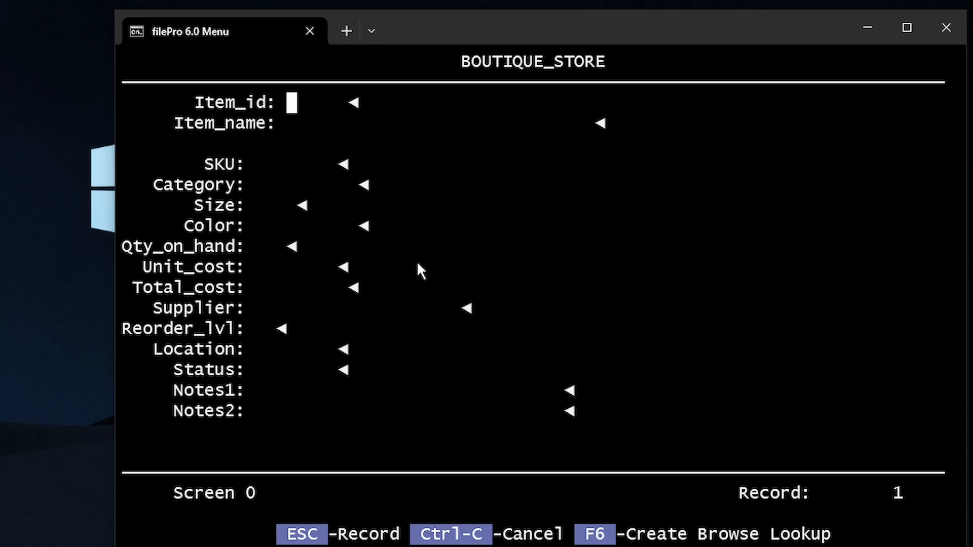
key("Down")
key("Down")
key("Up")
key("Up")
type("1")
key("Return")
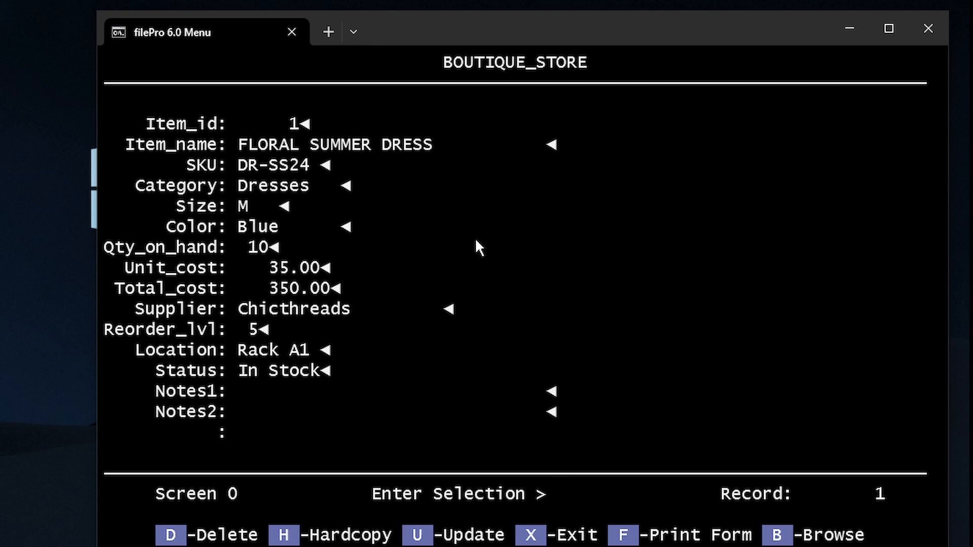
Step: Browse forward through the boutique_store records from Floral Summer Dress to Wool Cardigan
key("n")
key("n")
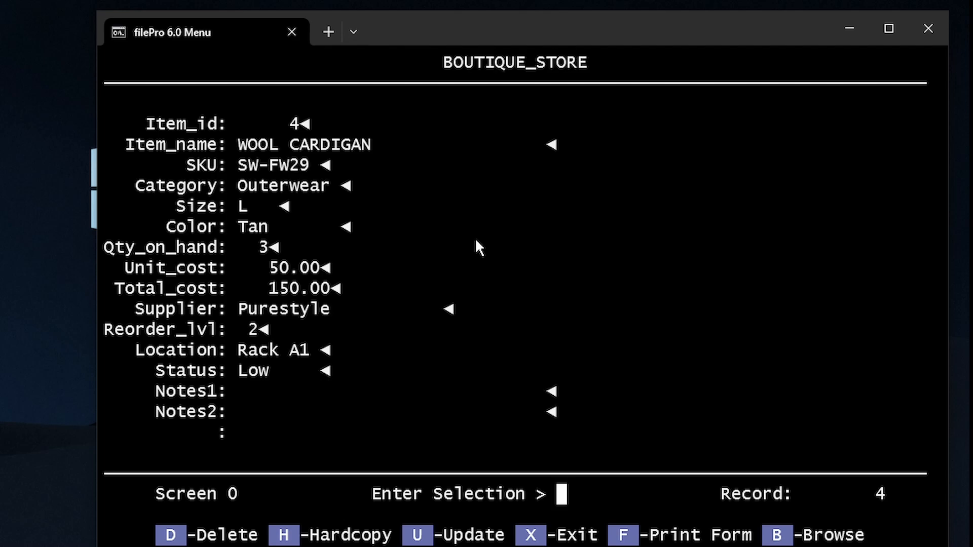
Step: Browse back to the Floral Summer Dress record, exit it, and reopen record 1 by record number
key("n")
key("p")
key("p")
key("p")
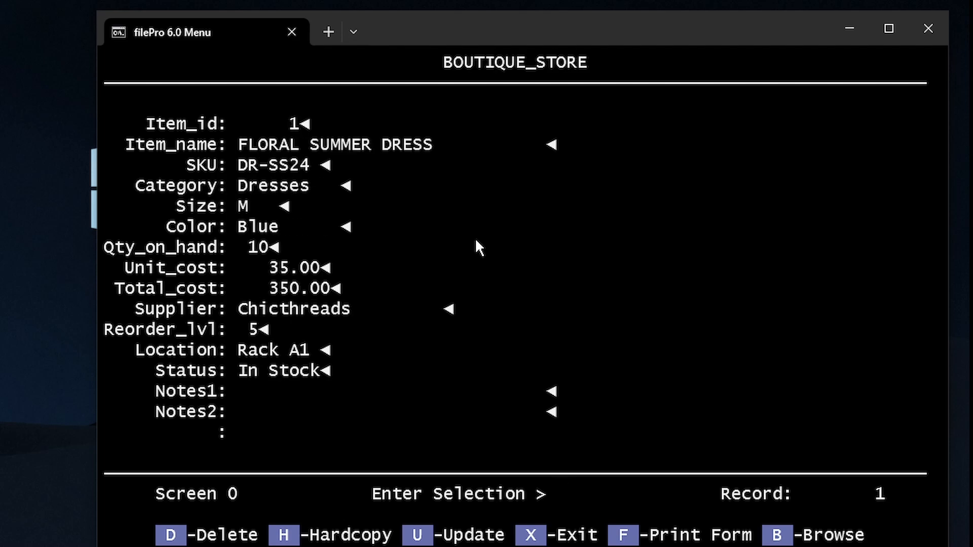
key("n")
key("x")
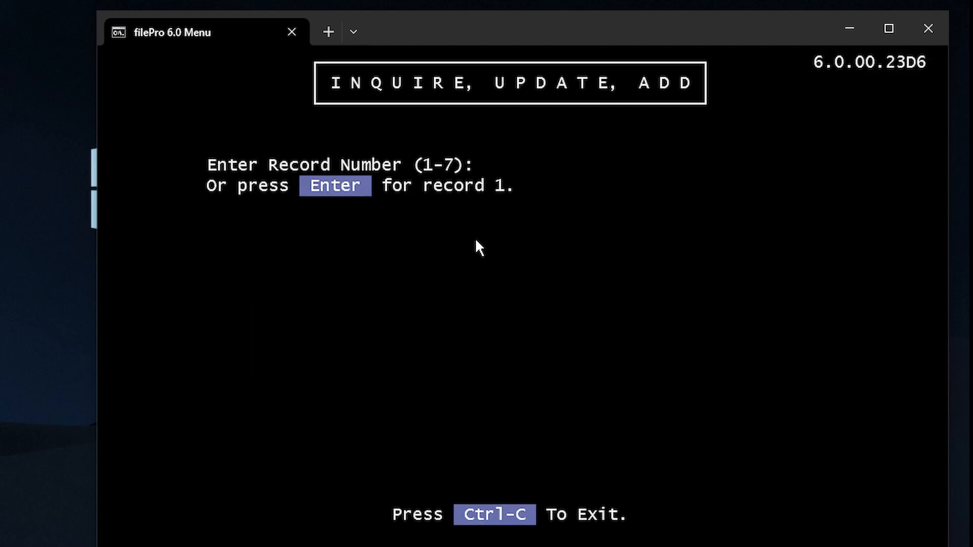
key("Return")
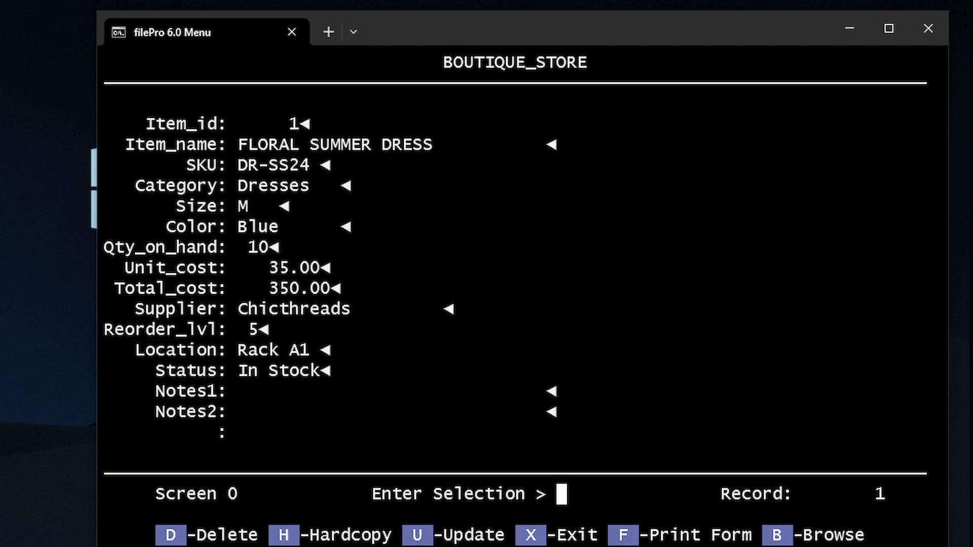
Step: Set Qty_on_hand to 4 in the Floral Summer Dress record, save the record, and acknowledge the message
key("u")
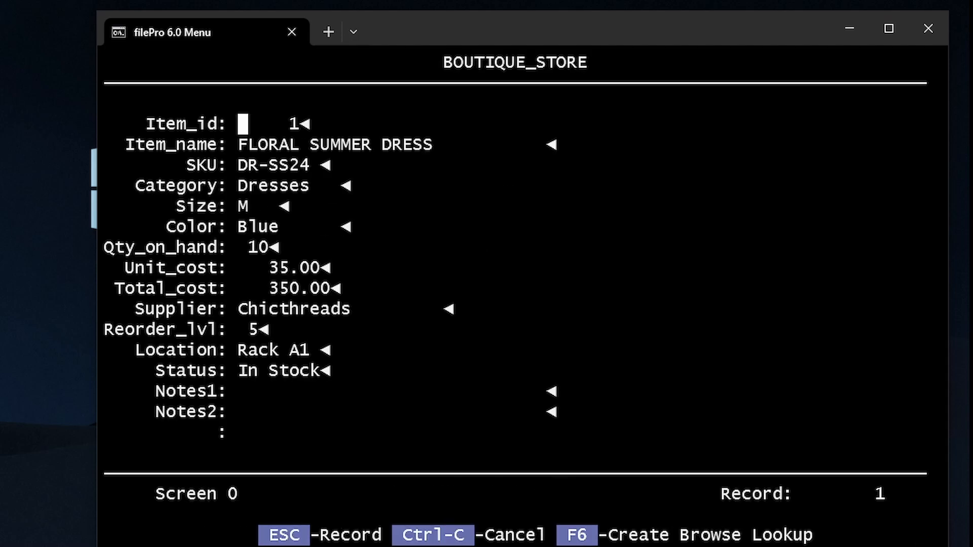
key("Return")
key("Return")
key("Return")
key("Return")
key("Return")
key("Return")
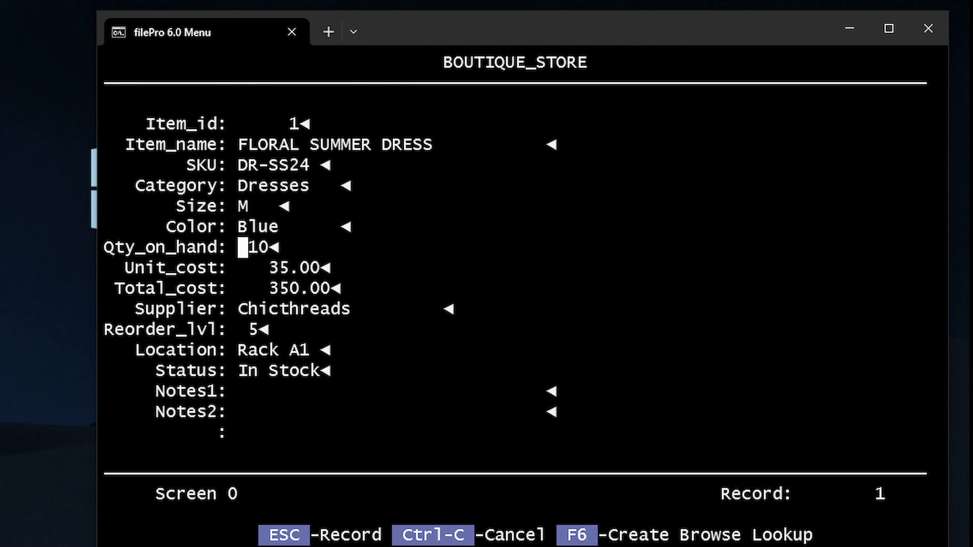
type("4")
key("Return")
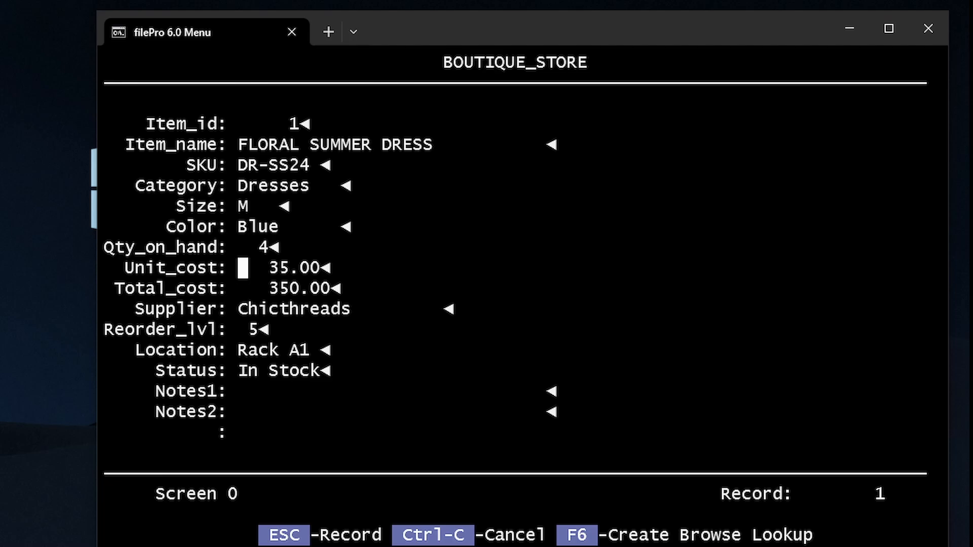
key("Escape")
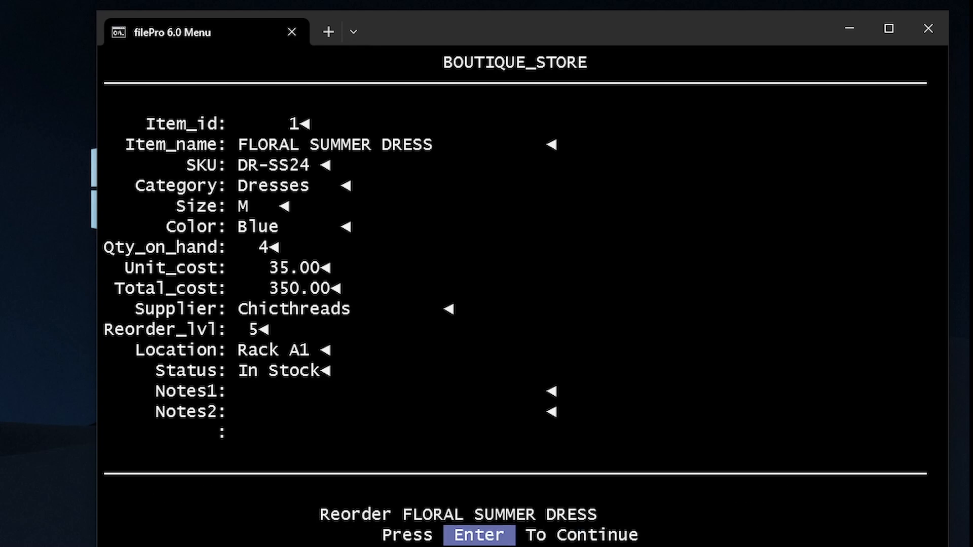
left_click_drag(401, 513, 618, 520)
left_click(611, 511)
key("Return")
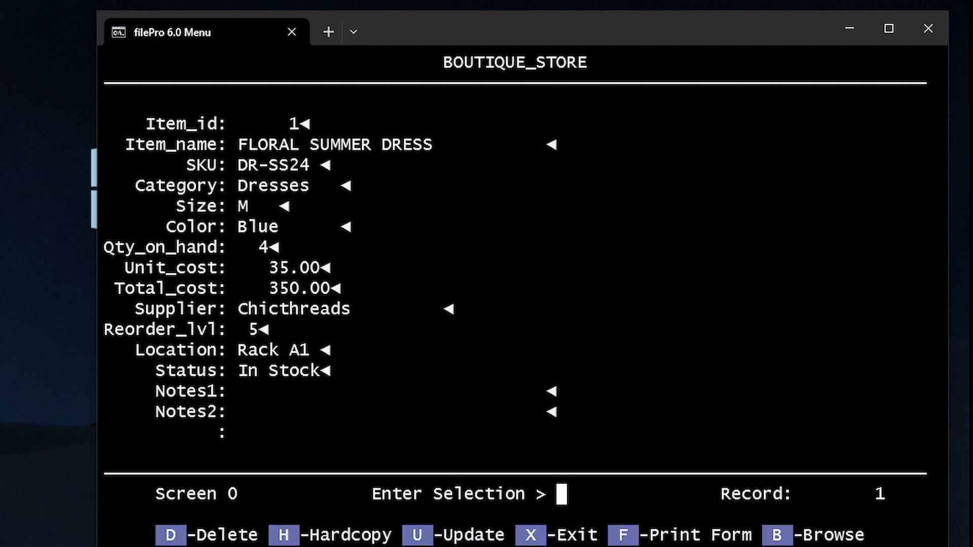
Step: Leave Inquire, Update, Add and open Define Processing for the boutique_store file
key("x")
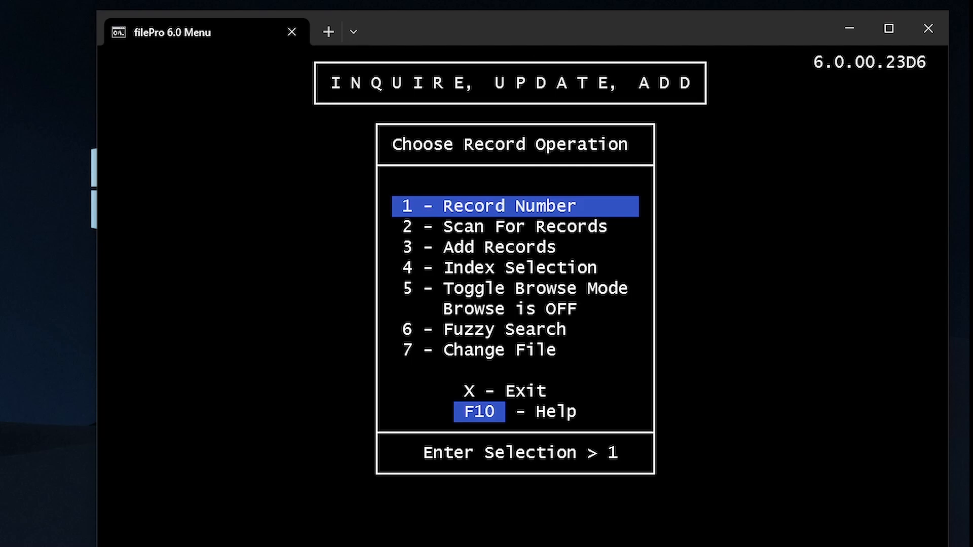
key("x")
key("Left")
key("Down")
key("Down")
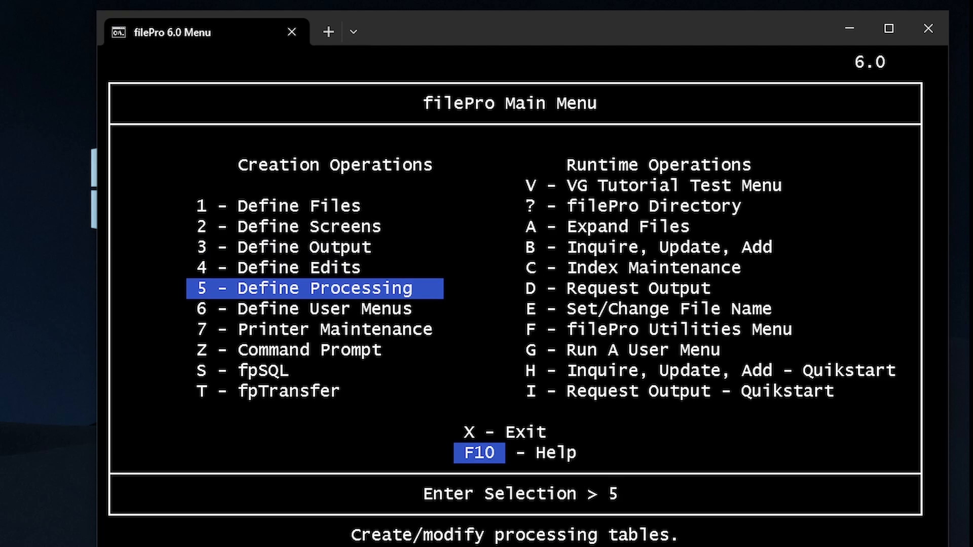
key("Return")
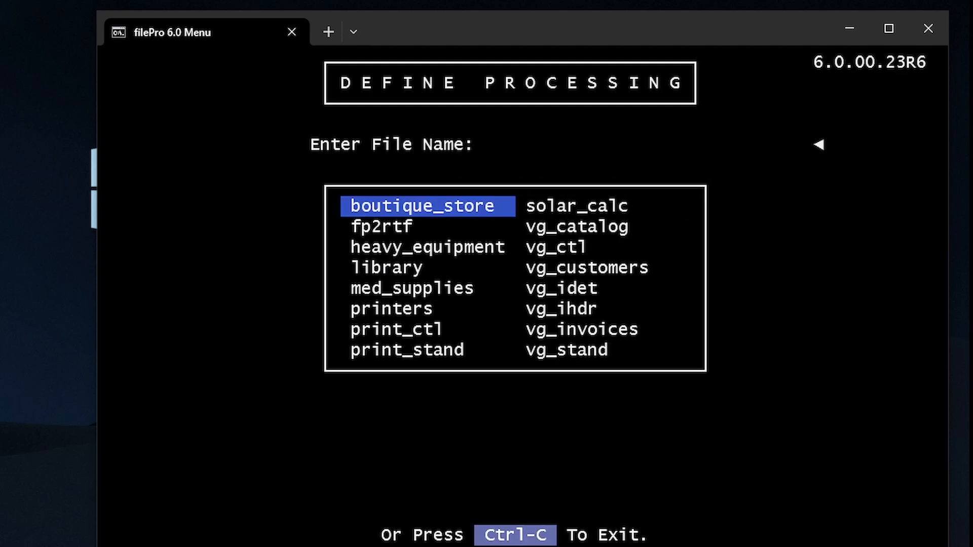
key("Return")
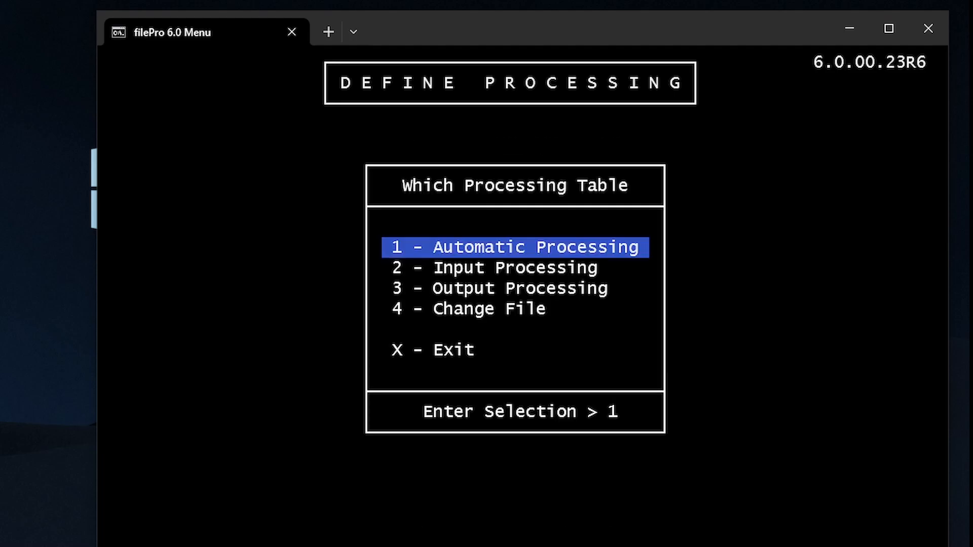
Step: Open the Input Processing table of boutique_store
type("2")
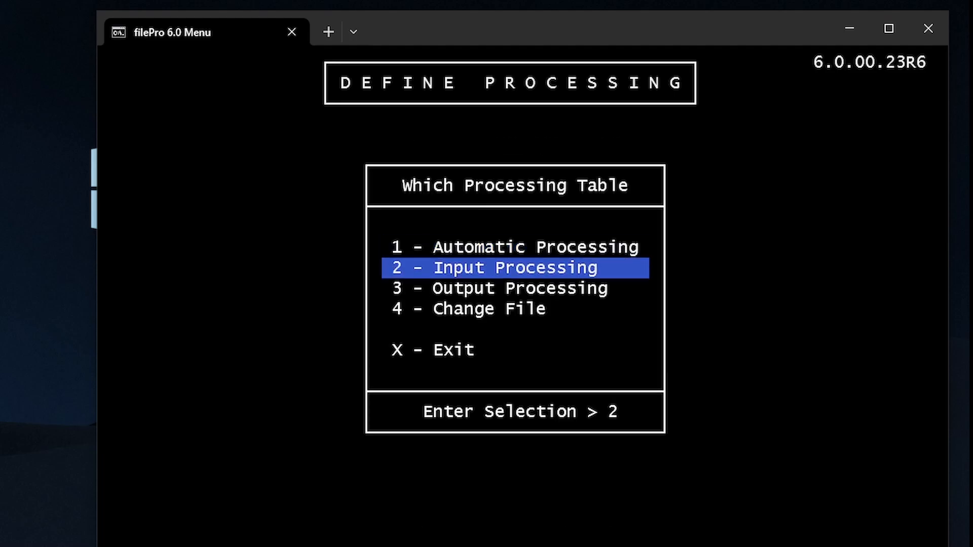
type("1")
key("Down")
key("Down")
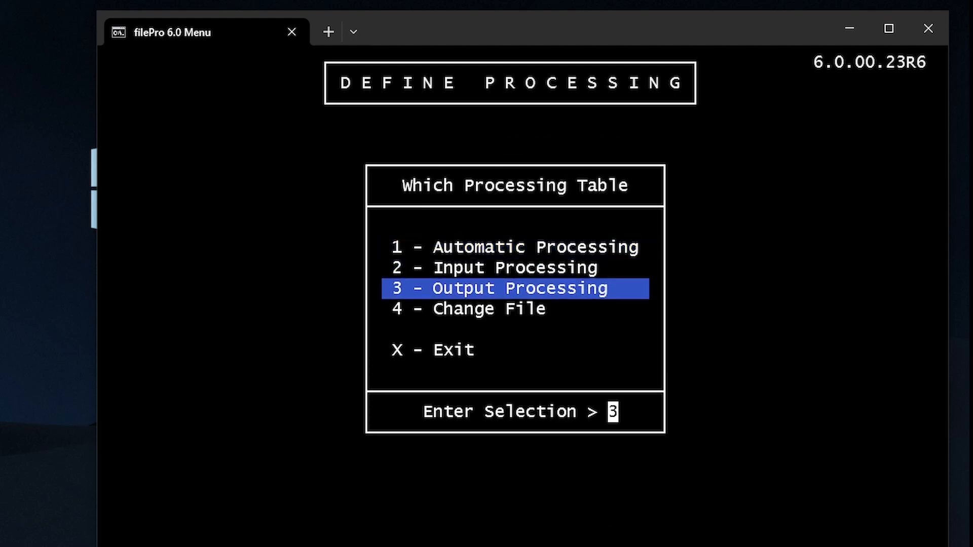
key("Up")
key("Return")
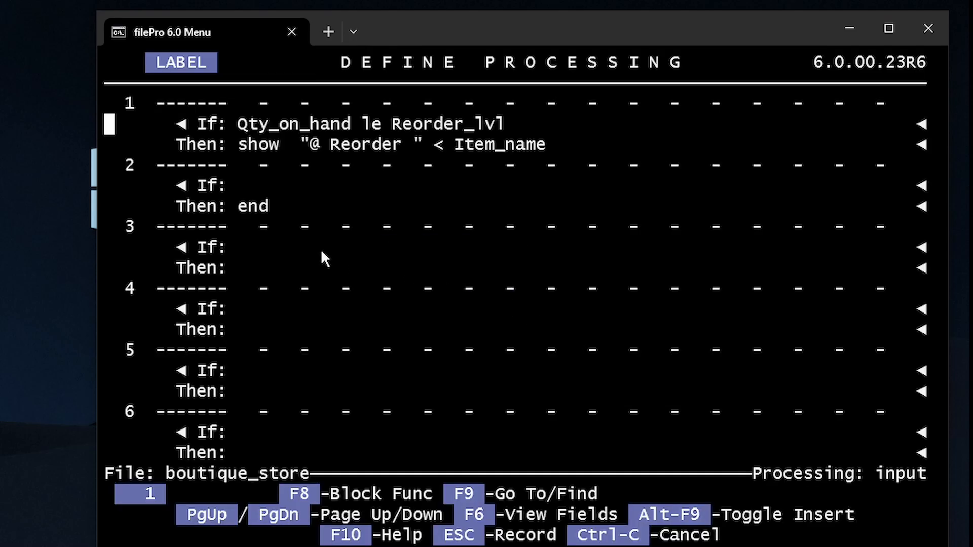
Step: Examine the reorder condition and show action on line 1 and the end statement on line 2 of the input processing table
left_click_drag(284, 203, 218, 210)
left_click(304, 176)
key("Return")
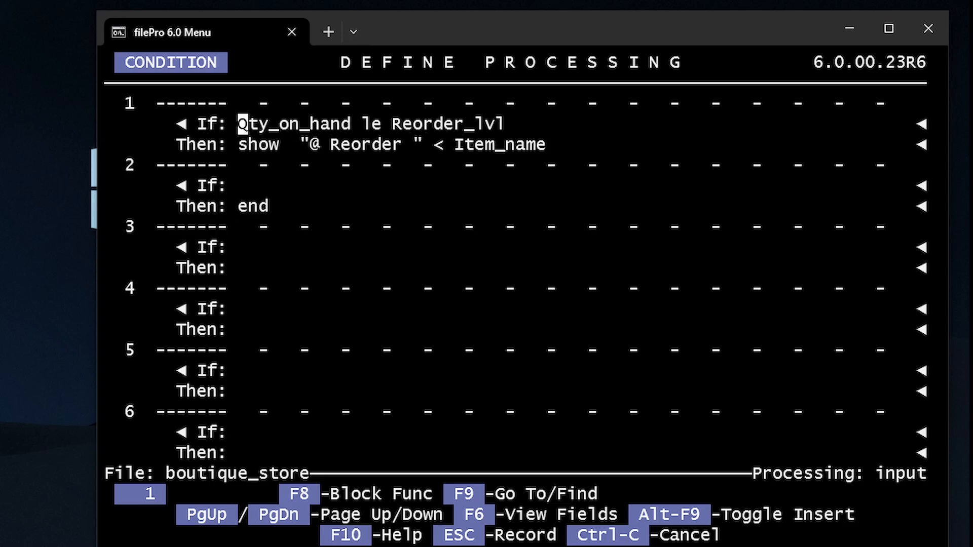
key("Right")
key("Right")
key("Right")
key("Right")
key("Right")
key("Right")
key("Right")
key("Right")
key("Right")
key("Right")
key("Right")
key("Right")
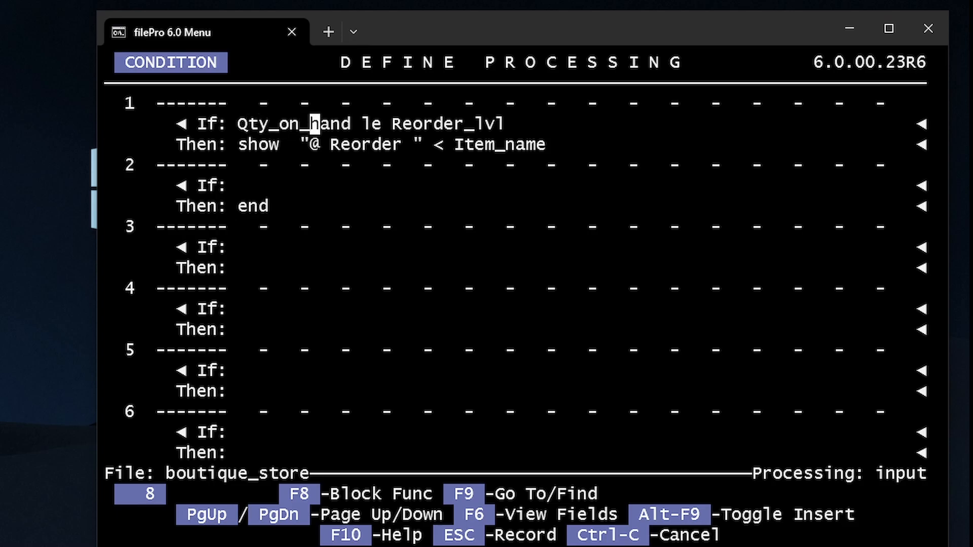
key("Right")
key("Right")
key("Right")
key("Right")
key("Right")
key("Right")
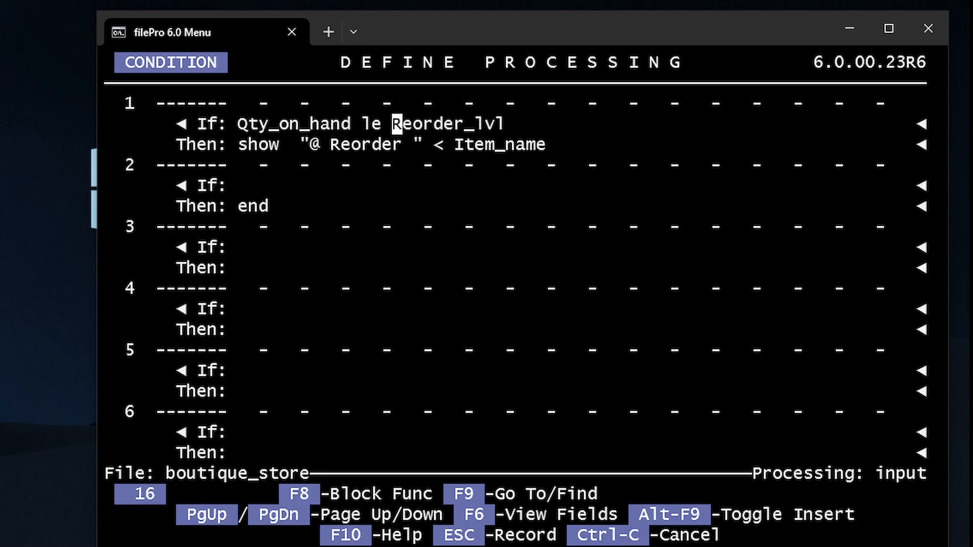
key("End")
key("Return")
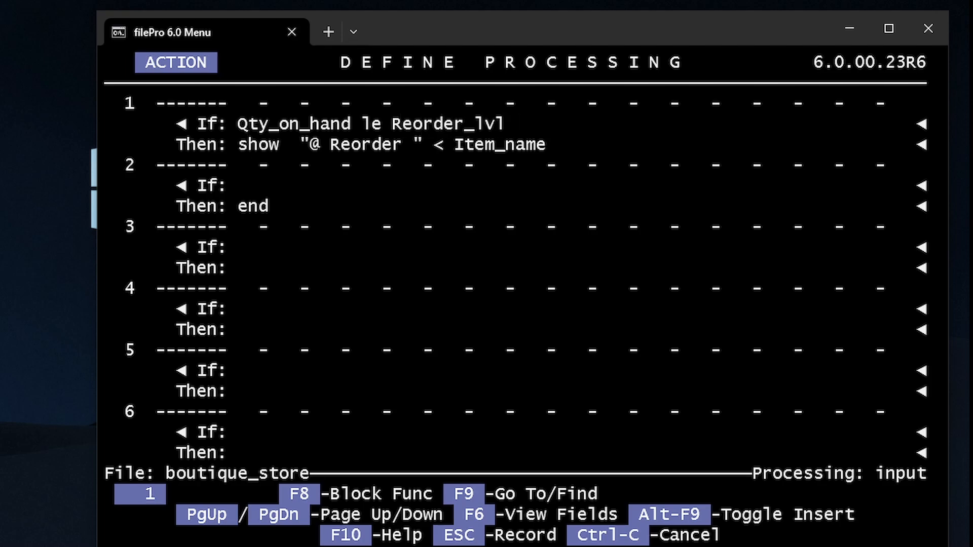
key("Return")
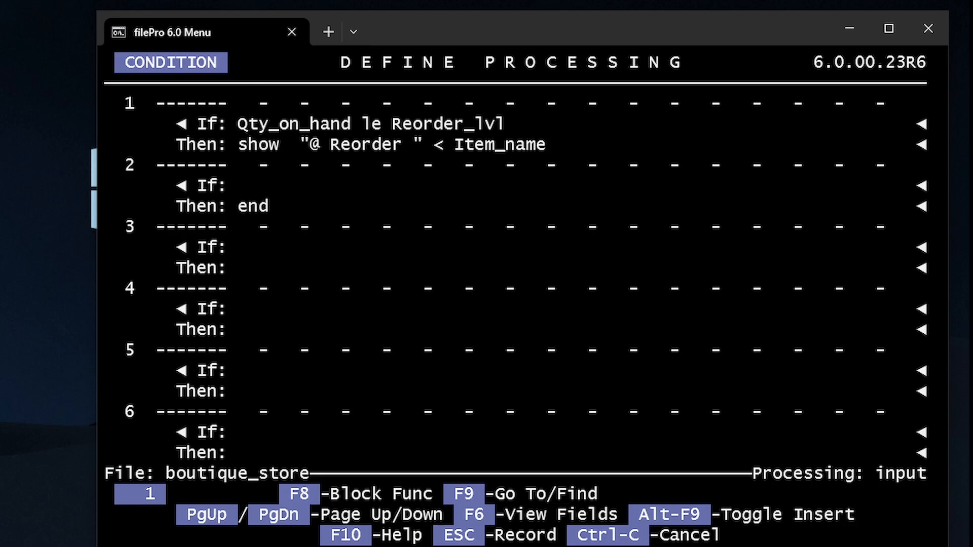
Step: Open the section index of the Define Processing help and look through the available commands and functions
key("F10")
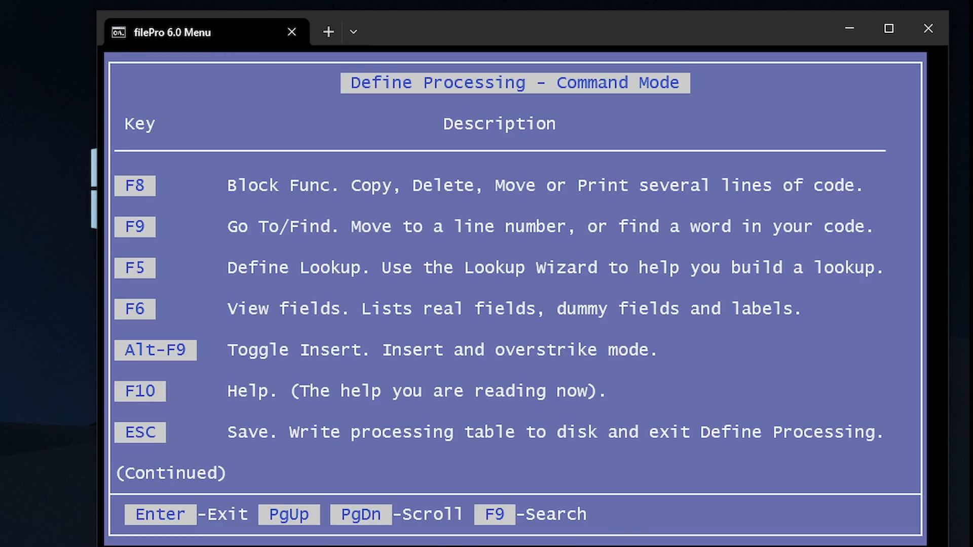
key("F9")
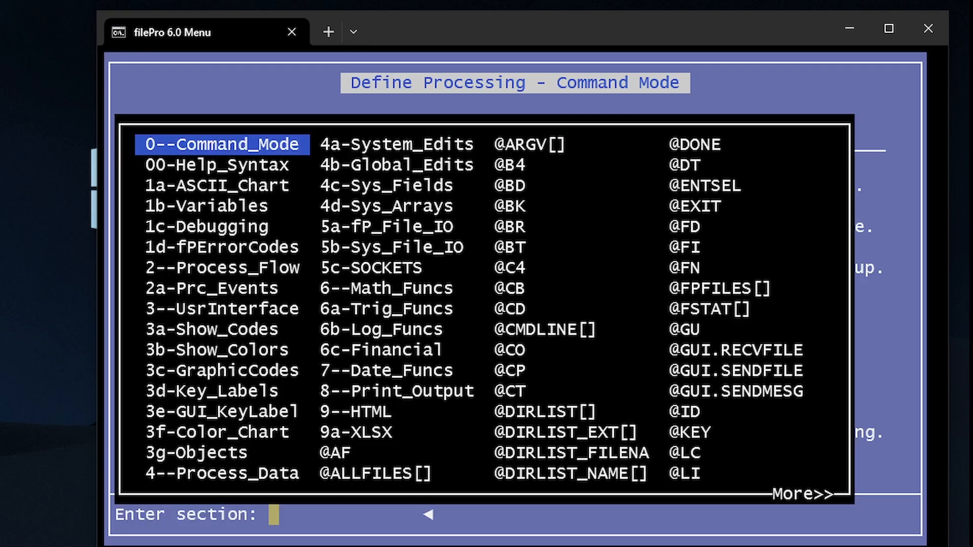
key("Right")
key("Right")
key("Right")
key("Right")
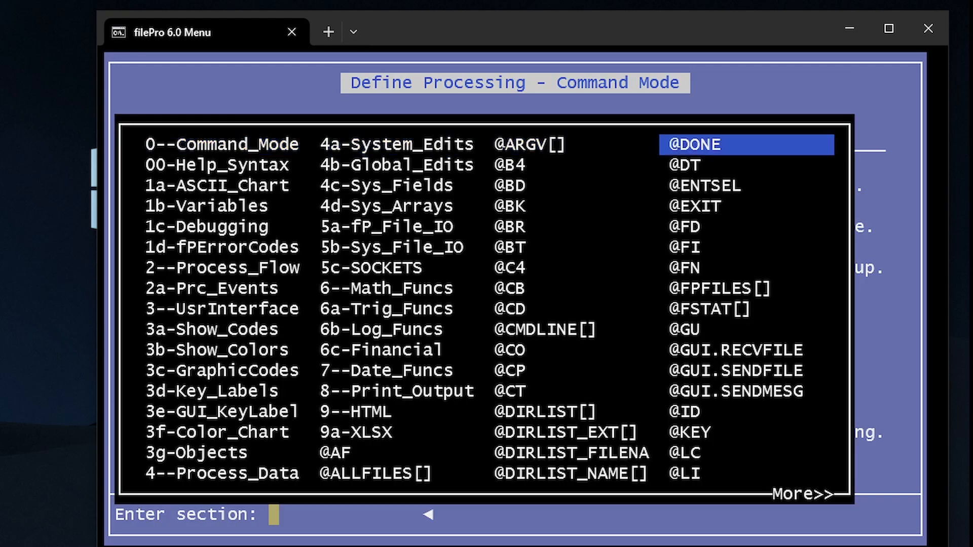
key("Right")
key("Down")
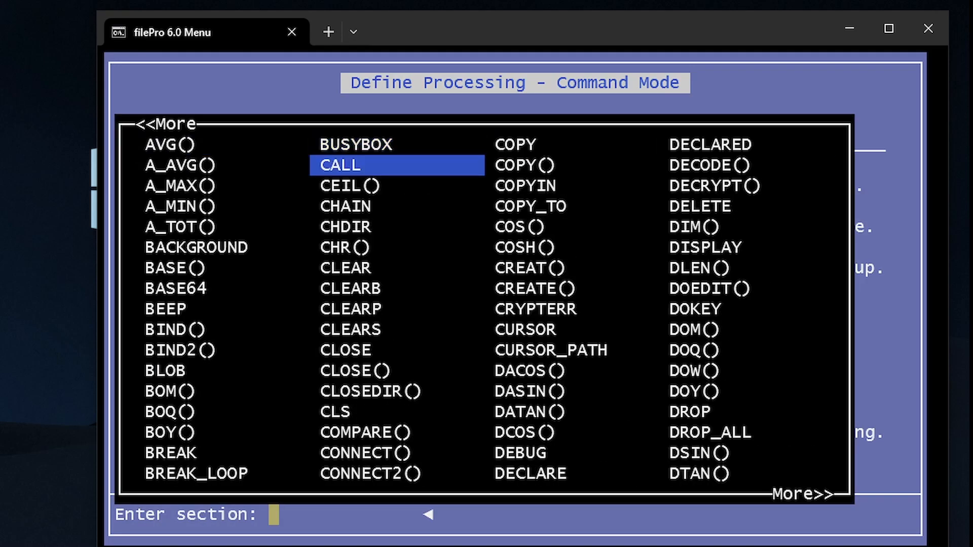
key("Right")
key("Right")
key("Right")
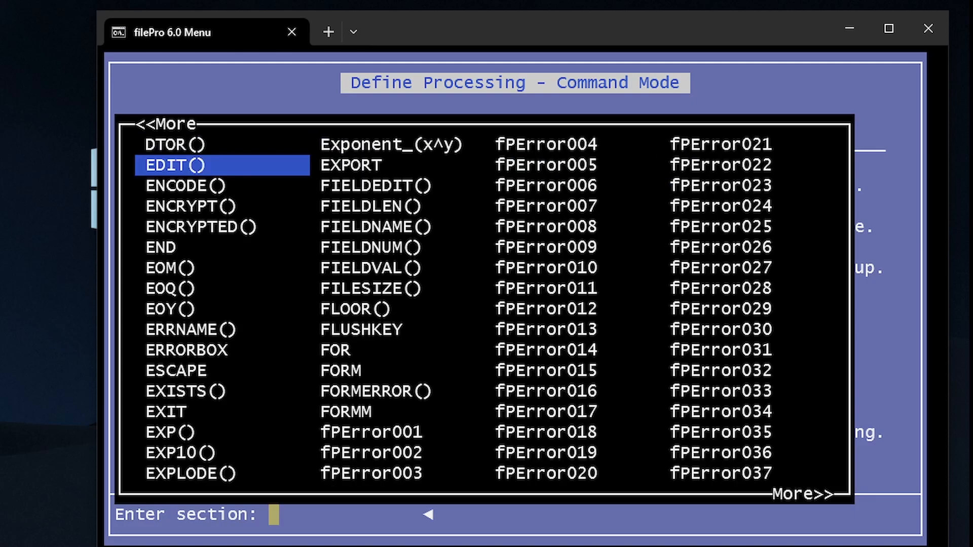
key("Right")
key("Right")
key("Right")
key("Right")
key("Right")
key("Right")
key("Right")
key("Right")
key("Right")
key("Right")
key("Right")
key("Right")
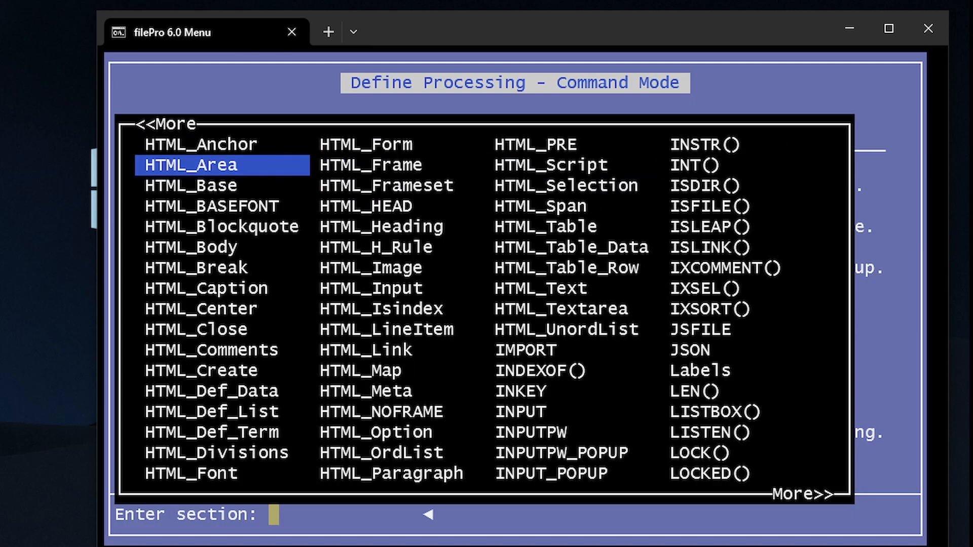
key("Right")
key("Right")
key("Right")
key("Down")
key("Down")
key("Down")
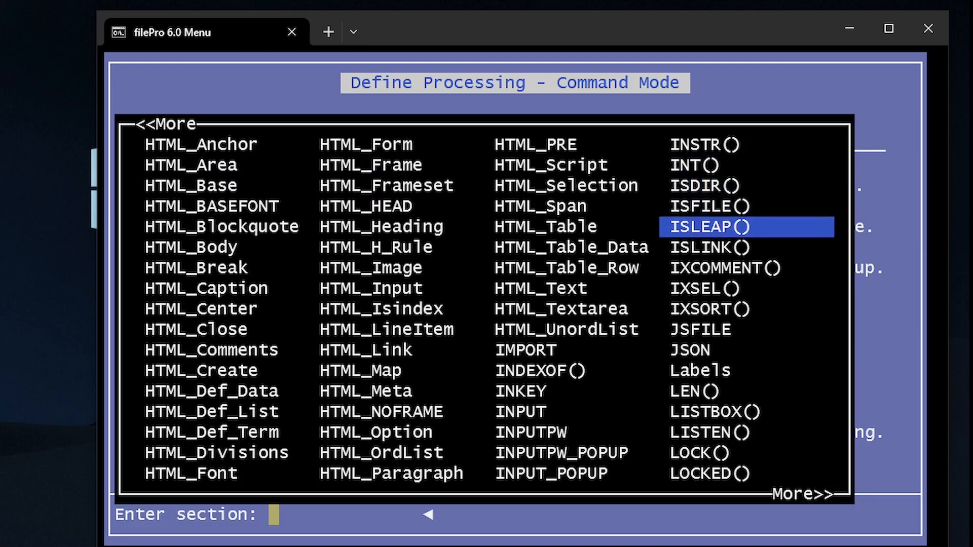
key("Right")
key("Right")
key("Right")
key("Right")
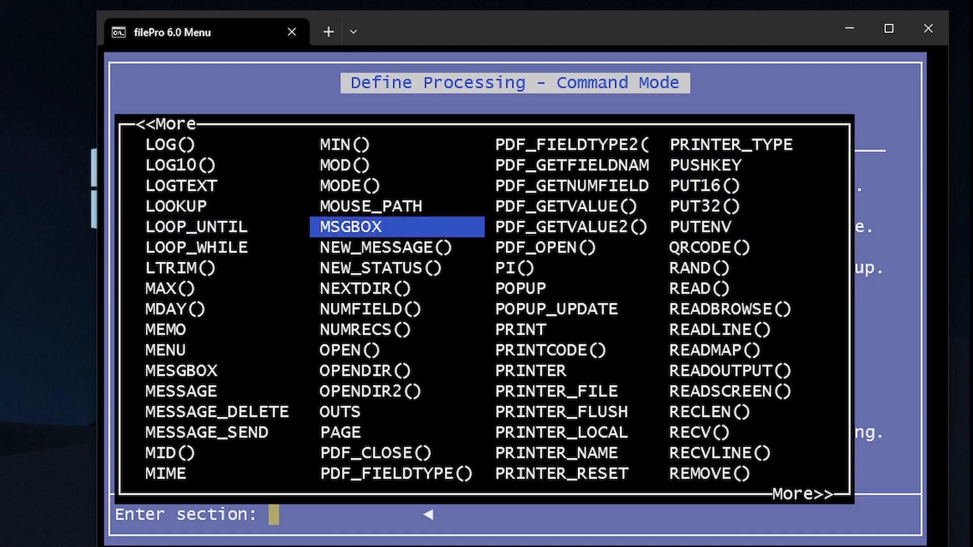
key("Right")
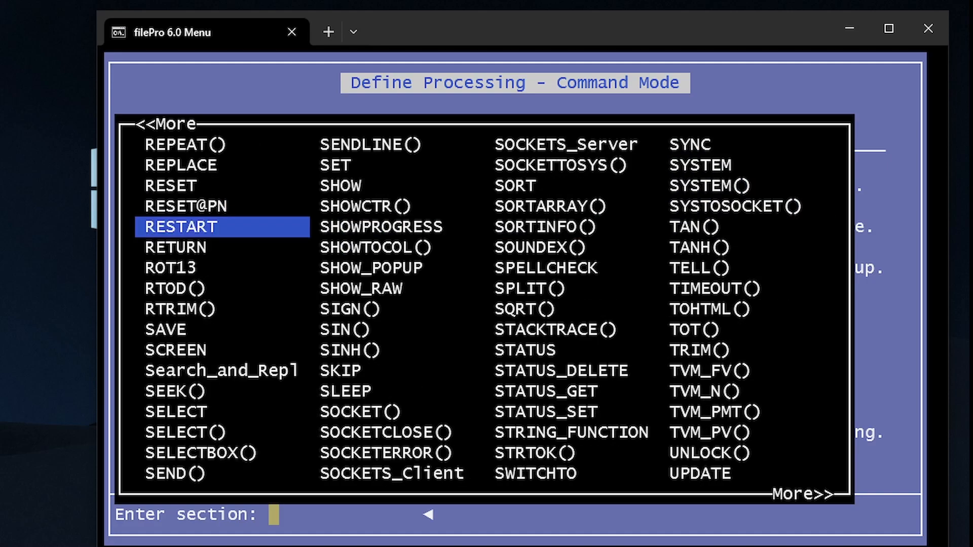
key("Down")
key("Down")
key("Right")
key("Right")
key("Right")
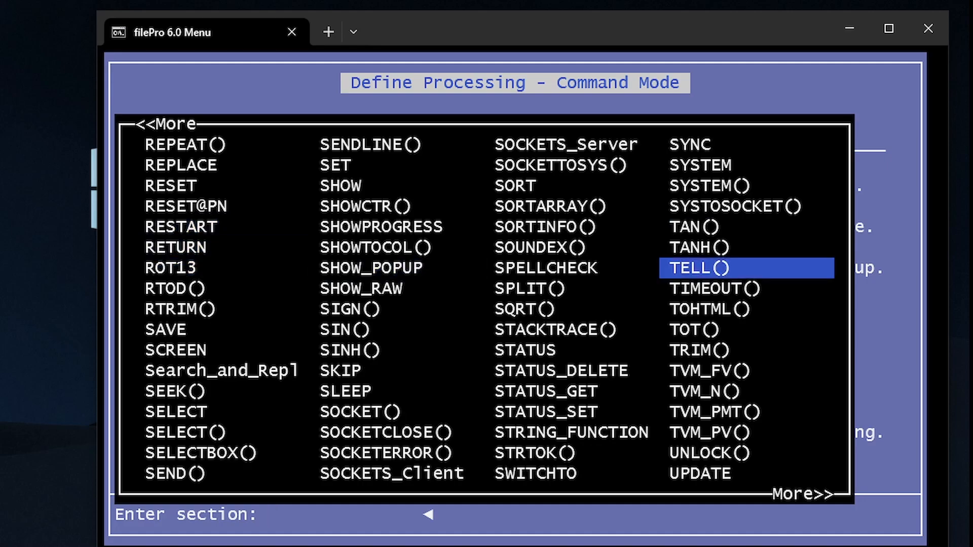
key("Right")
Step: Go back through the help index to MDAY() and open its help section
key("Left")
key("Left")
key("Left")
key("Left")
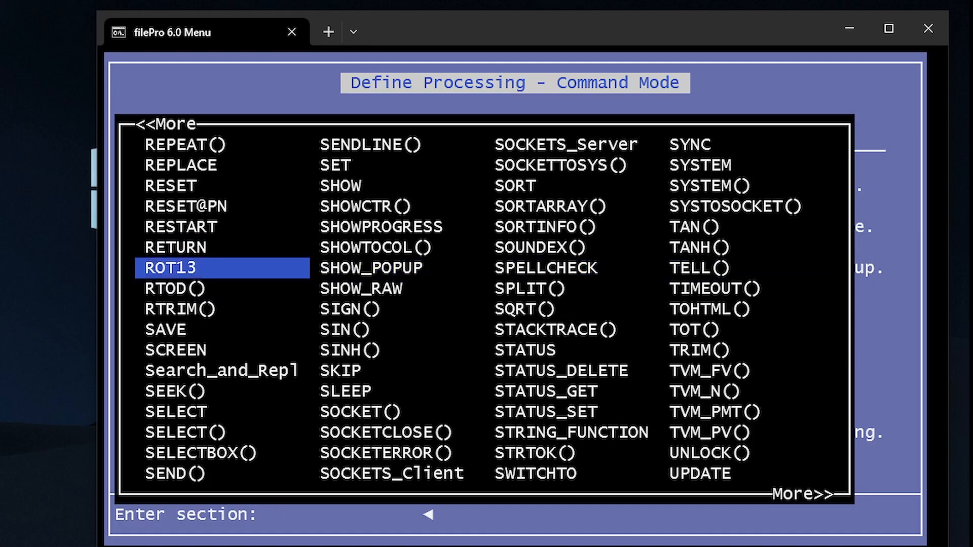
key("Left")
key("Down")
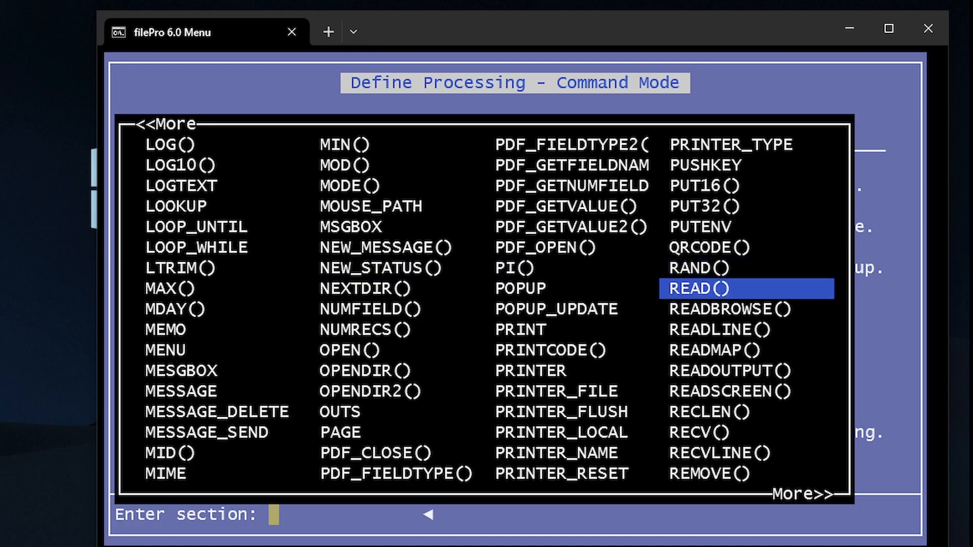
key("Down")
key("Left")
key("Left")
key("Left")
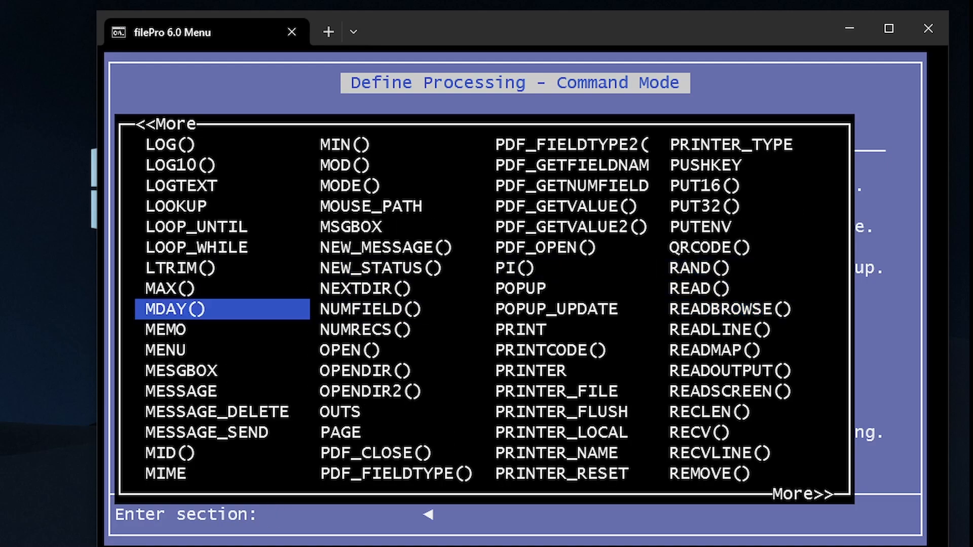
key("Return")
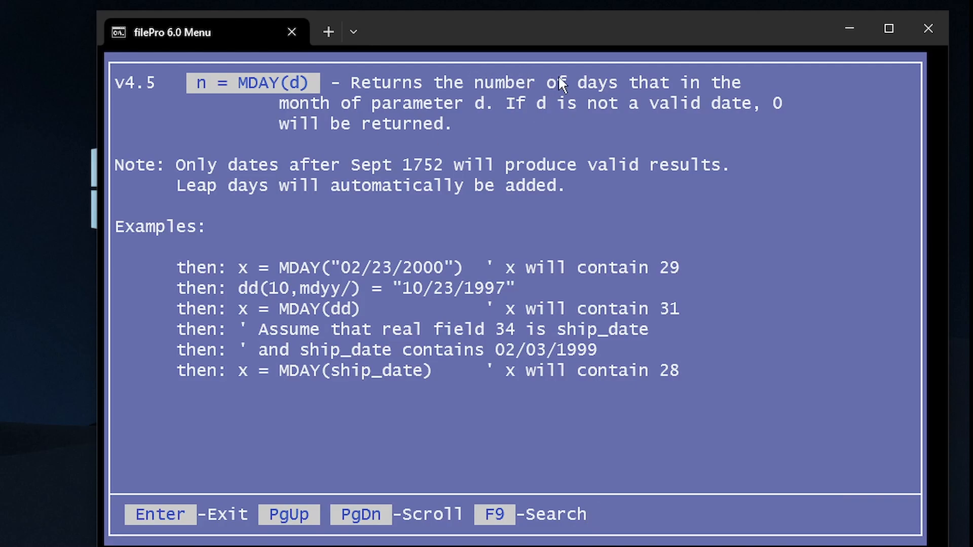
Step: Read the MDAY() description and its first example, close the help, and go to the condition on line 3
left_click_drag(289, 99, 501, 108)
left_click(501, 104)
left_click_drag(232, 267, 689, 268)
left_click(689, 268)
key("Return")
key("Down")
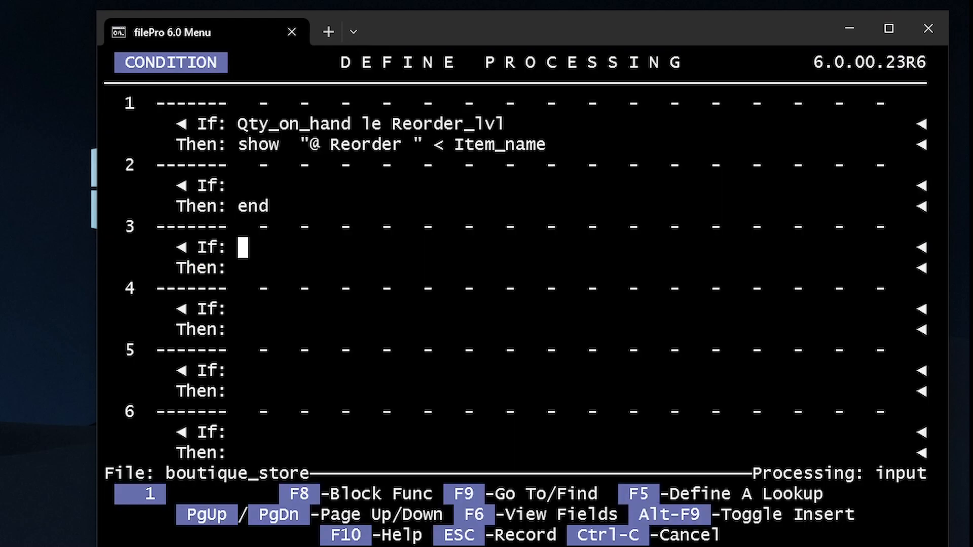
Step: Try entering gosub as the action on line 3 of the input processing table, and clear it again
key("Down")
key("Up")
key("Down")
key("Down")
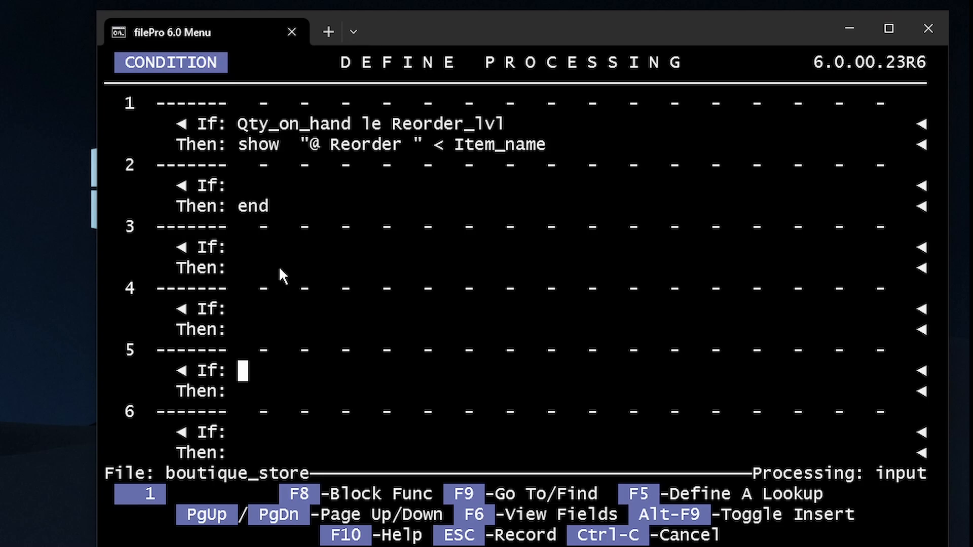
key("Up")
key("Up")
key("Return")
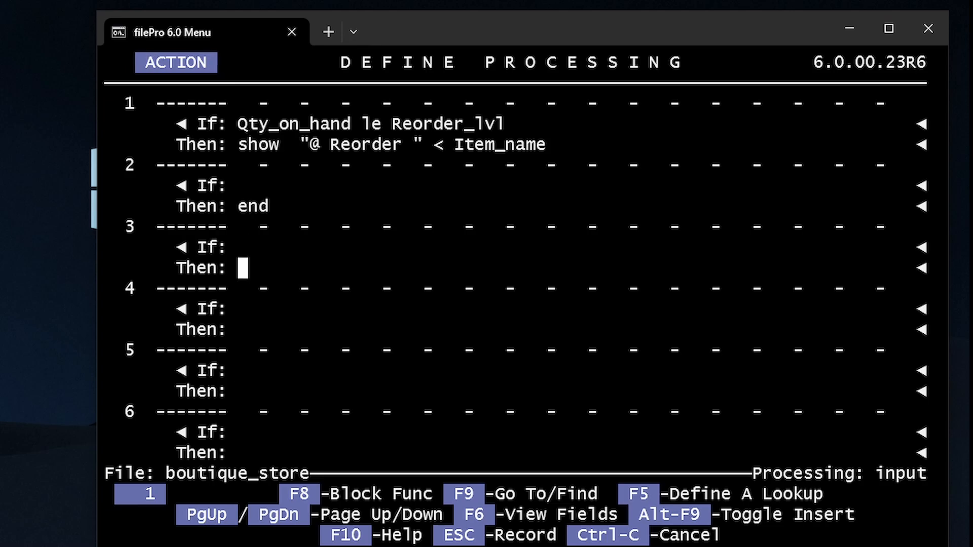
type("gosub")
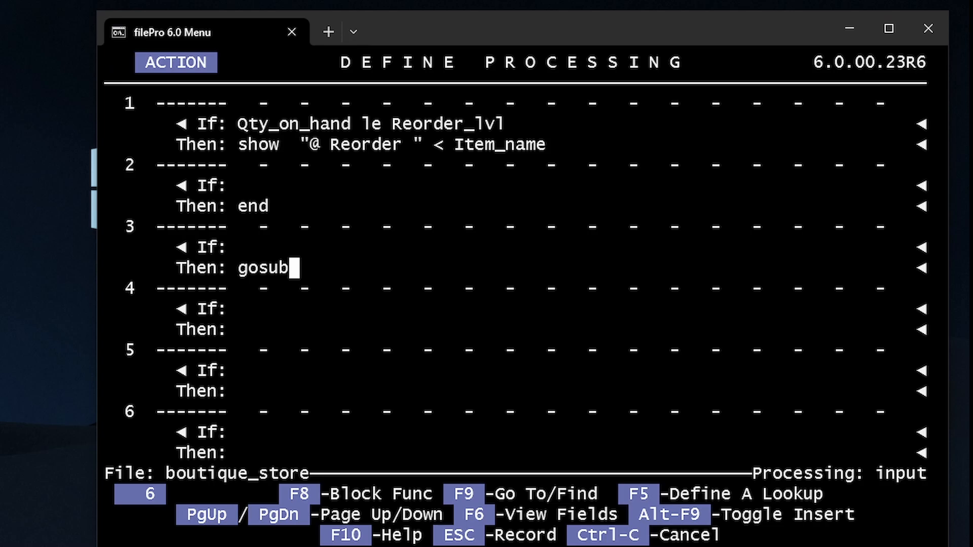
key("Left")
key("Left")
key("Left")
key("Left")
key("Left")
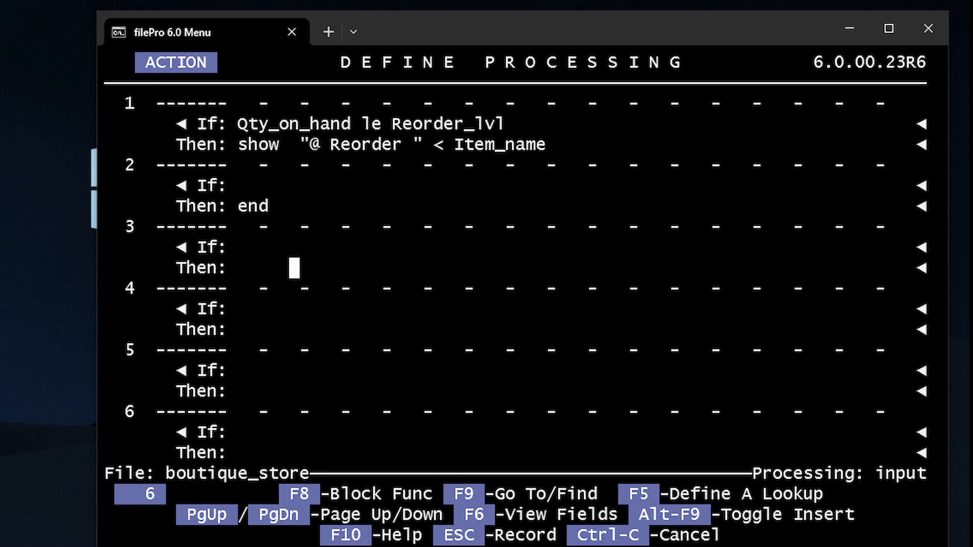
Step: Close the input processing table and exit Define Processing to the main menu
key("Escape")
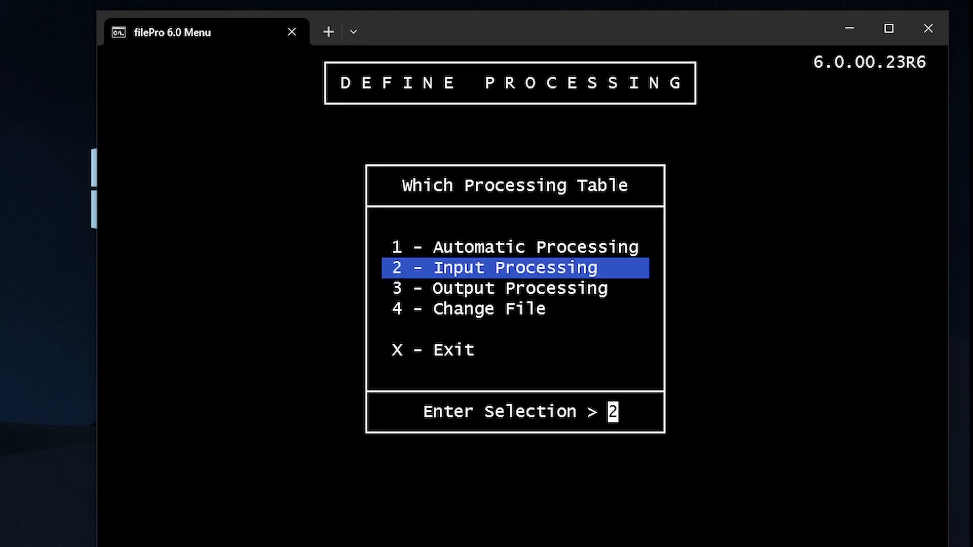
key("Escape")
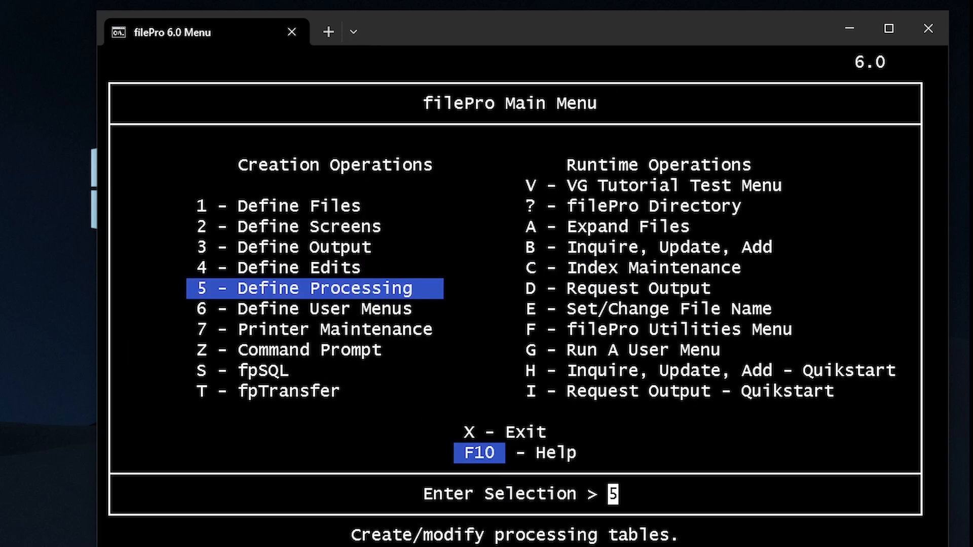